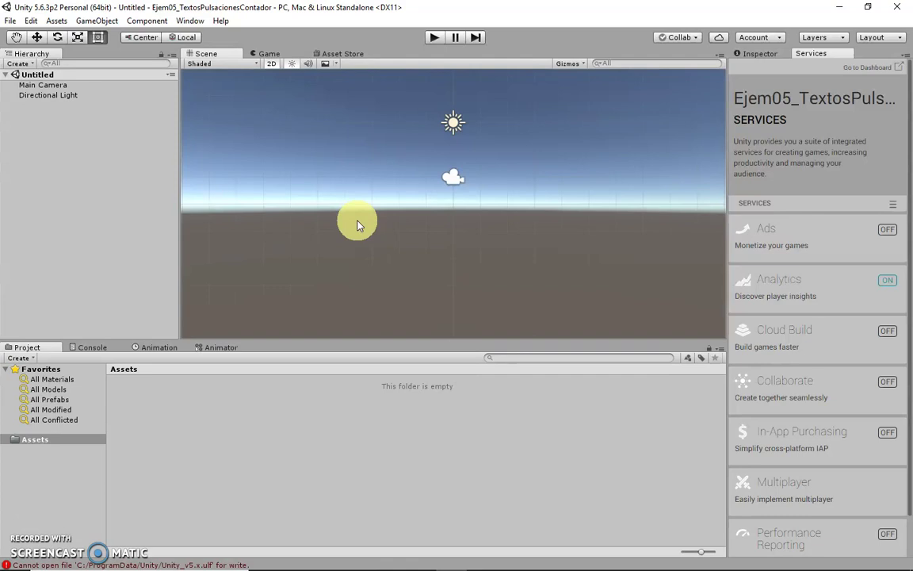
Add a UI Text element from the Hierarchy's UI menu, then inspect the new Canvas.
right_click(37, 127)
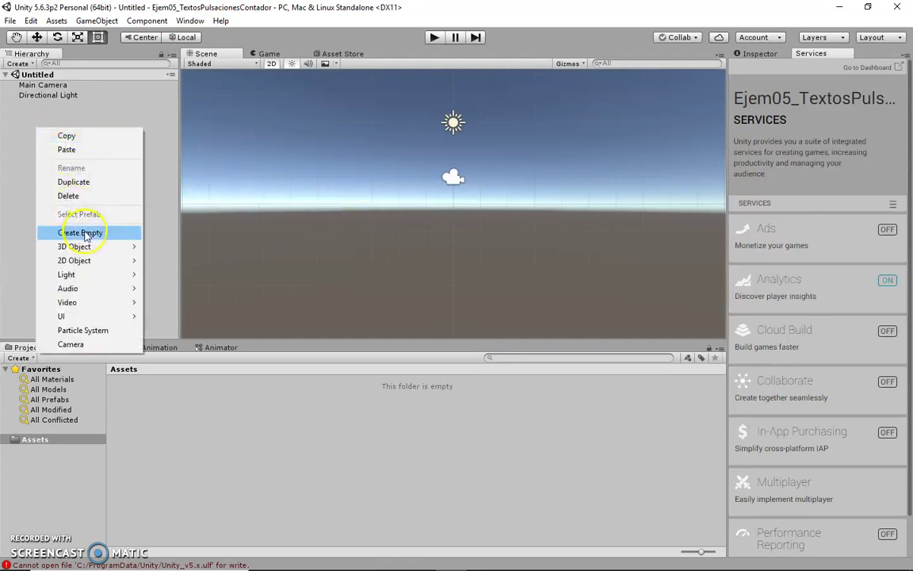
mouse_move(59, 315)
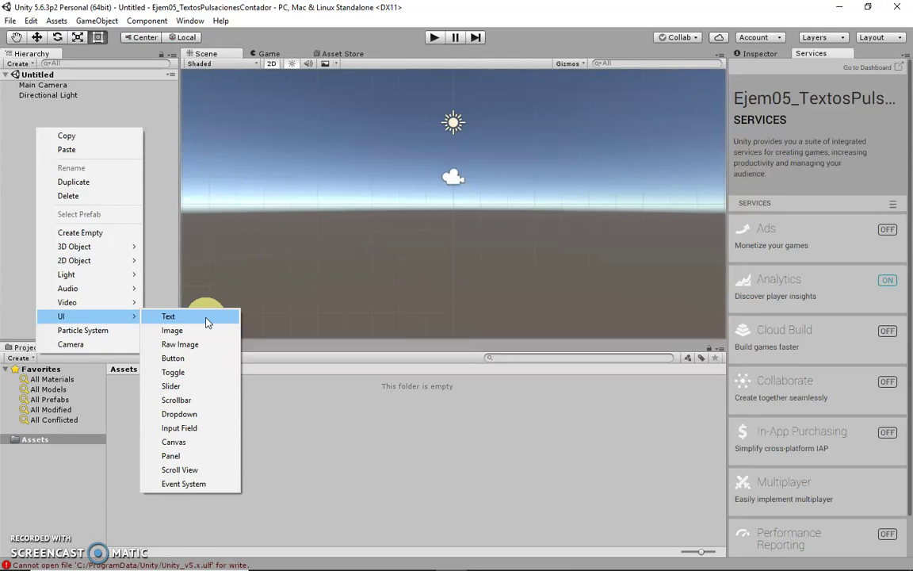
click(169, 316)
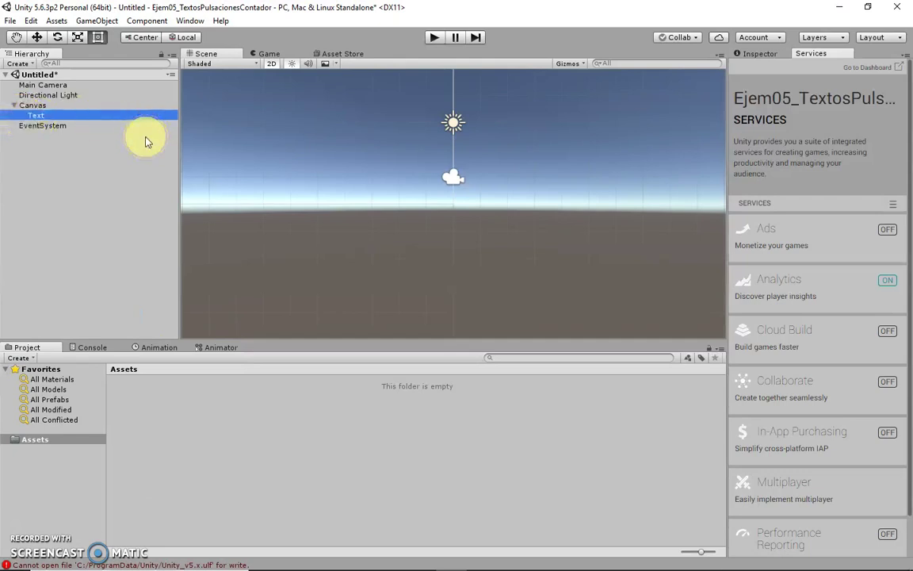
click(33, 105)
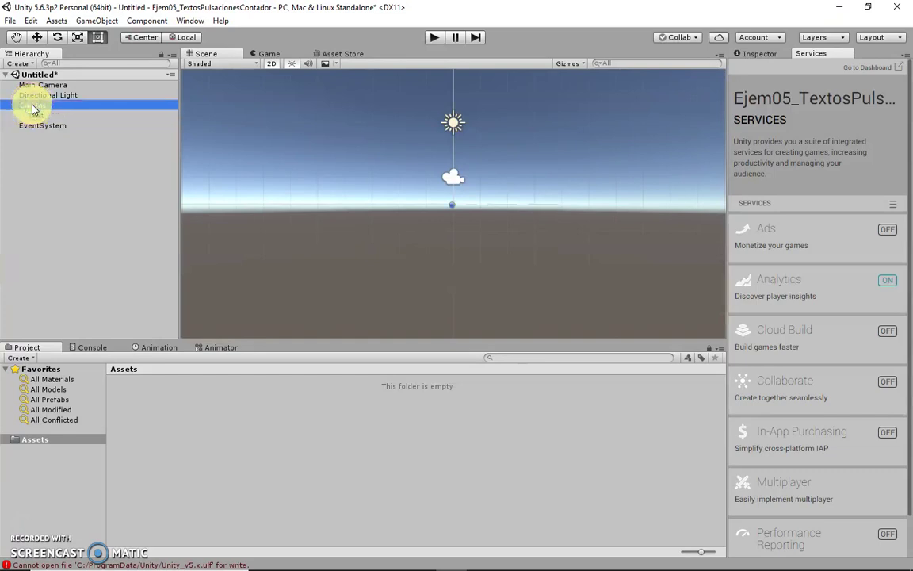
click(769, 55)
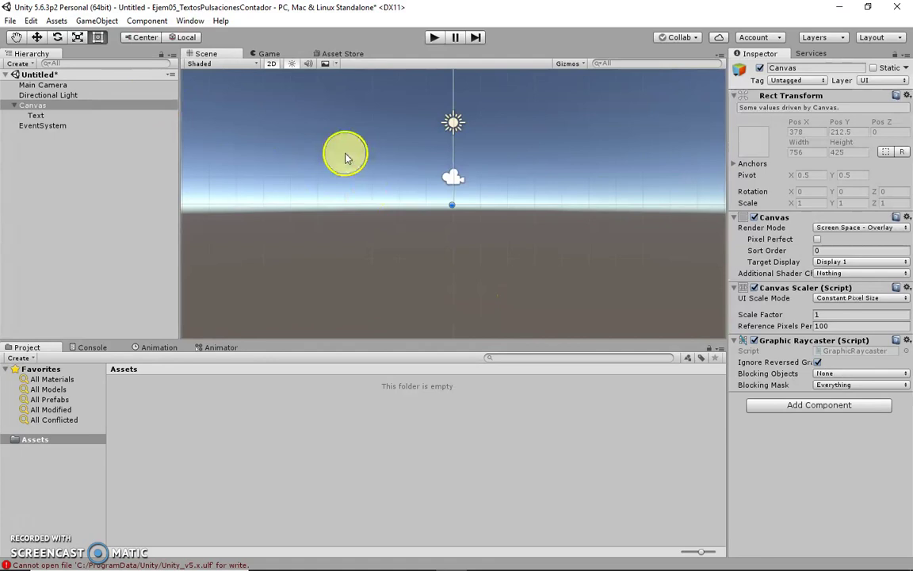
scroll(346, 153, down, 3)
scroll(357, 163, down, 2)
scroll(356, 164, down, 2)
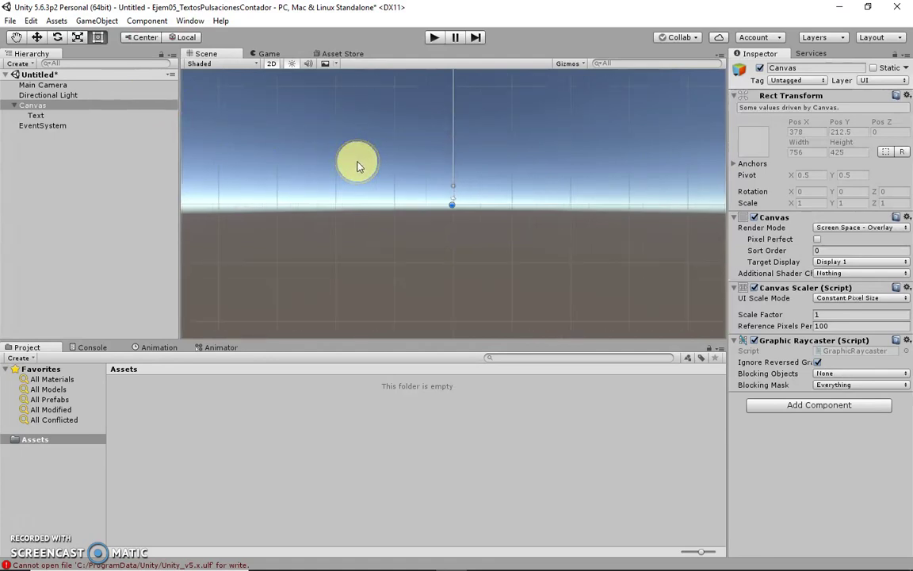
scroll(359, 169, down, 2)
scroll(359, 168, down, 2)
scroll(358, 168, down, 2)
scroll(358, 168, down, 2)
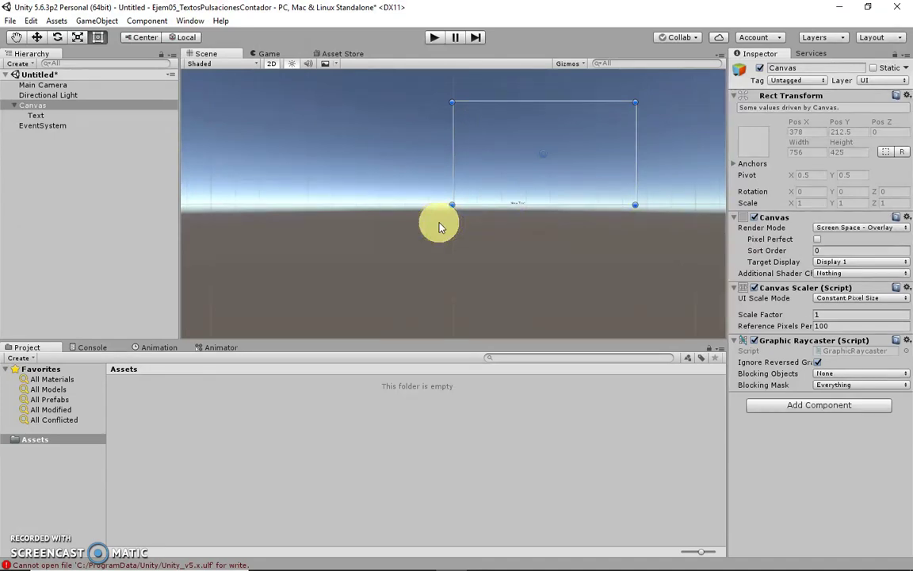
scroll(441, 227, up, 3)
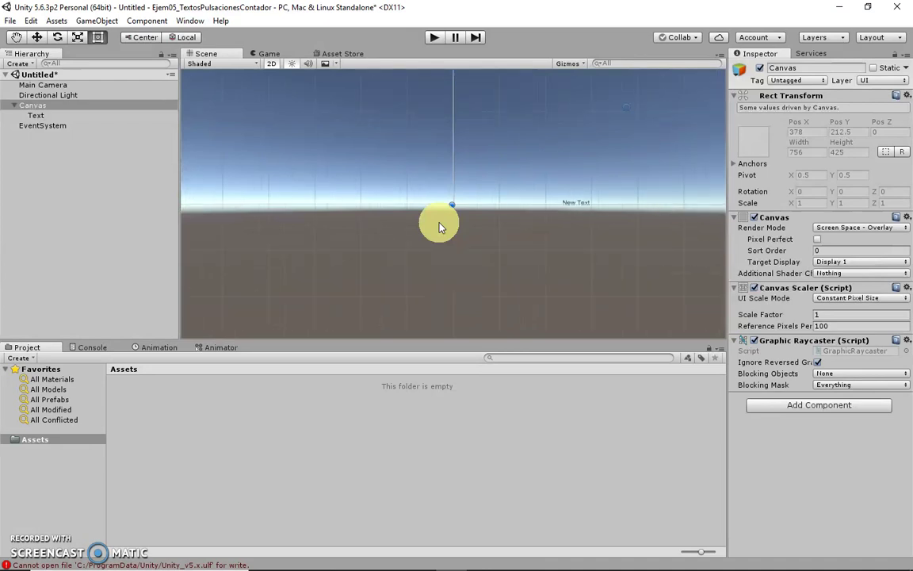
scroll(447, 222, down, 2)
scroll(448, 218, down, 2)
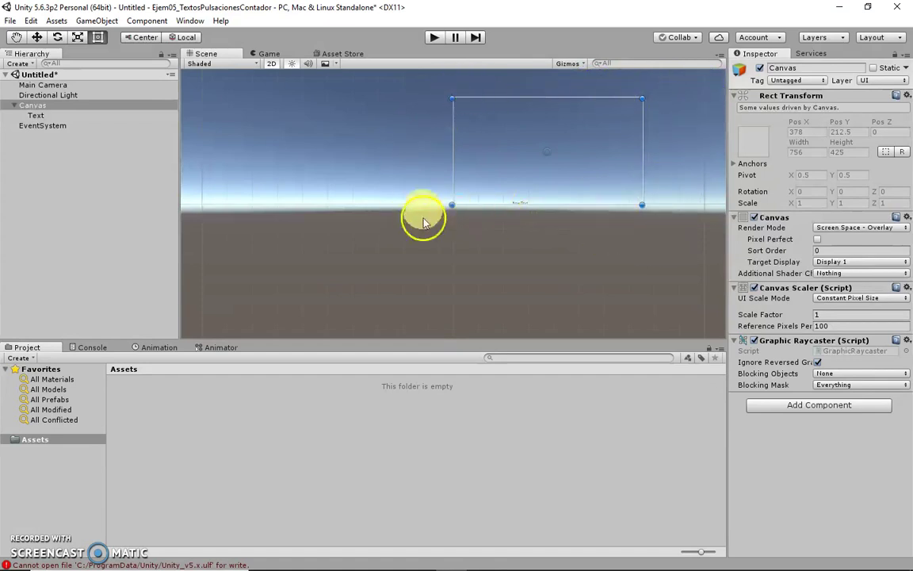
scroll(449, 204, up, 2)
scroll(450, 205, up, 1)
scroll(451, 205, up, 2)
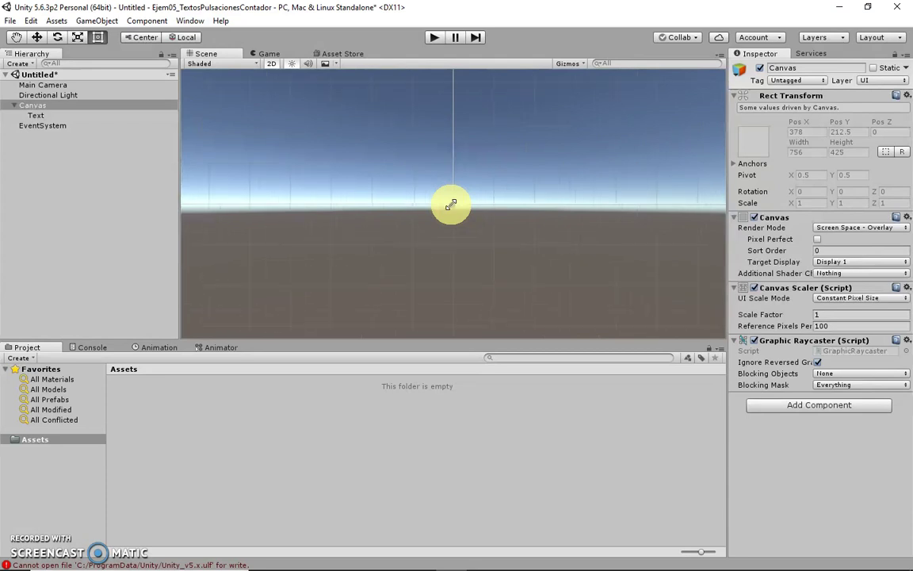
scroll(450, 205, up, 2)
scroll(451, 205, up, 2)
scroll(451, 205, up, 2)
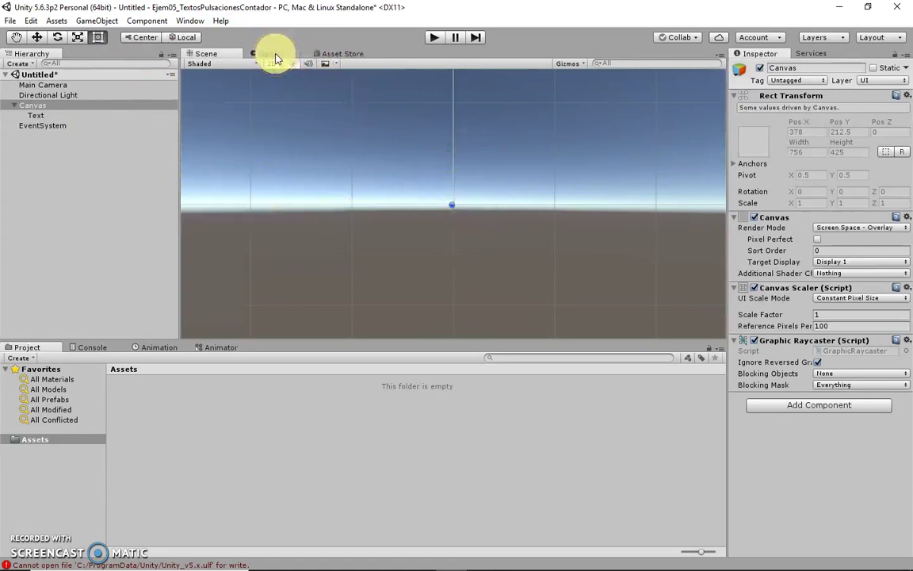
Preview the scene in Play mode, then drag the New Text label slightly higher.
click(435, 38)
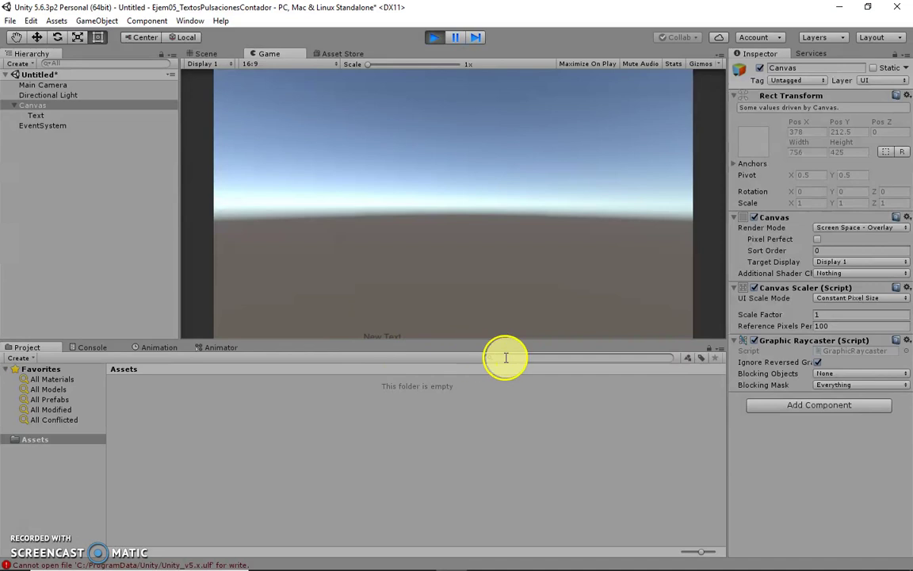
click(436, 37)
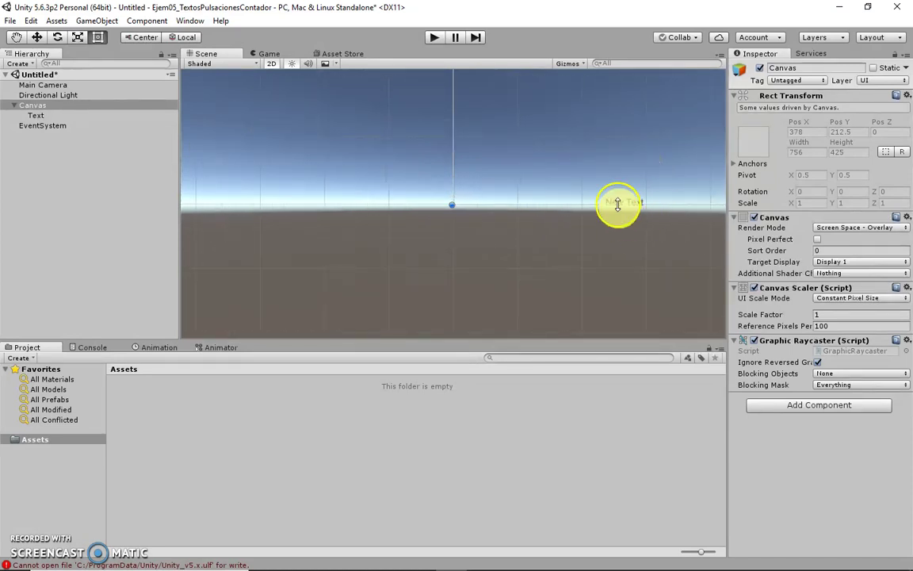
click(631, 199)
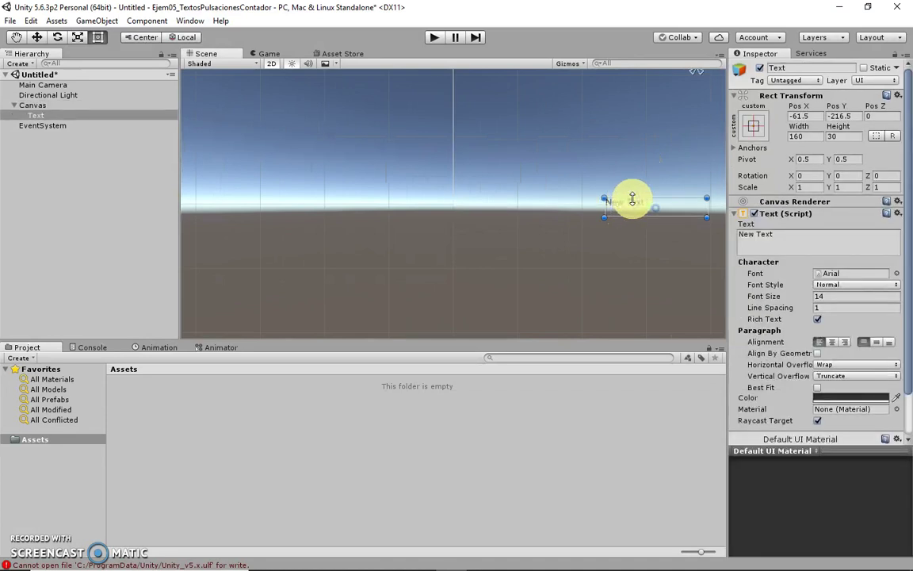
mouse_move(632, 199)
mouse_down()
mouse_move(620, 196)
mouse_move(620, 174)
mouse_up()
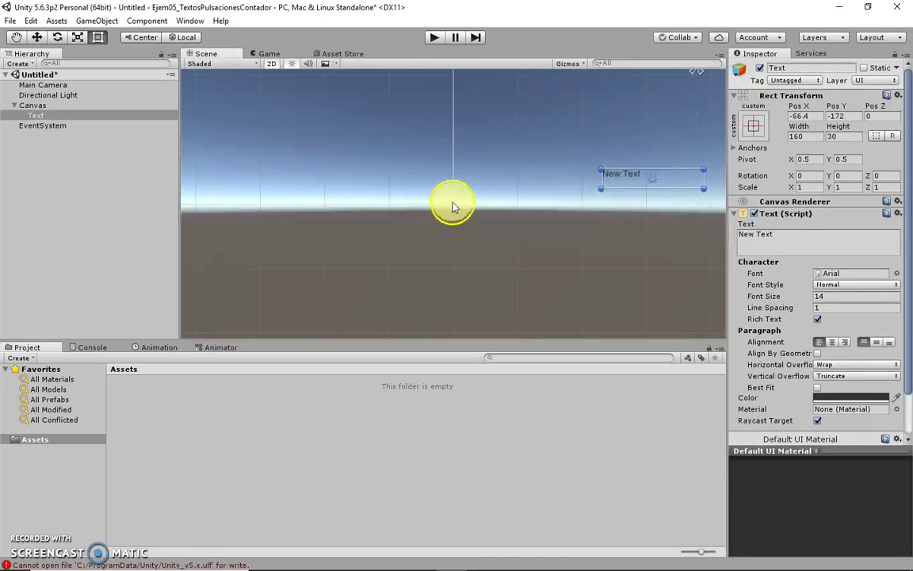
scroll(452, 200, up, 5)
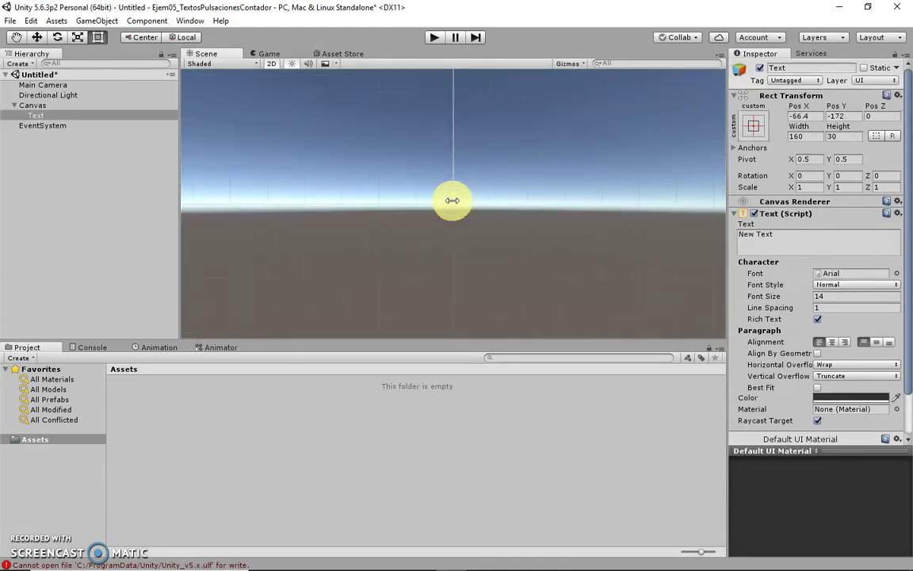
scroll(452, 201, down, 3)
scroll(452, 200, up, 3)
Run the scene again to check the raised label, then stop play mode.
click(435, 37)
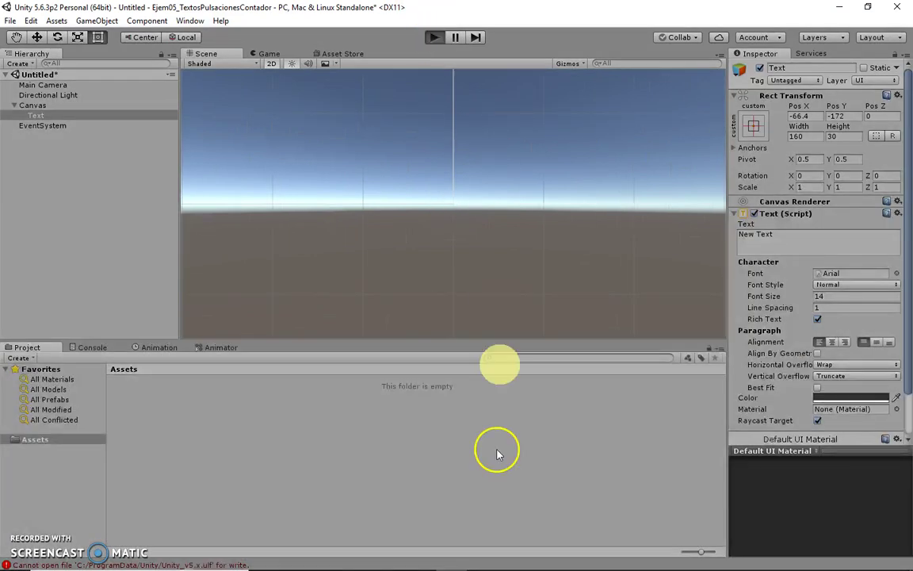
click(410, 303)
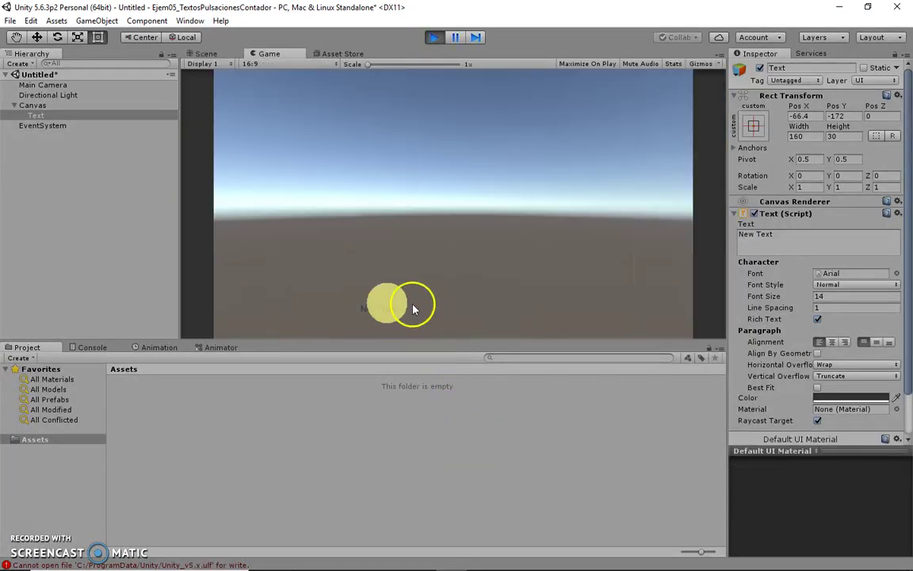
click(435, 37)
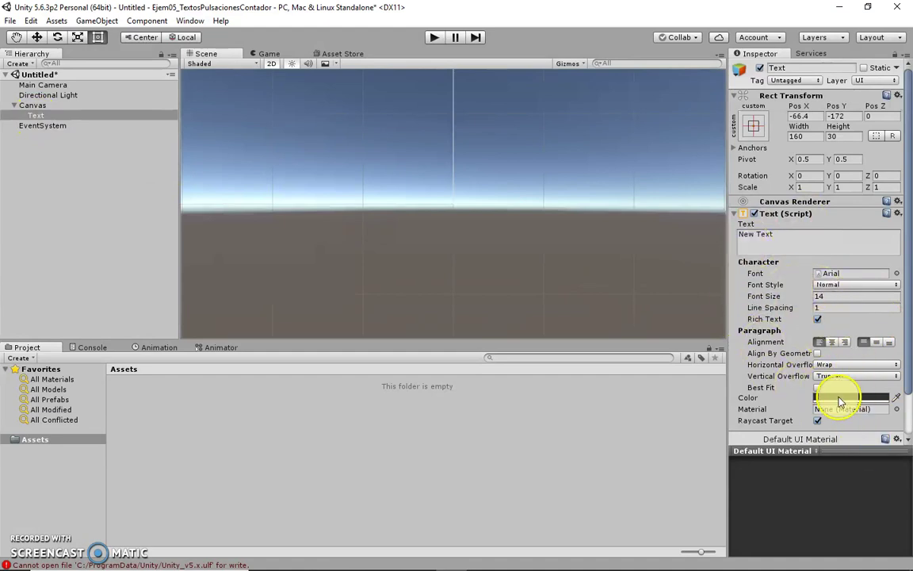
Change the label text to 0 and set its colour to yellow-green D1FF00.
click(761, 235)
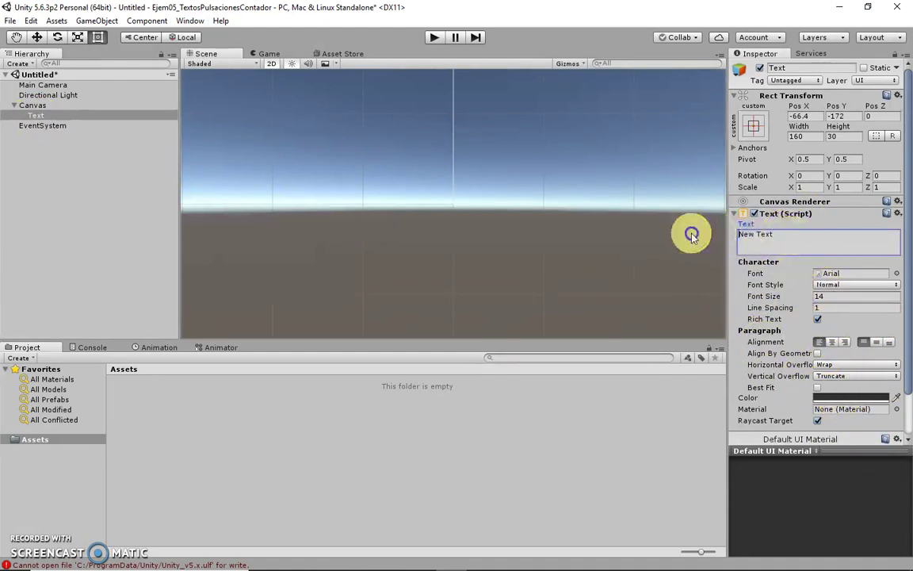
text(0)
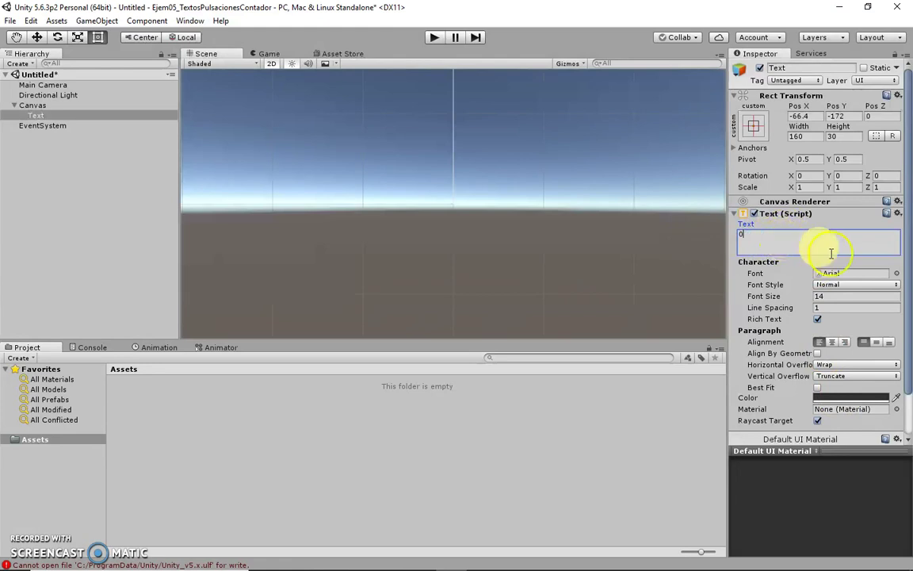
click(872, 397)
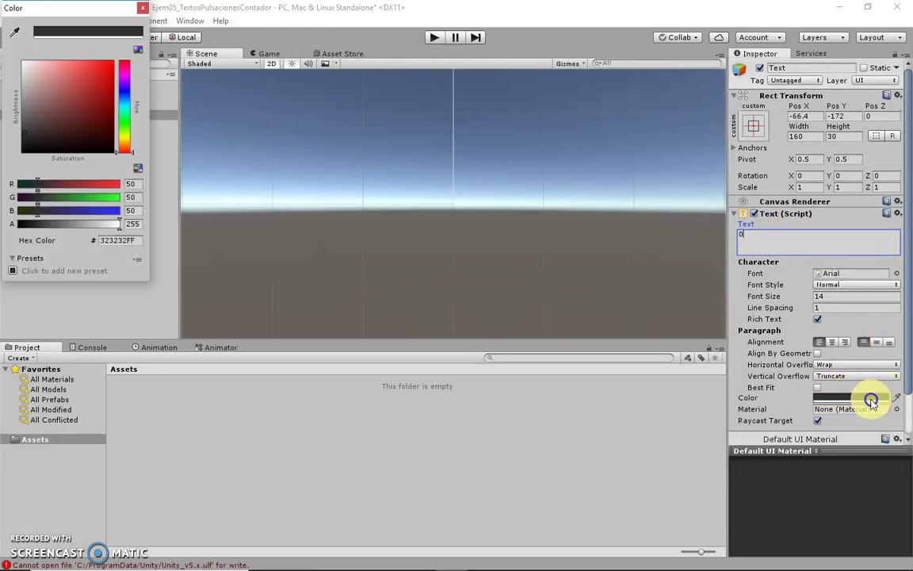
drag(119, 142, 123, 133)
drag(115, 99, 137, 35)
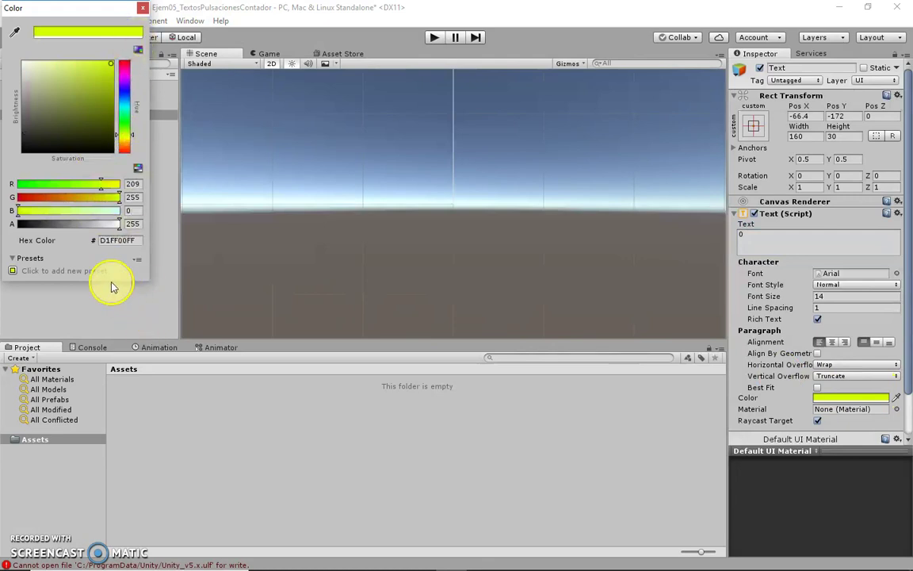
click(142, 7)
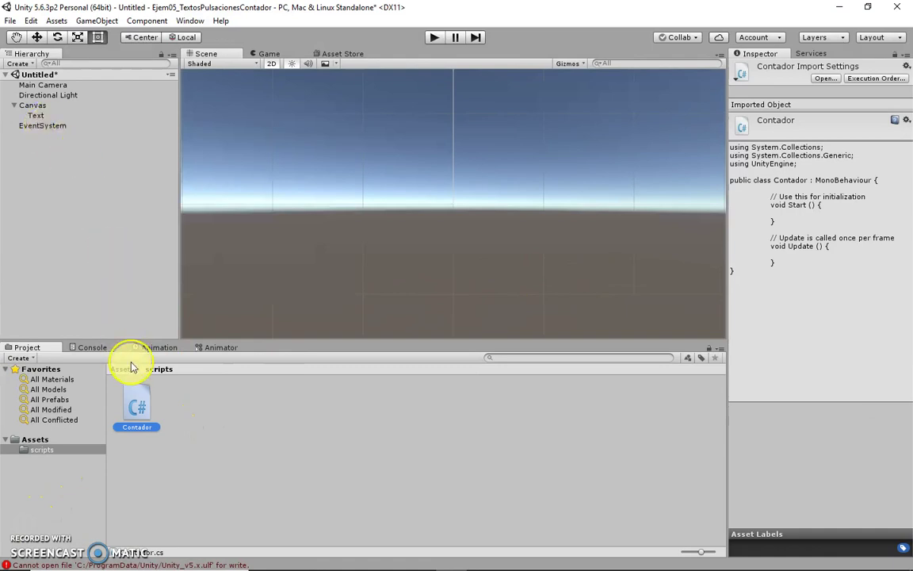
Rename the Hierarchy's Text object under Canvas to 'contador'.
click(37, 116)
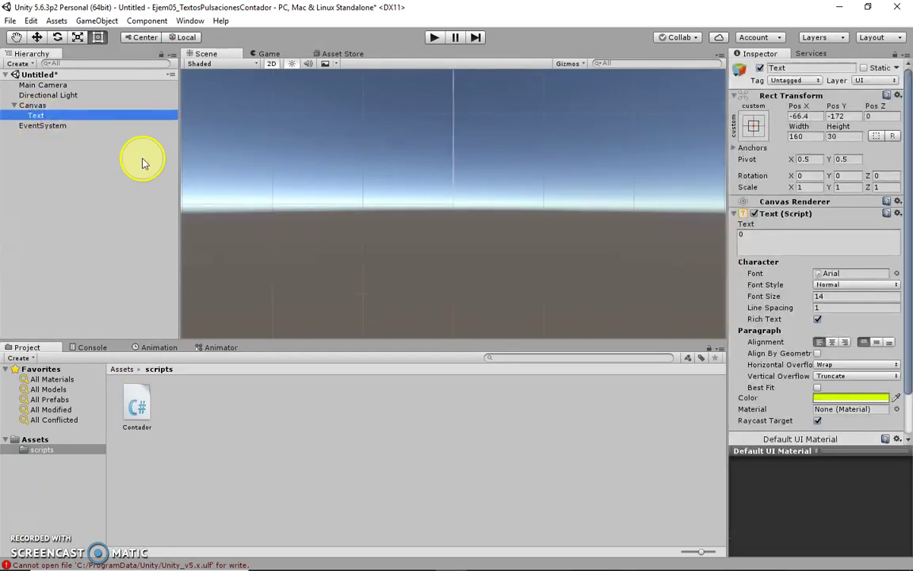
click(45, 118)
text(contador)
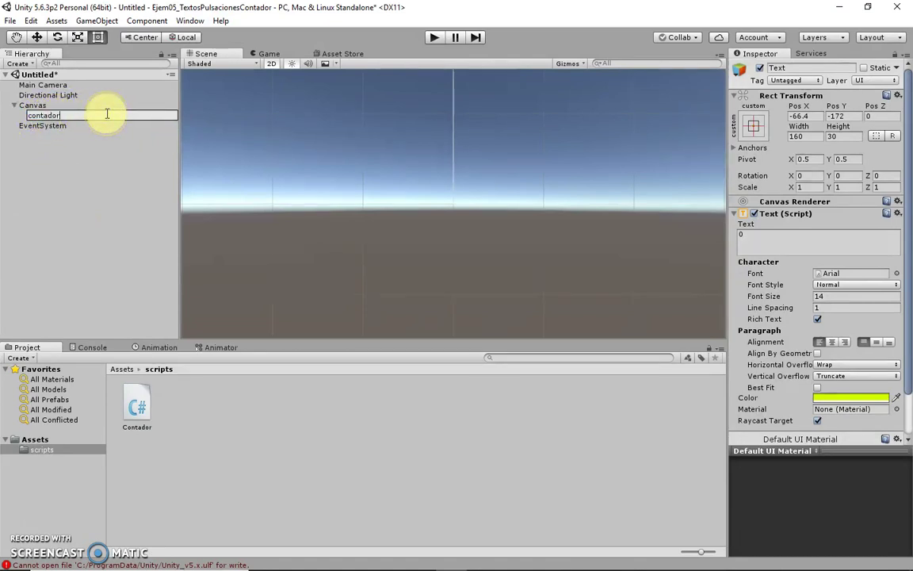
key(Return)
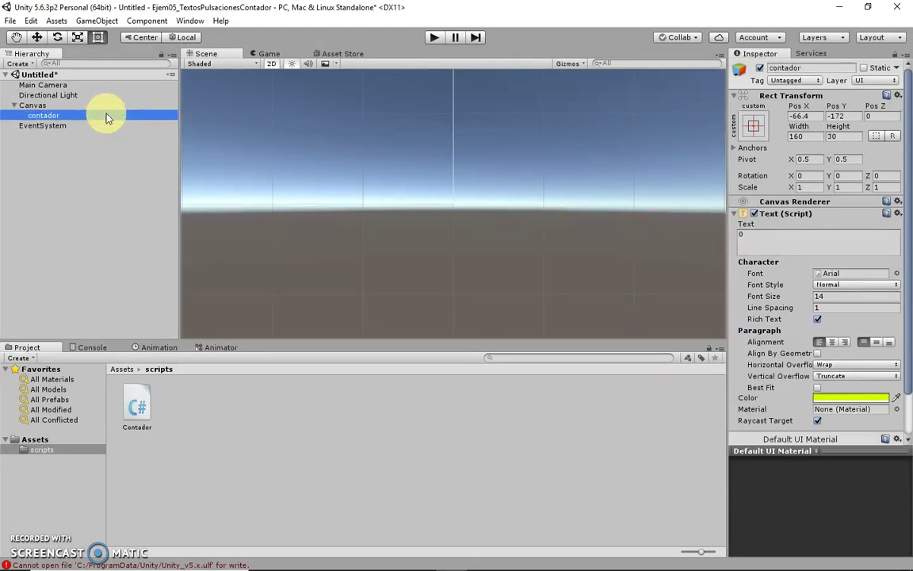
Attach the Contador script to the Main Camera rather than the contador text object.
click(137, 408)
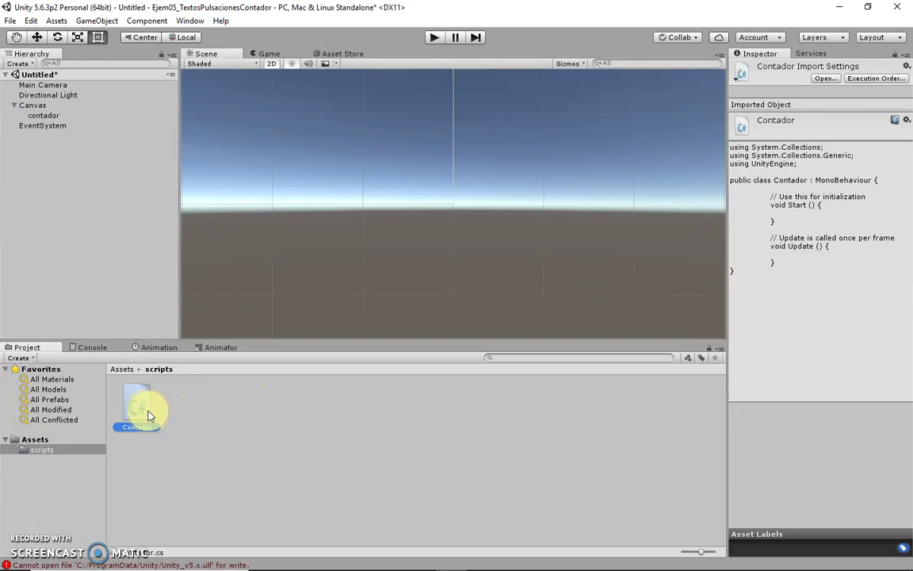
drag(148, 415, 49, 116)
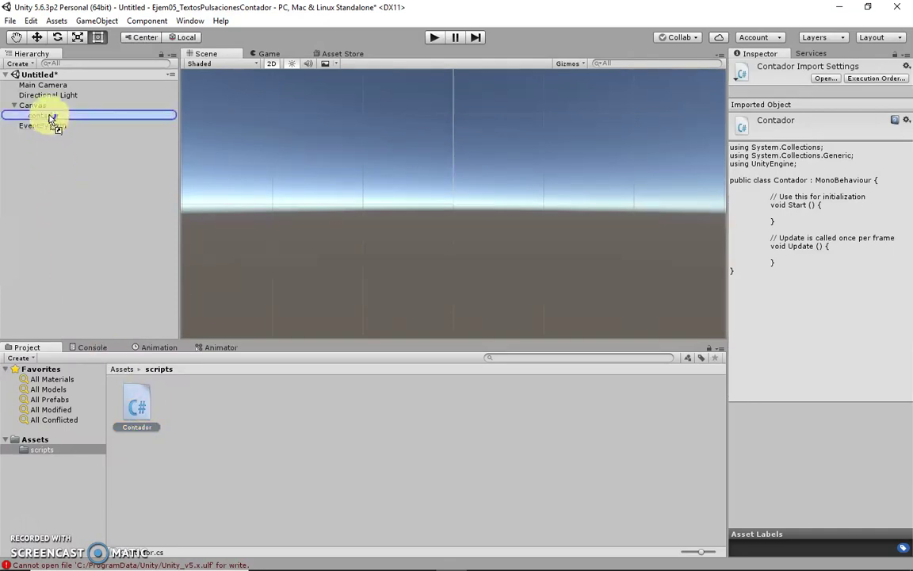
drag(49, 115, 159, 420)
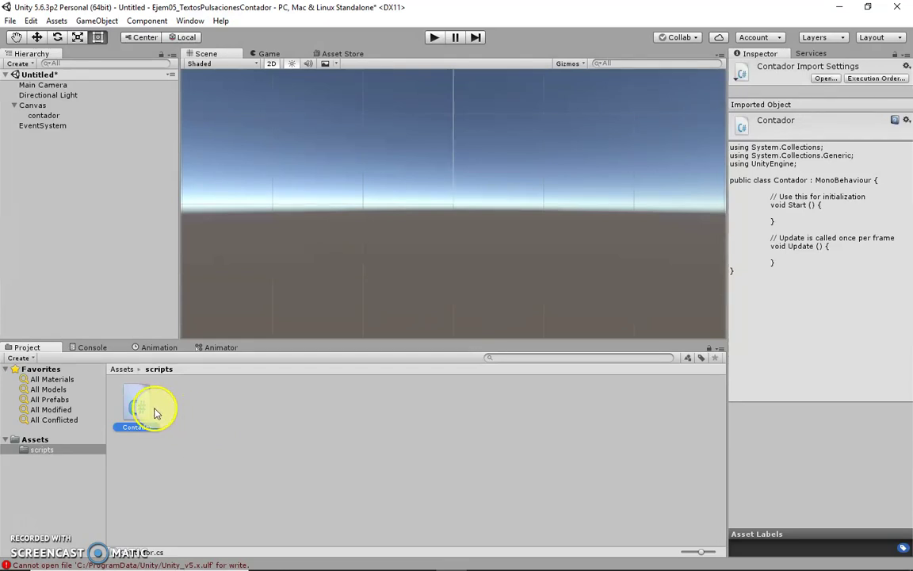
drag(145, 416, 61, 86)
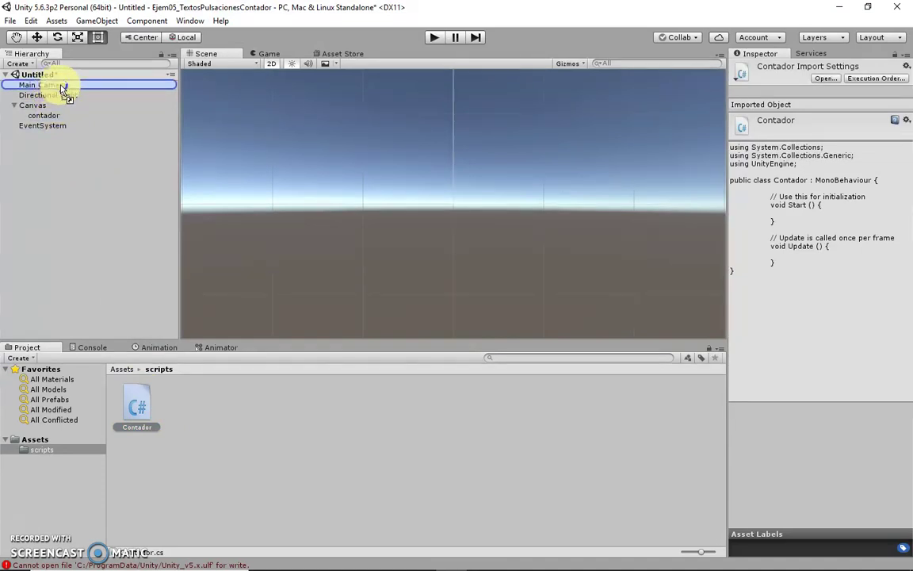
drag(63, 87, 61, 86)
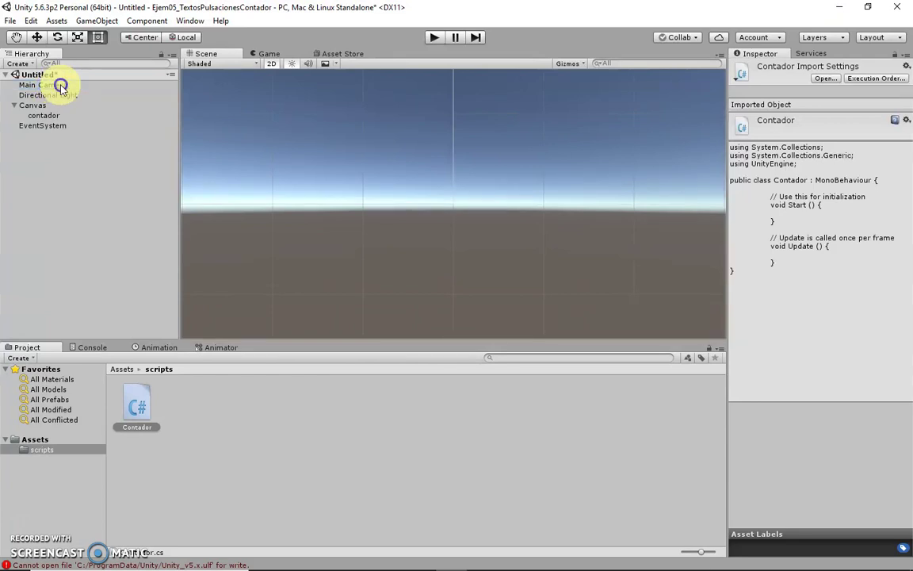
Check the Contador component on Main Camera and open Contador.cs in Visual Studio.
click(61, 86)
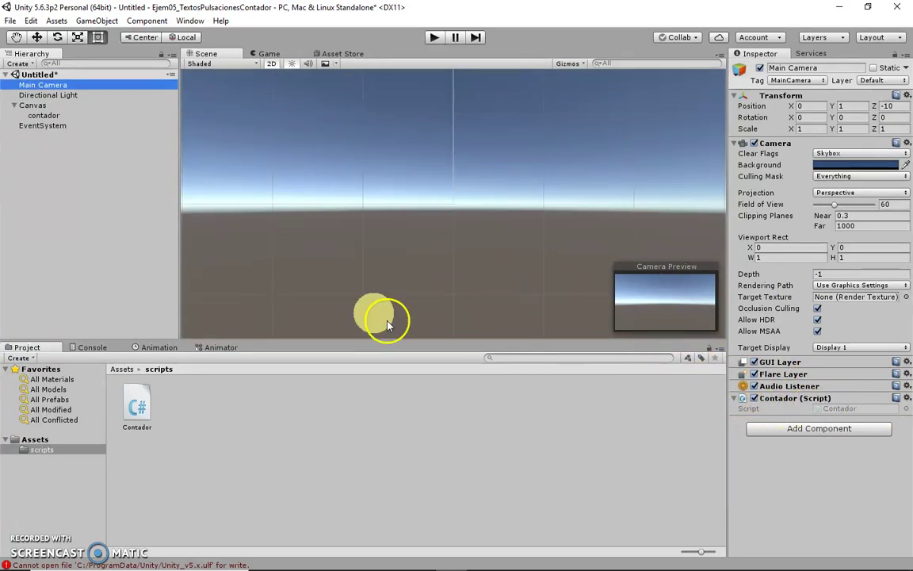
right_click(144, 406)
click(221, 199)
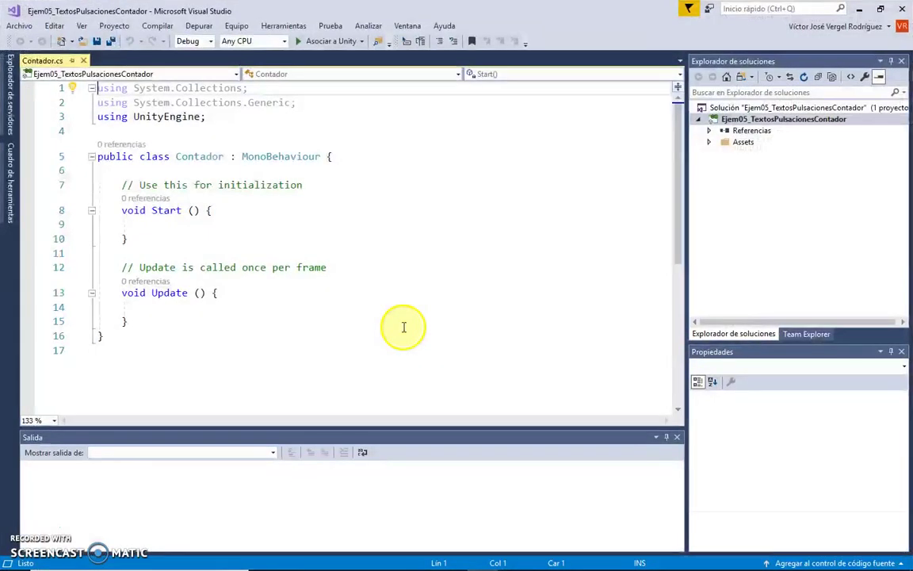
Declare a 'public Text contador;' field at the top of the Contador class.
click(255, 298)
key(Return)
key(Return)
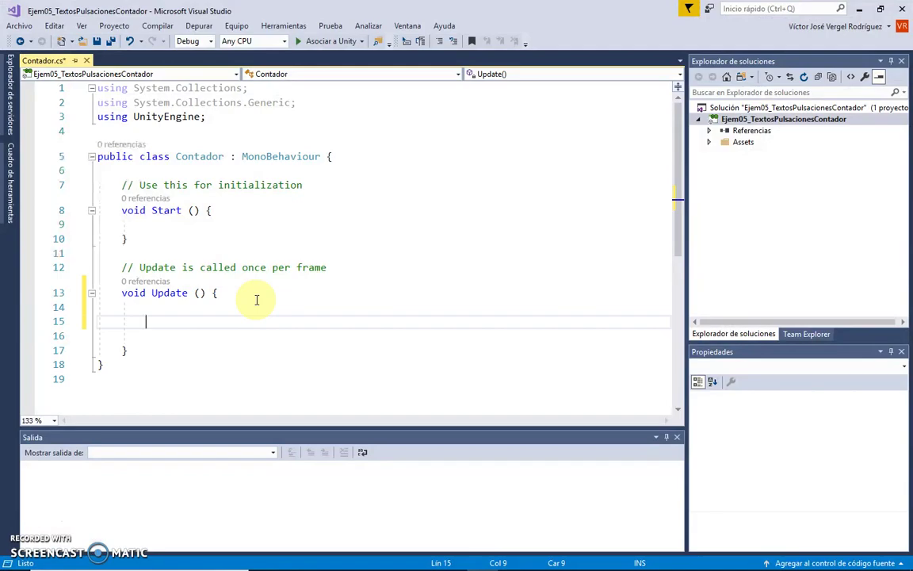
key(alt+Tab)
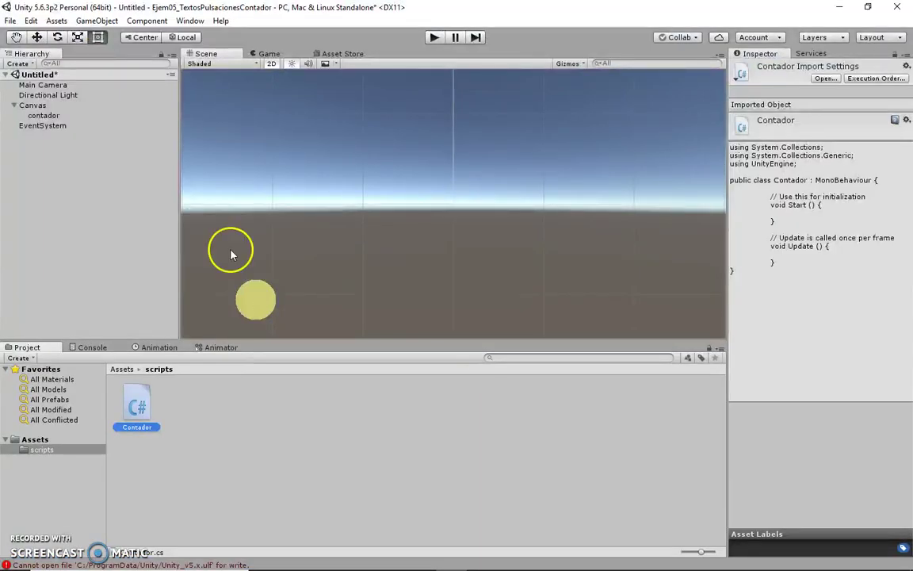
key(alt+Tab)
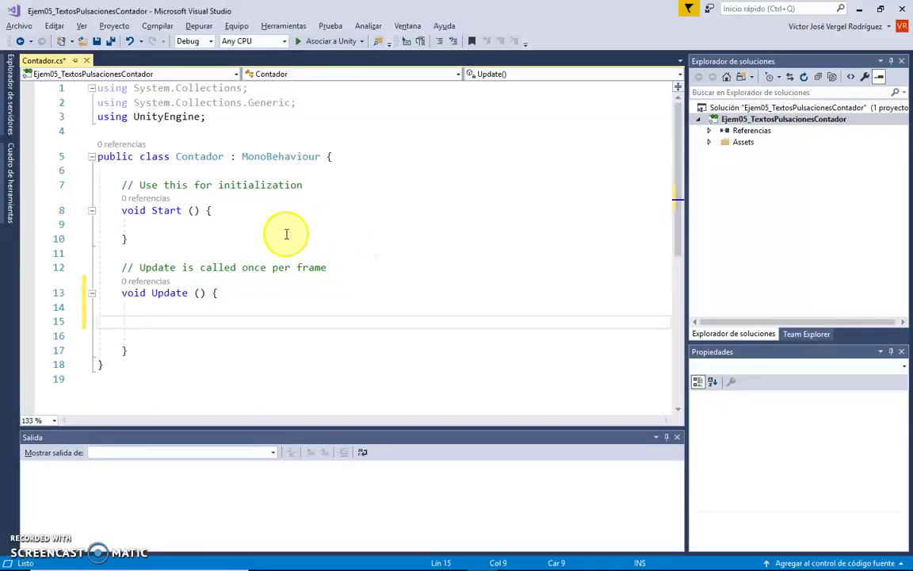
click(207, 170)
key(Return)
key(Return)
key(Return)
key(Up)
key(Up)
text(ùi)
text(public )
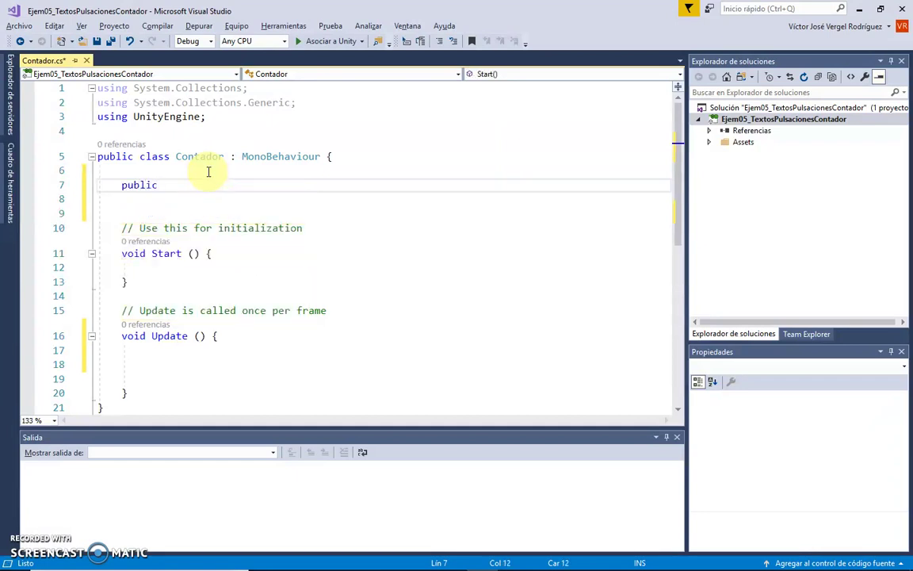
text(Text)
key(Tab)
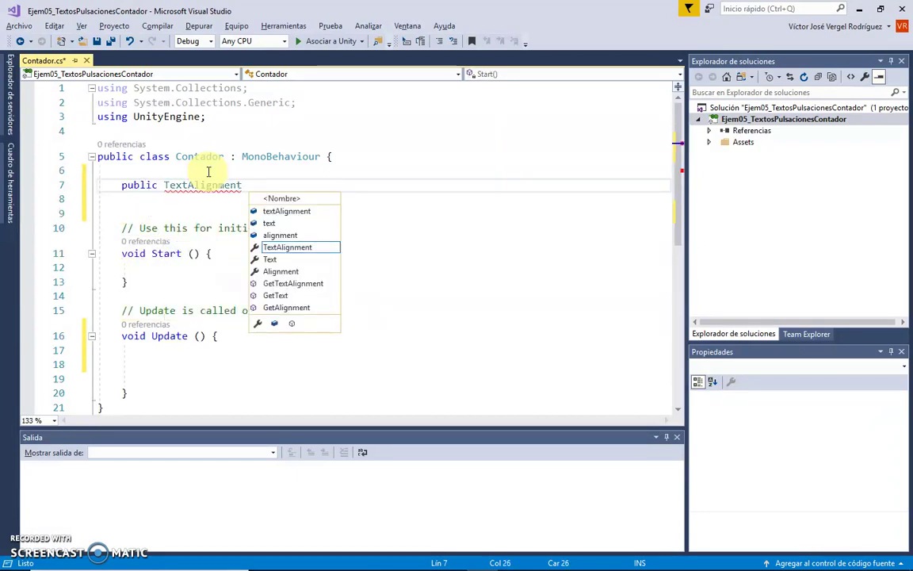
key(Escape)
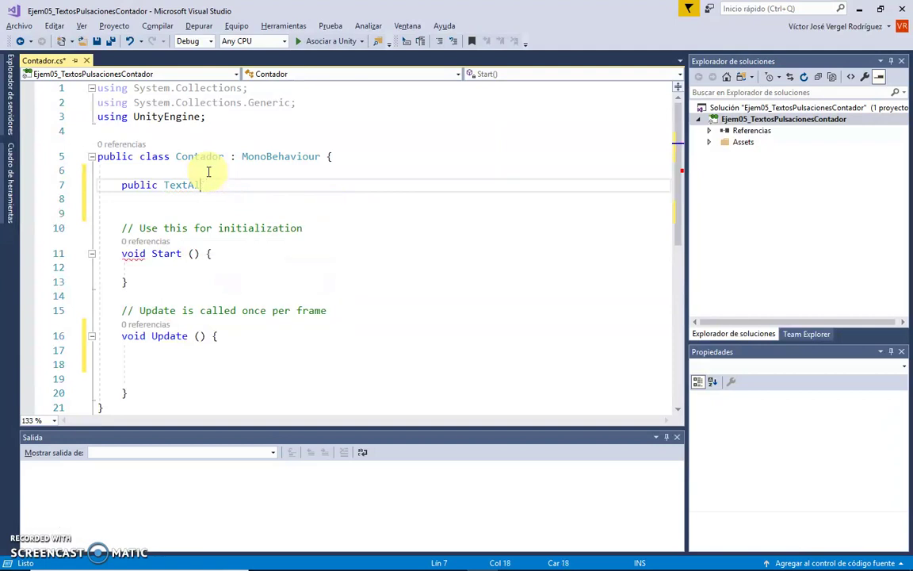
key(BackSpace)
key(BackSpace)
text(conta)
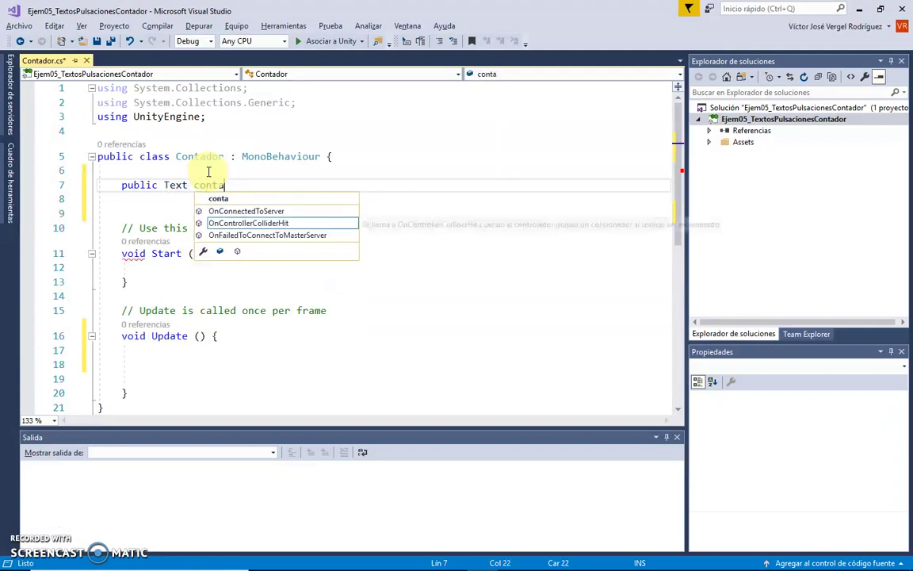
text(dor)
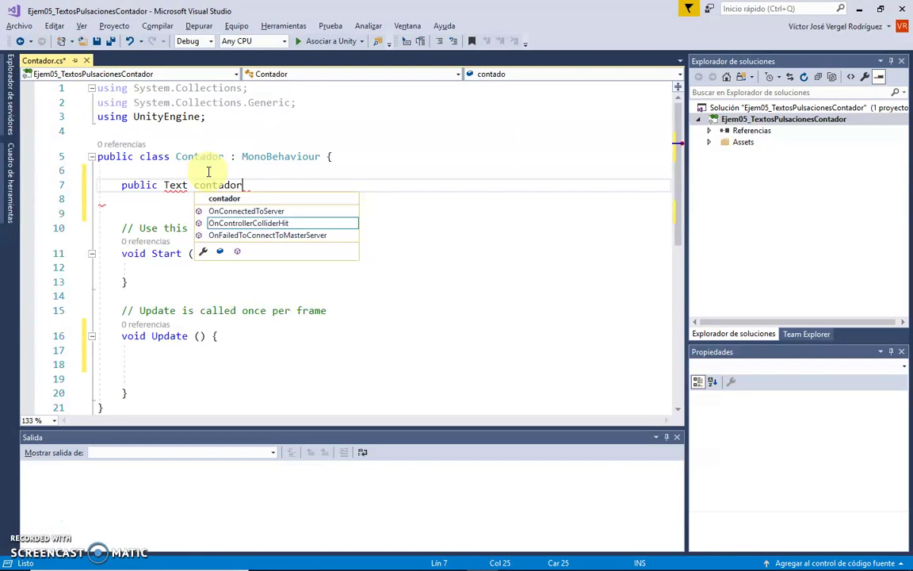
text(;)
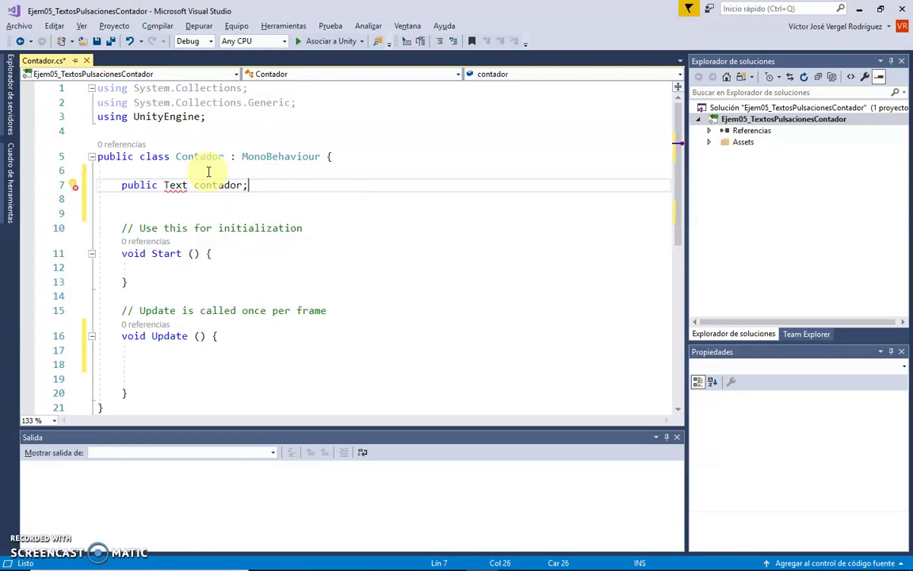
Try hand-typing a 'using UnityEngine.UI;' directive below using UnityEngine.
mouse_move(175, 185)
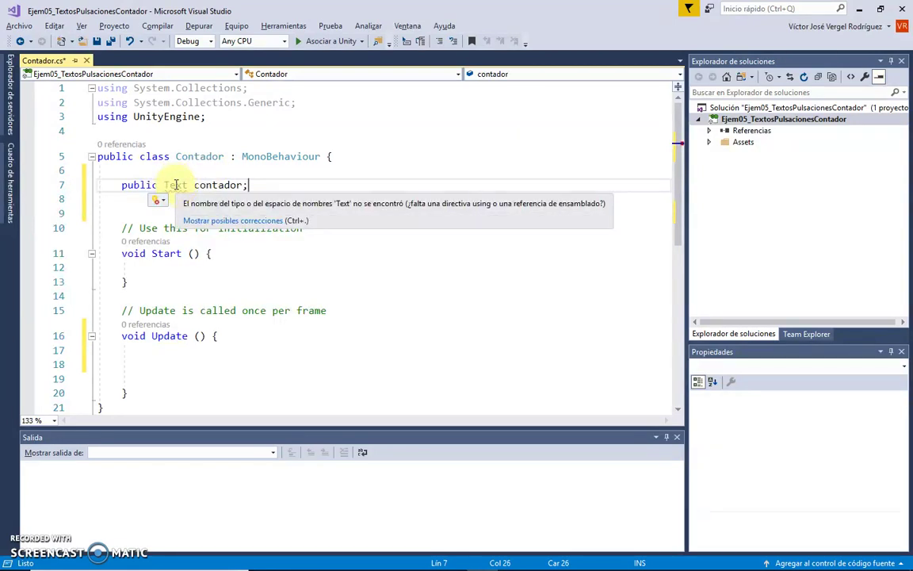
double_click(175, 185)
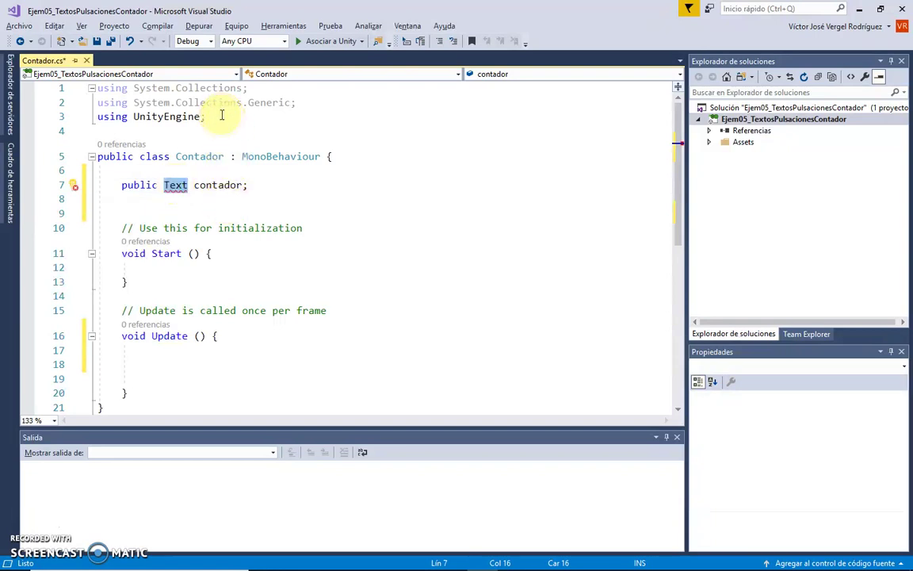
drag(222, 115, 32, 52)
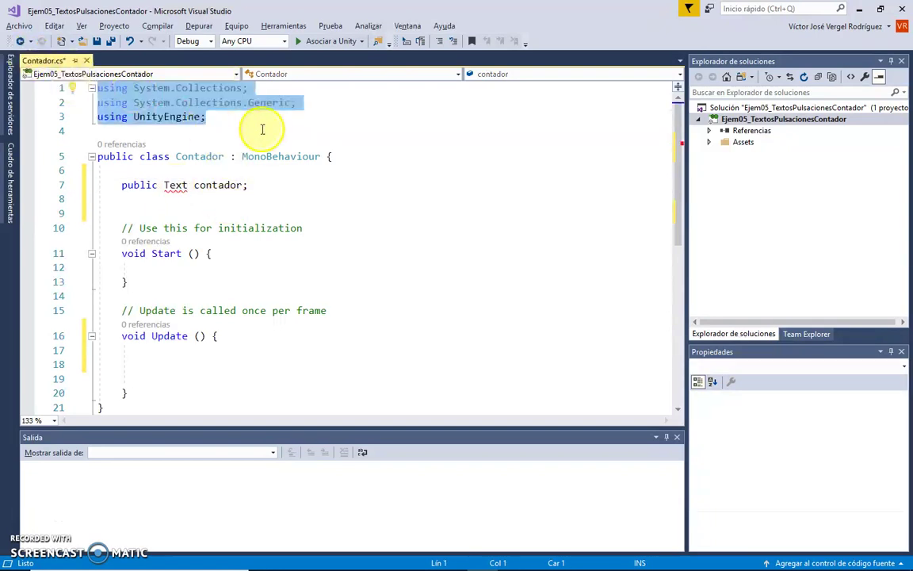
click(246, 113)
key(Return)
text(iso)
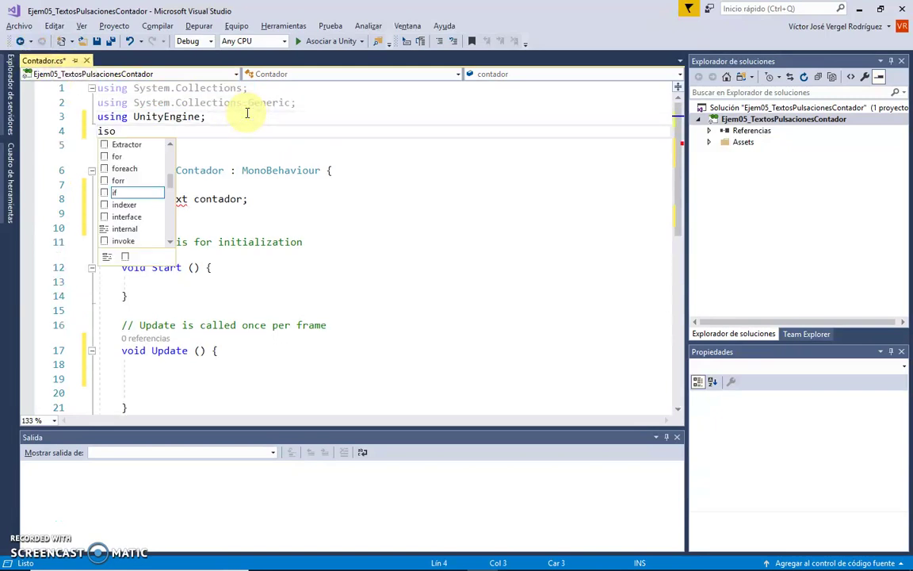
key(BackSpace)
key(BackSpace)
key(BackSpace)
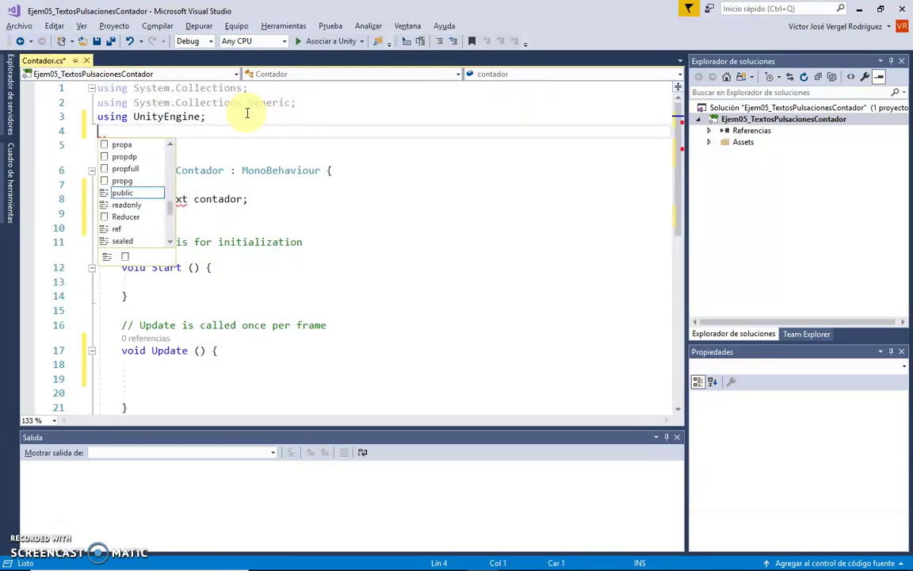
text(using)
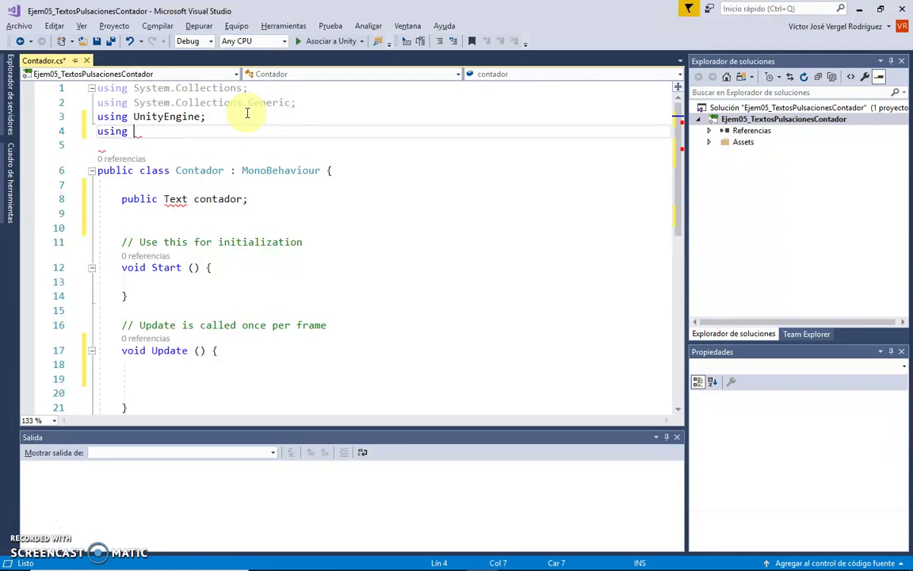
text( UnityEditor.t)
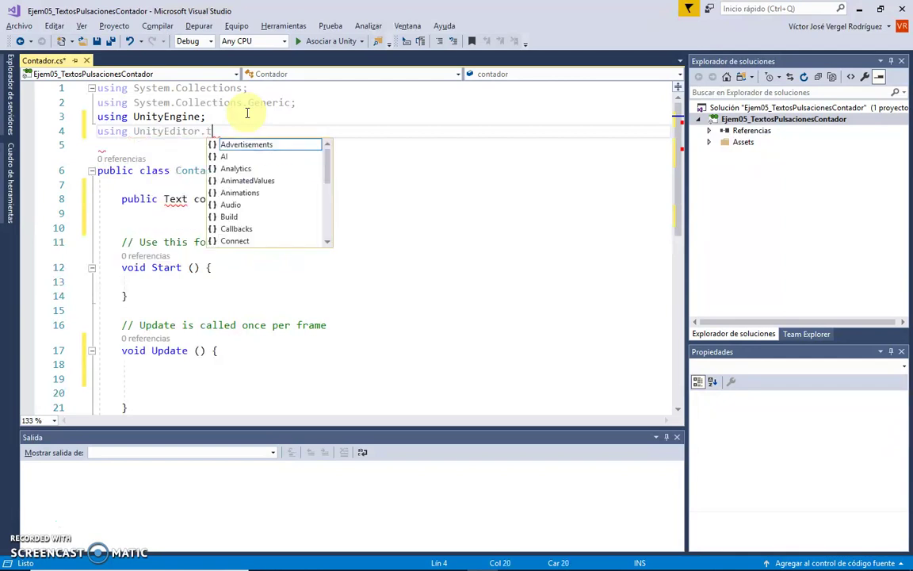
key(BackSpace)
key(BackSpace)
key(BackSpace)
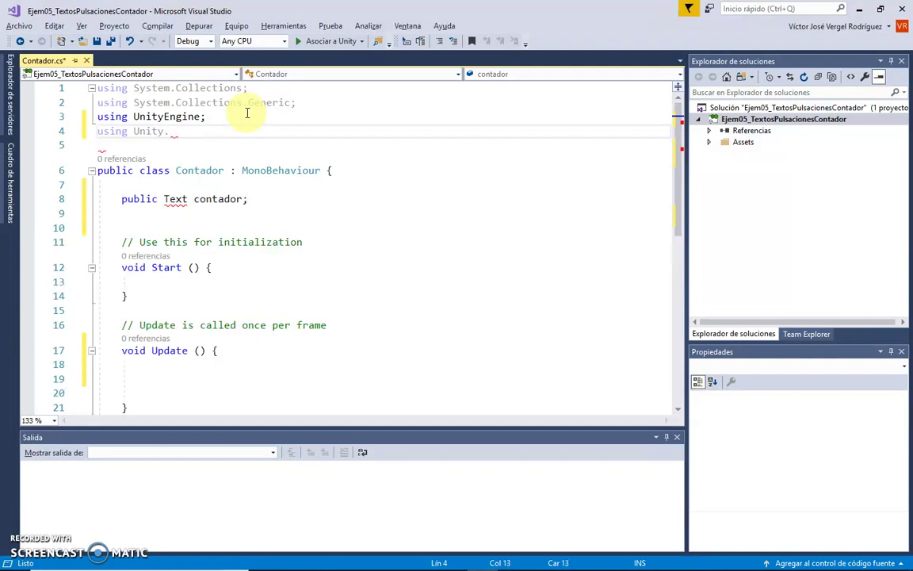
text(U)
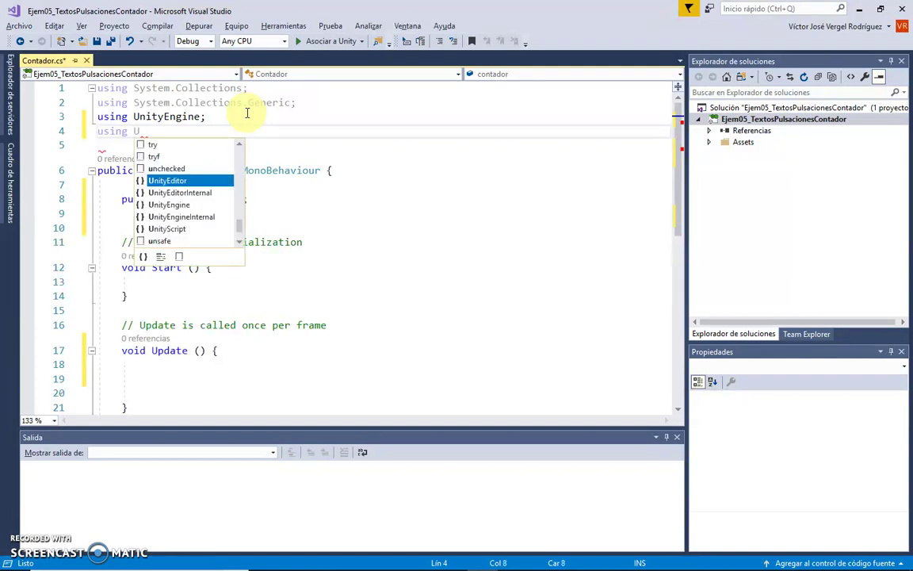
text(nityEditorInternal.)
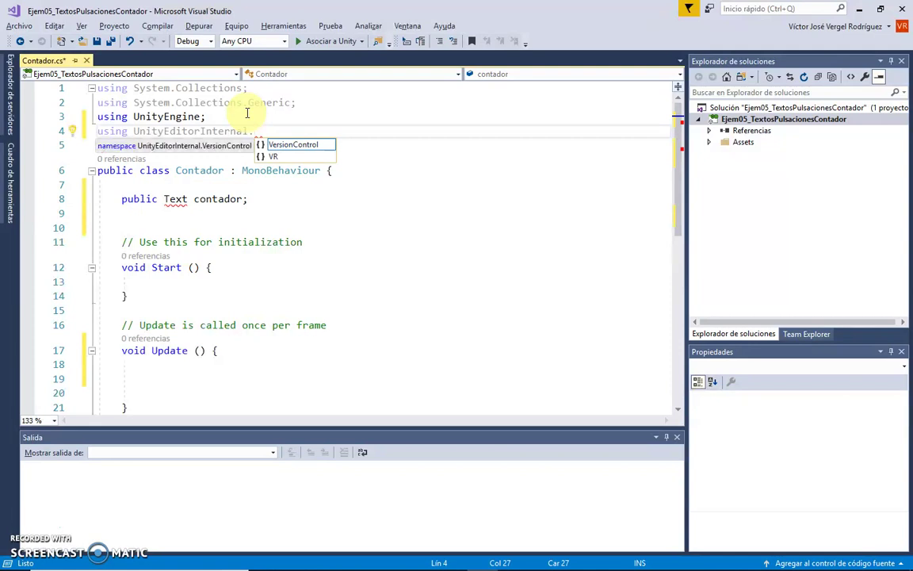
key(ctrl+BackSpace)
key(ctrl+BackSpace)
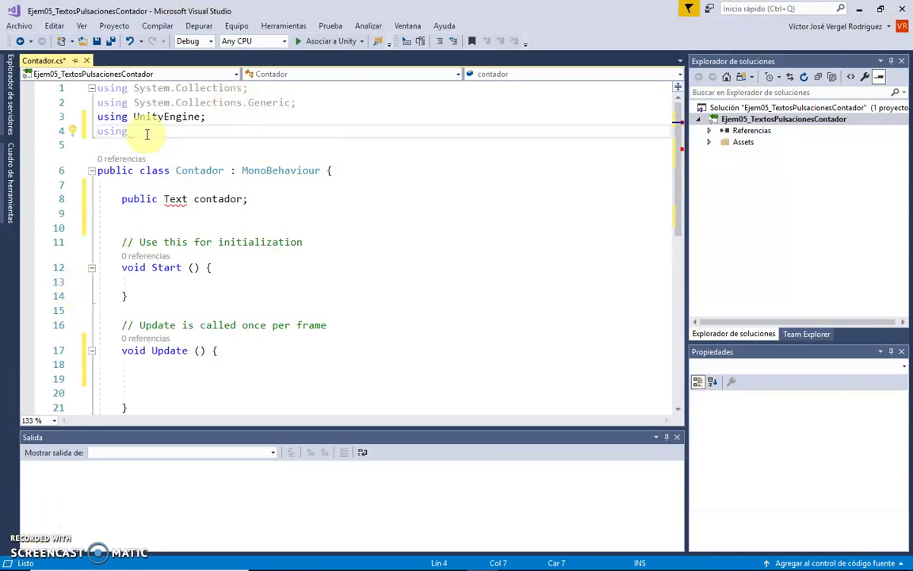
text(Unity)
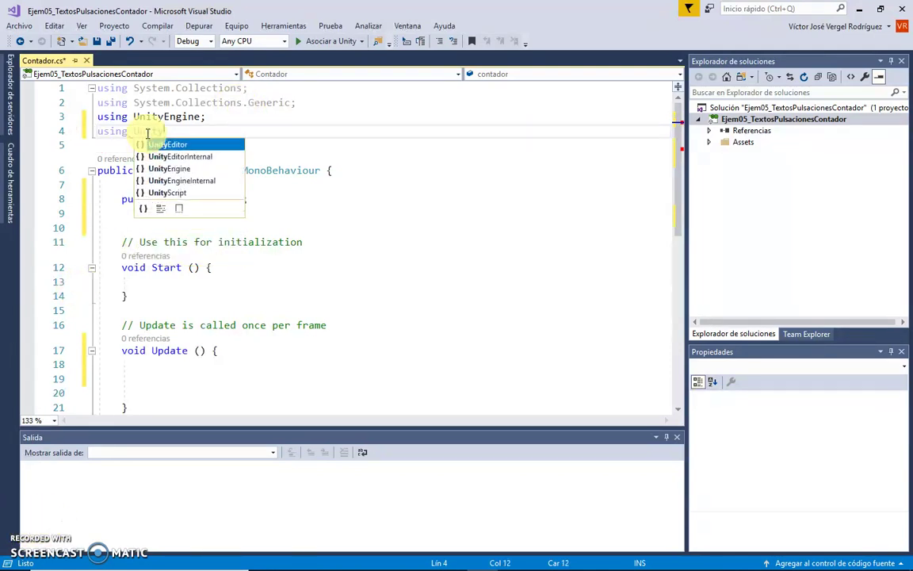
text(Engine.UI)
key(Escape)
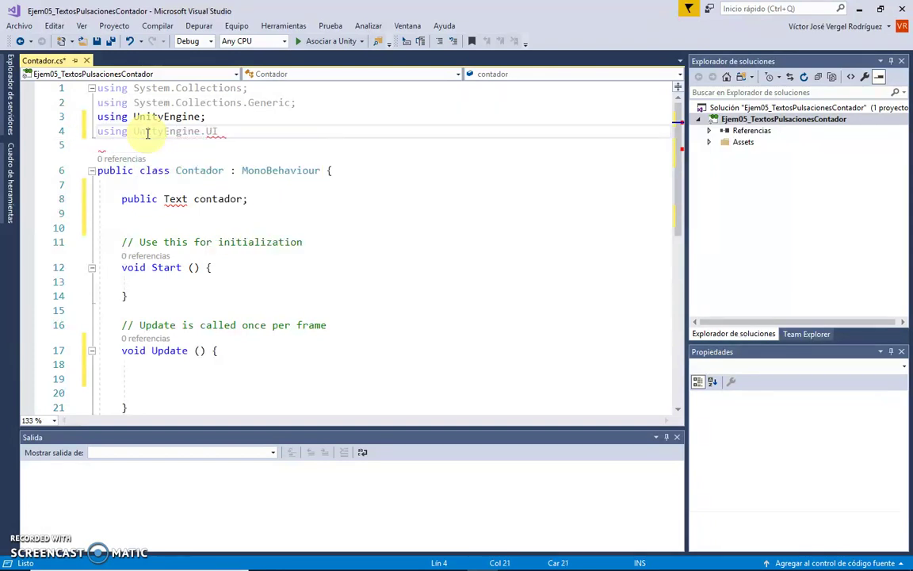
text(;)
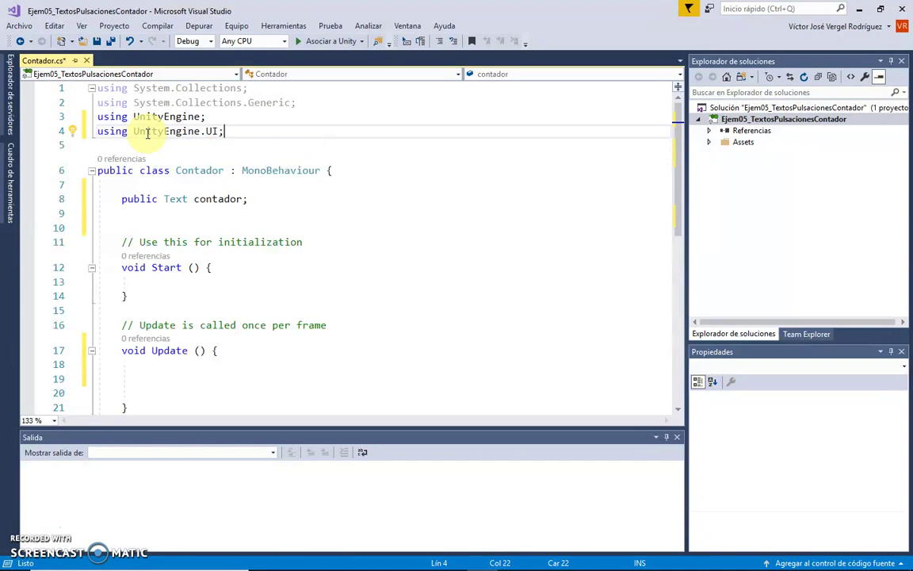
Delete the hand-typed using line and save the script.
key(shift+Home)
key(BackSpace)
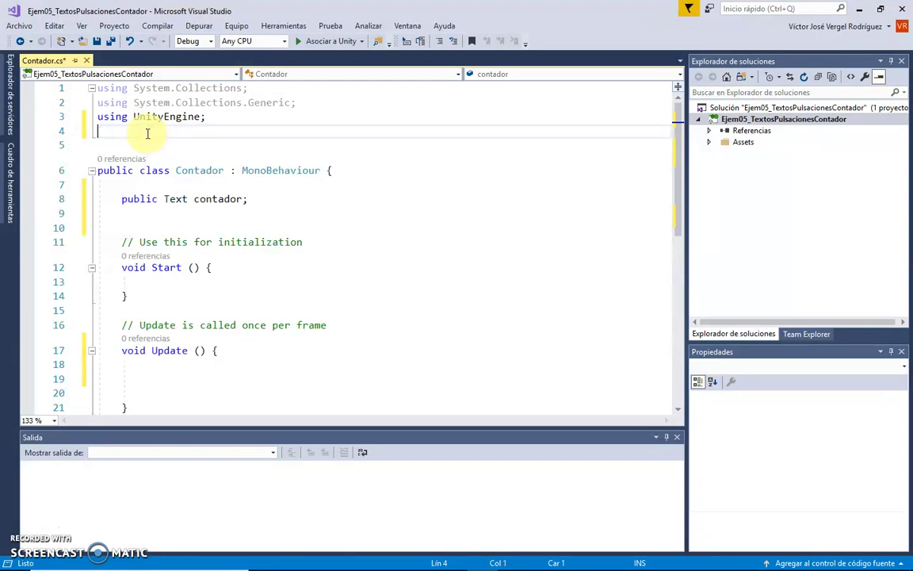
click(109, 43)
Add using UnityEngine.UI via the quick-fix on Text, then attach to Unity.
click(176, 200)
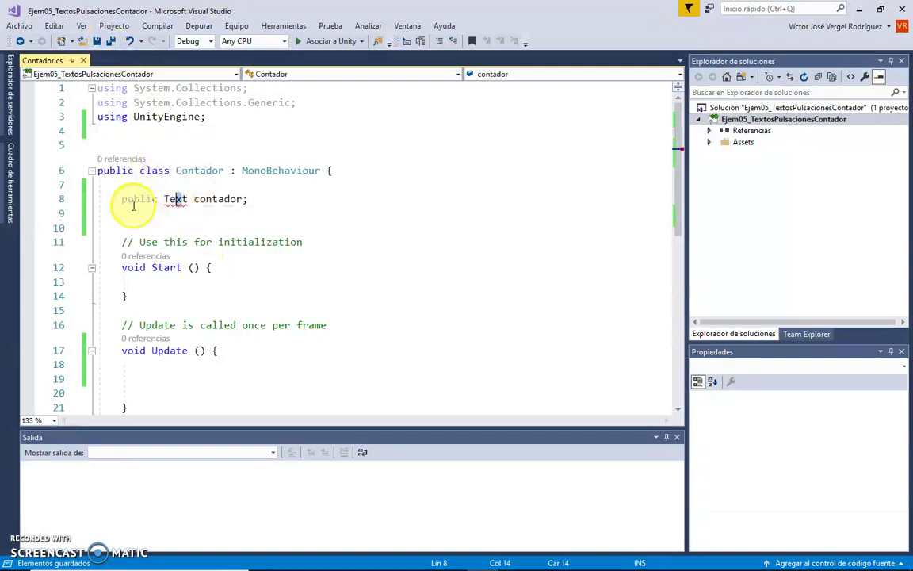
click(76, 202)
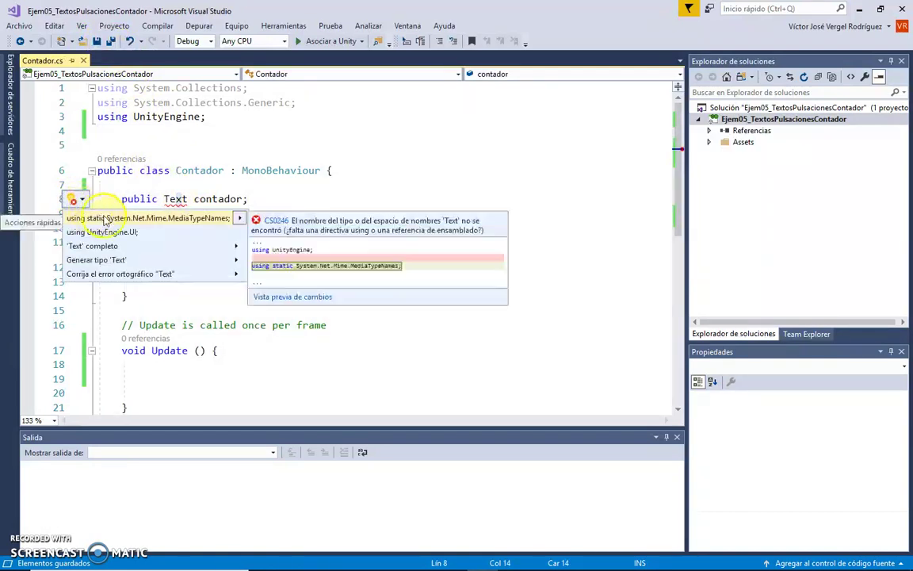
click(132, 233)
click(237, 132)
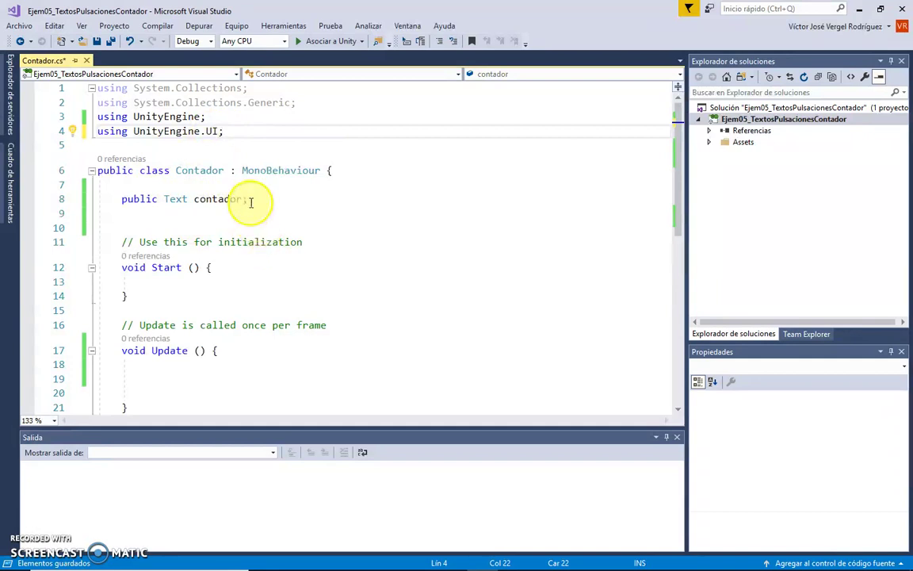
click(328, 42)
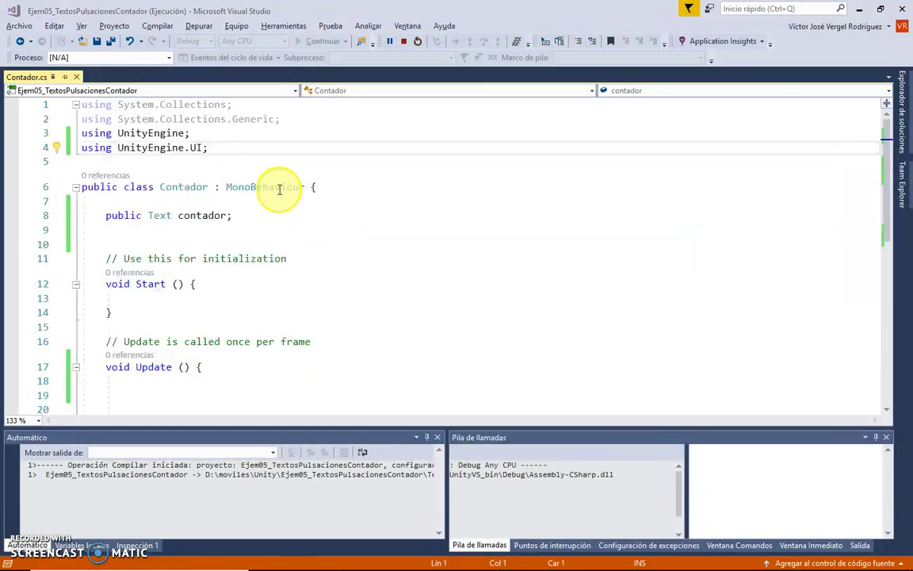
In Unity, drag contador into the Main Camera's Contador field, then return to Visual Studio.
key(alt+Tab)
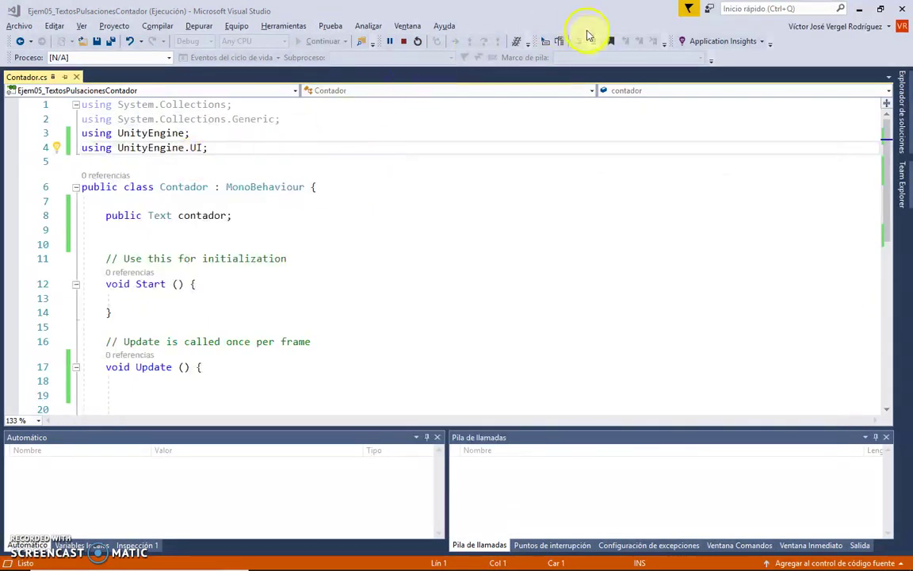
click(456, 564)
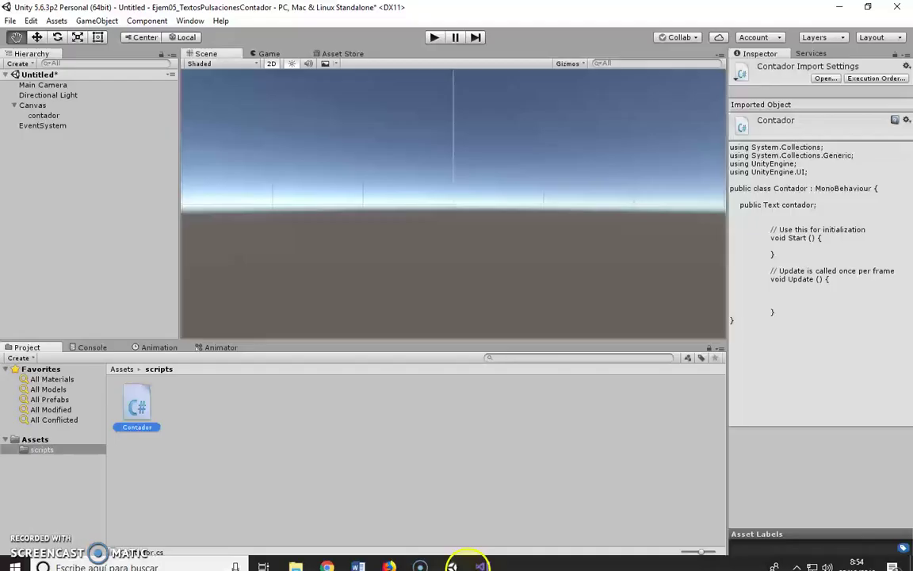
click(43, 85)
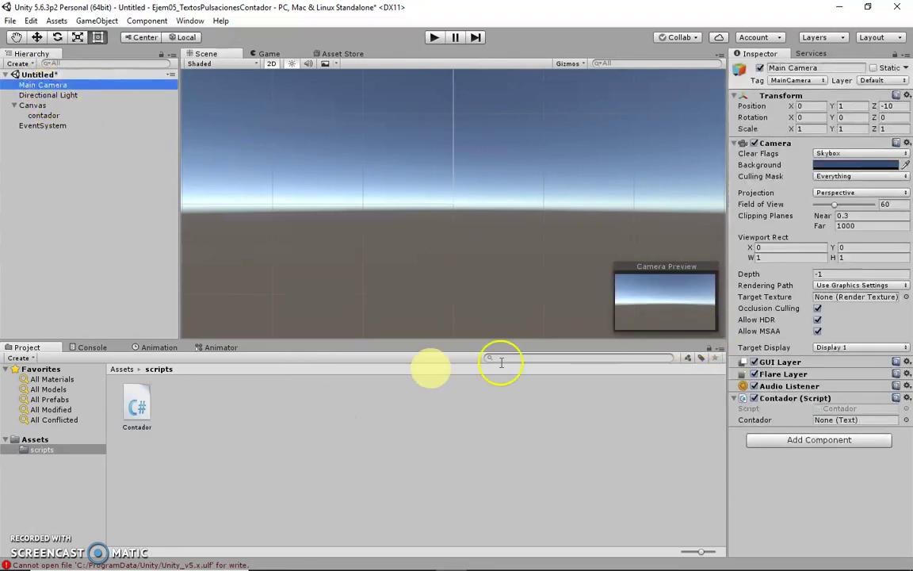
drag(48, 116, 837, 419)
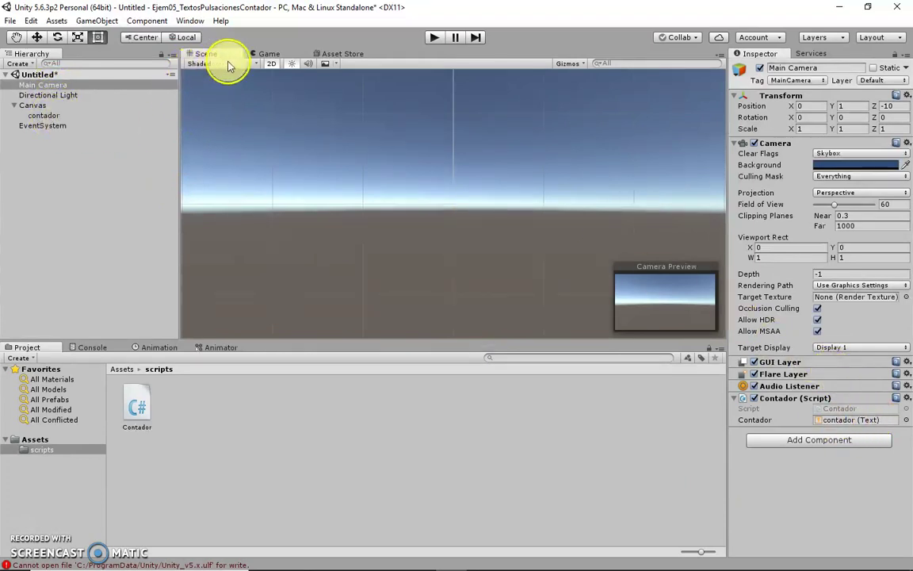
key(alt+Tab)
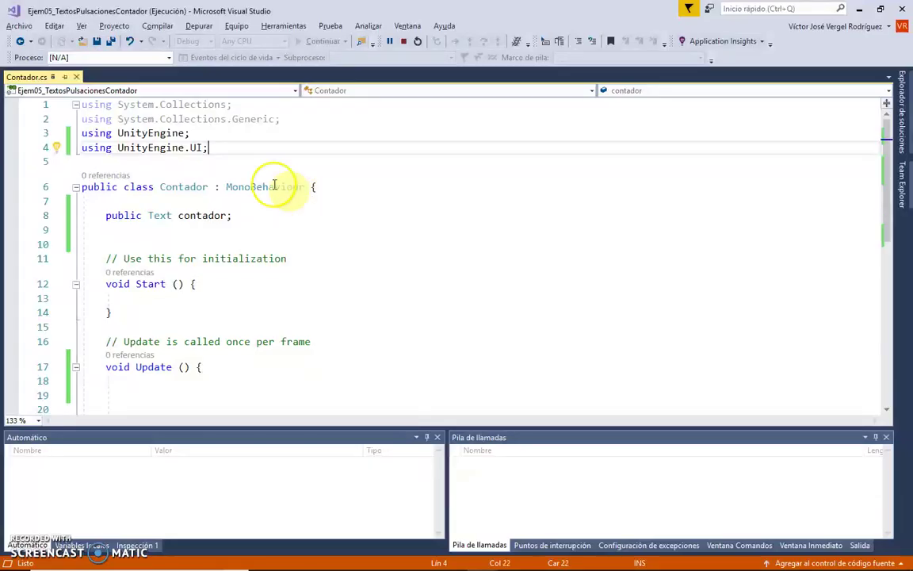
Place the caret after the contador declaration and stop debugging.
drag(232, 215, 100, 215)
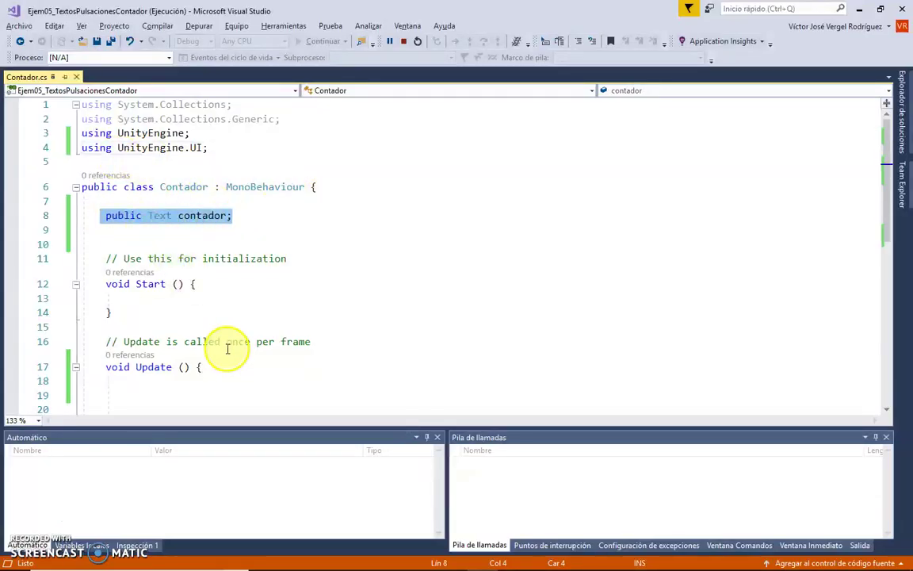
click(236, 367)
scroll(241, 364, down, 3)
scroll(241, 364, up, 3)
click(237, 216)
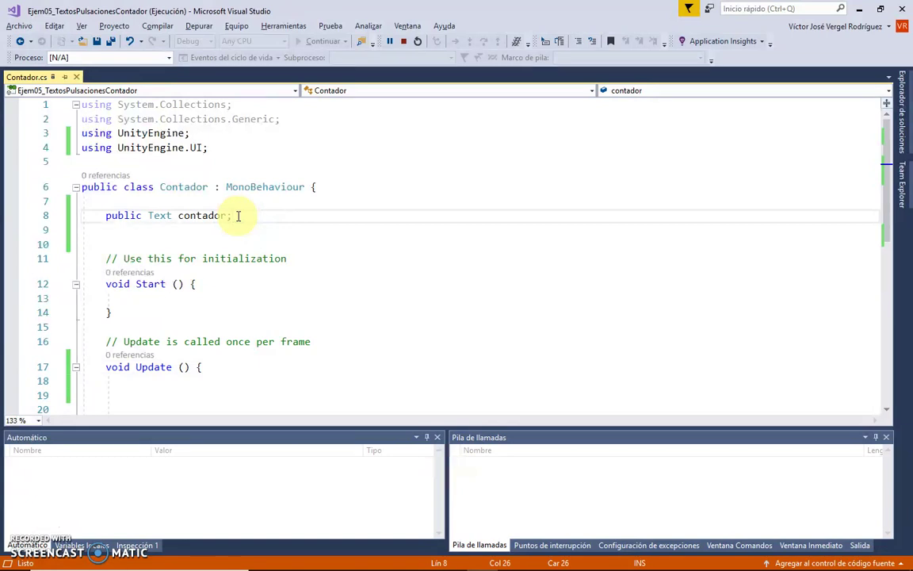
click(404, 40)
Add 'private int contadorInterno=0;' below the contador field.
key(Return)
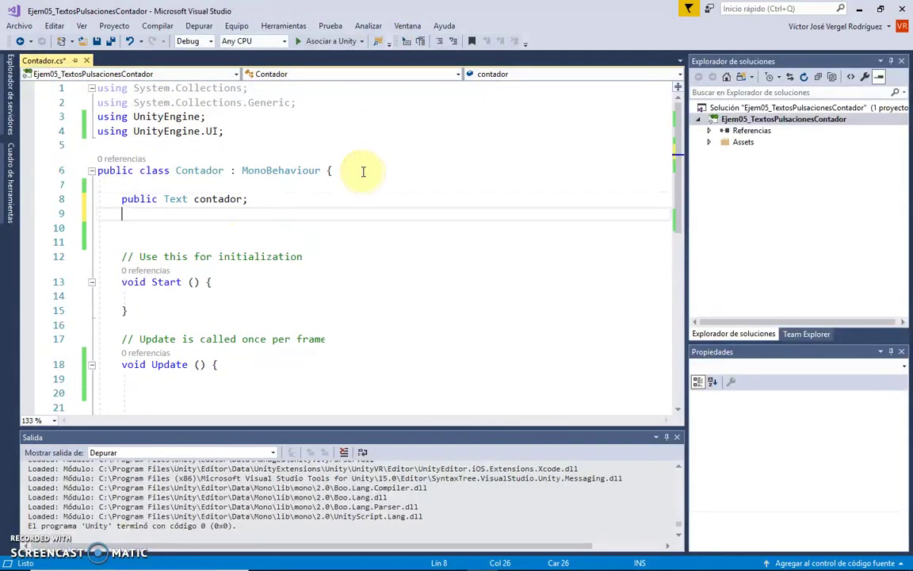
text(private int contadorInterno;)
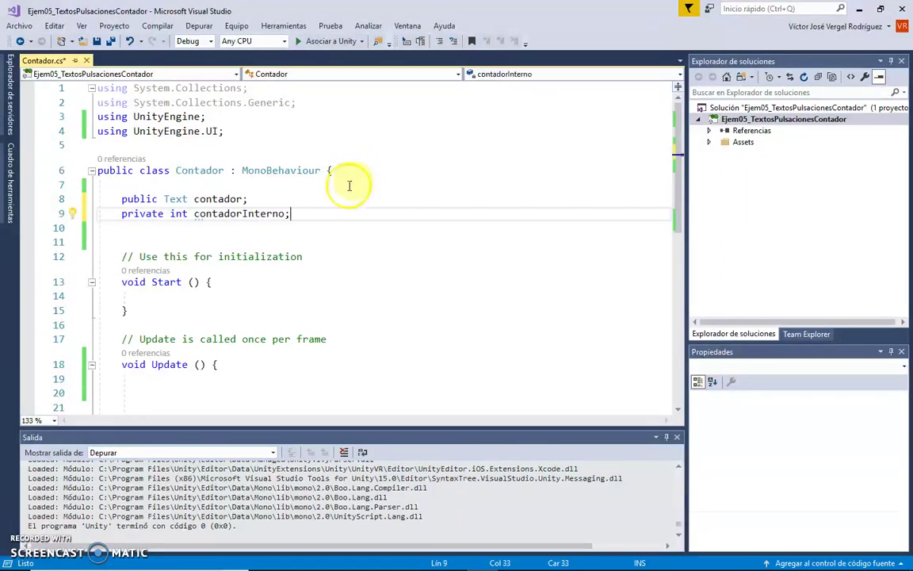
double_click(243, 214)
click(283, 213)
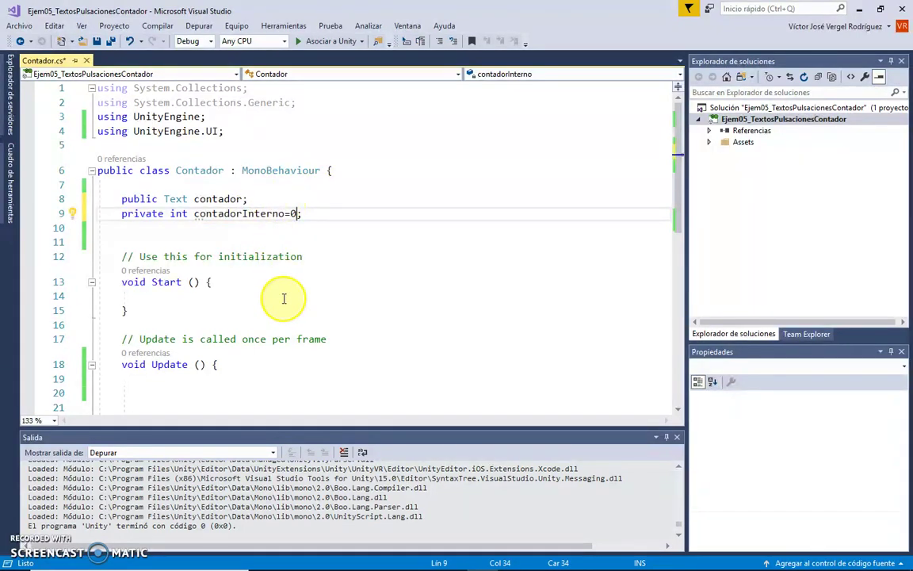
scroll(282, 309, down, 1)
click(277, 333)
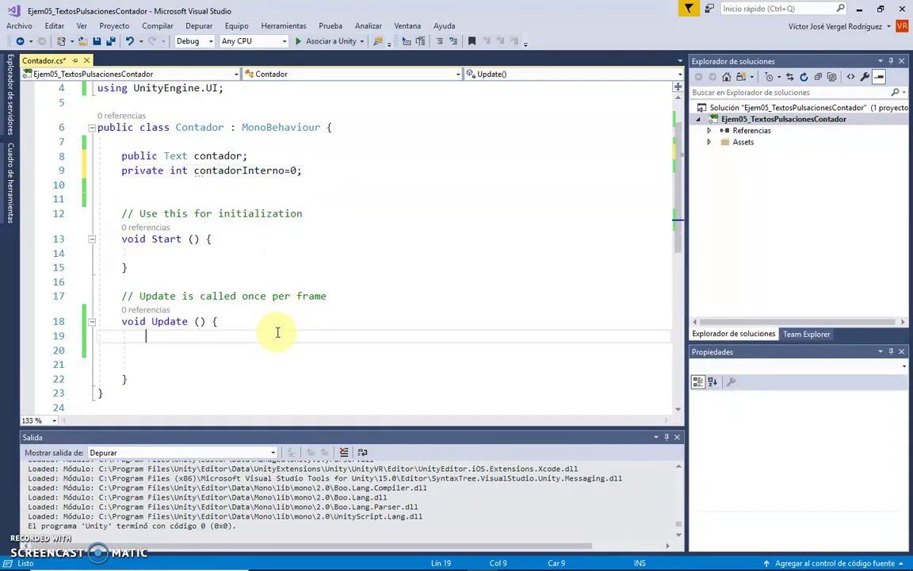
Write the contadorInterno increment in Update and open a line above it.
text(contad)
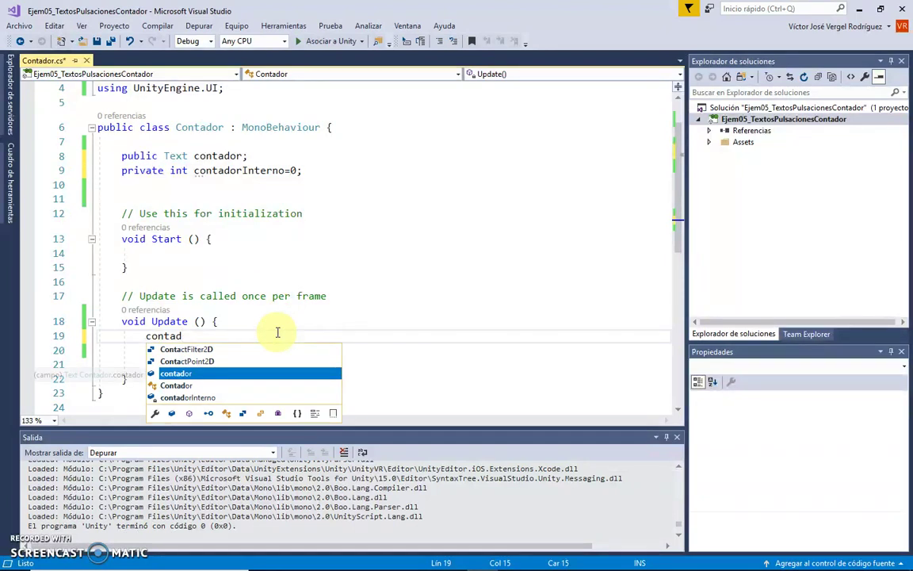
text(or)
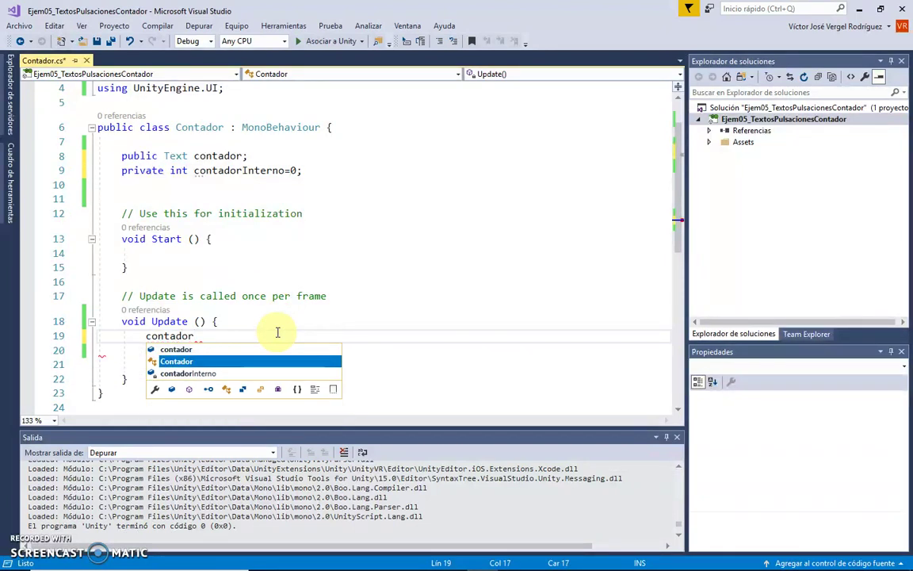
text(I)
key(Tab)
text(+)
key(ctrl+Return)
text(if ()
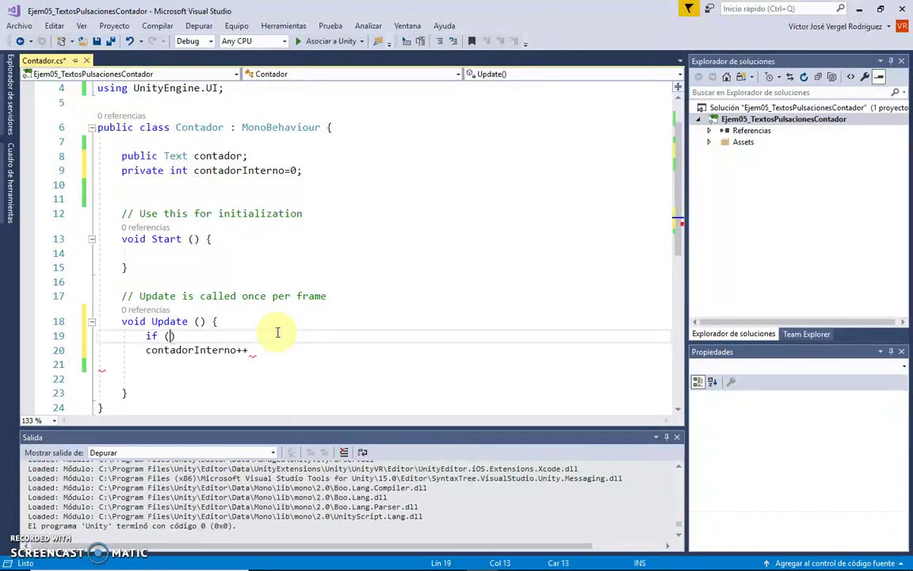
Start an Input condition above the increment, trying GetKeyDown before looking for GetButtonDown.
text(Input)
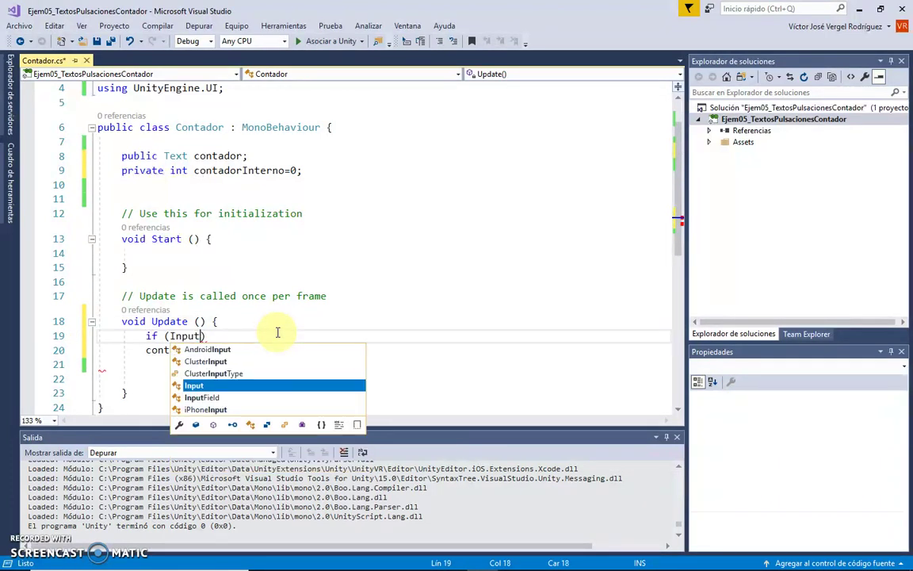
text(.)
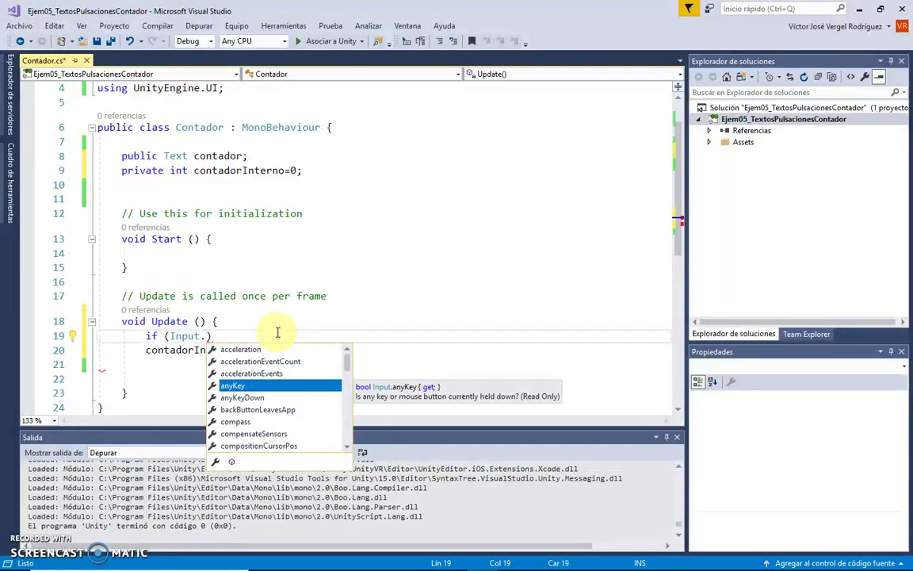
text(Geky)
key(BackSpace)
key(BackSpace)
text(t)
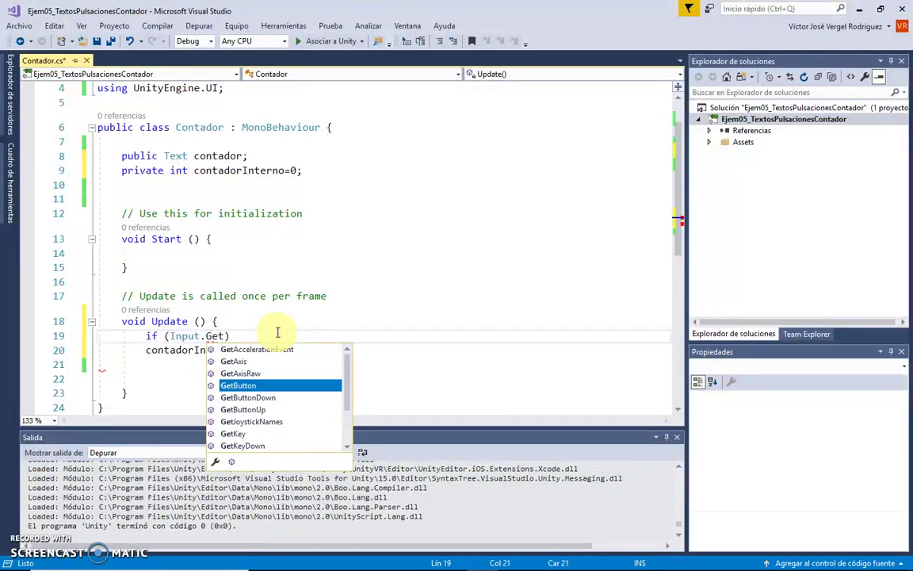
text(k)
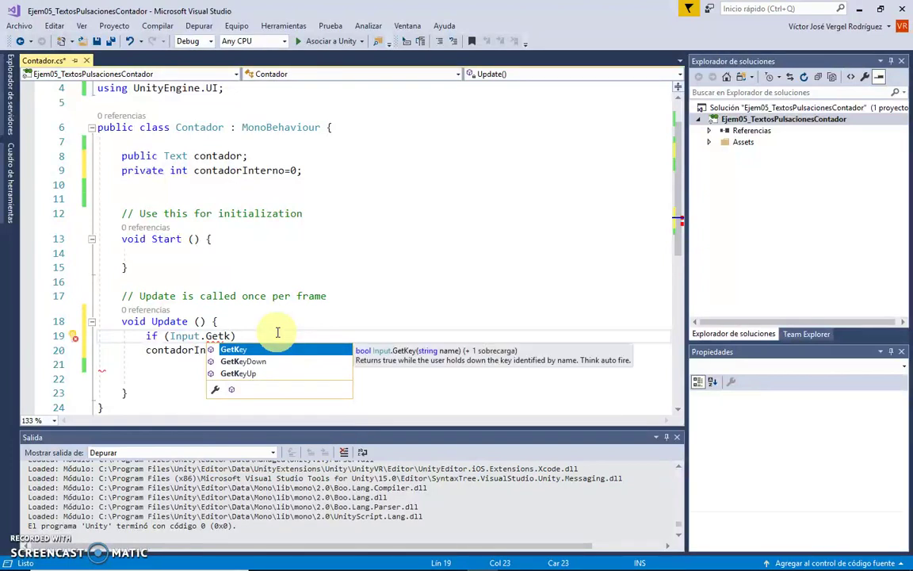
key(Down)
key(Tab)
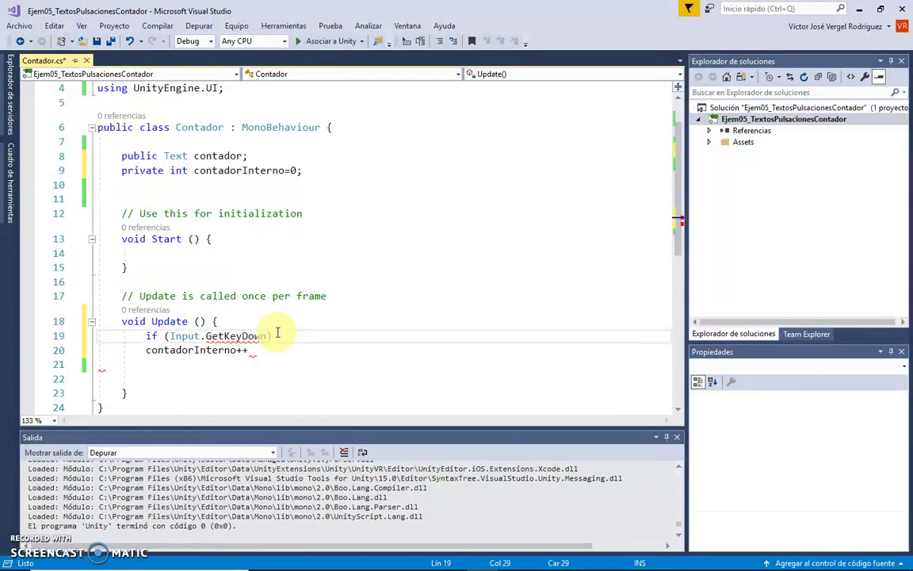
key(ctrl+shift+Left)
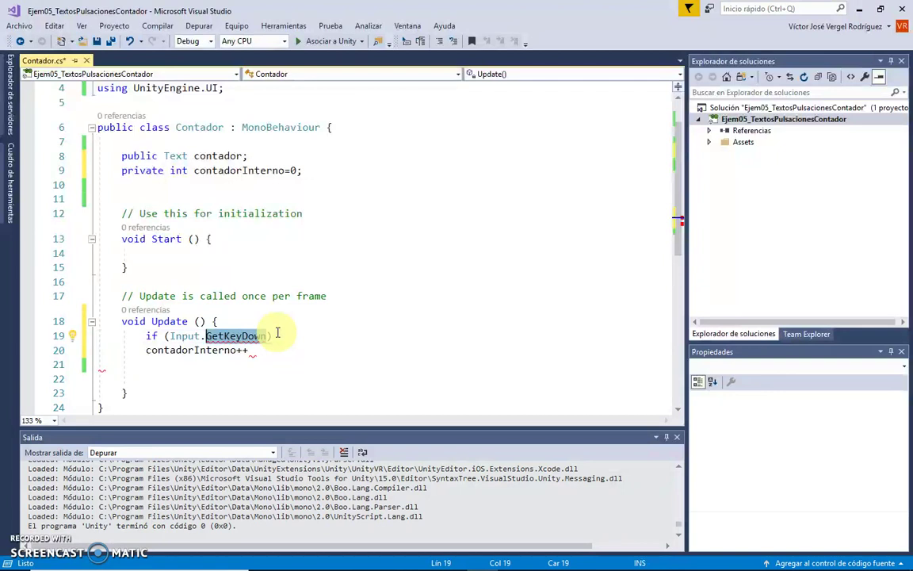
key(BackSpace)
text(et)
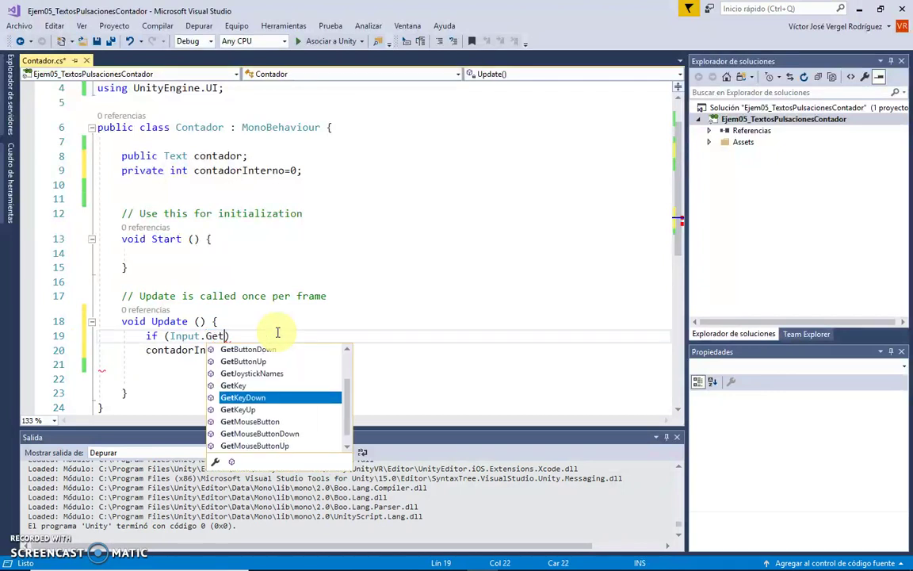
key(Up)
key(Up)
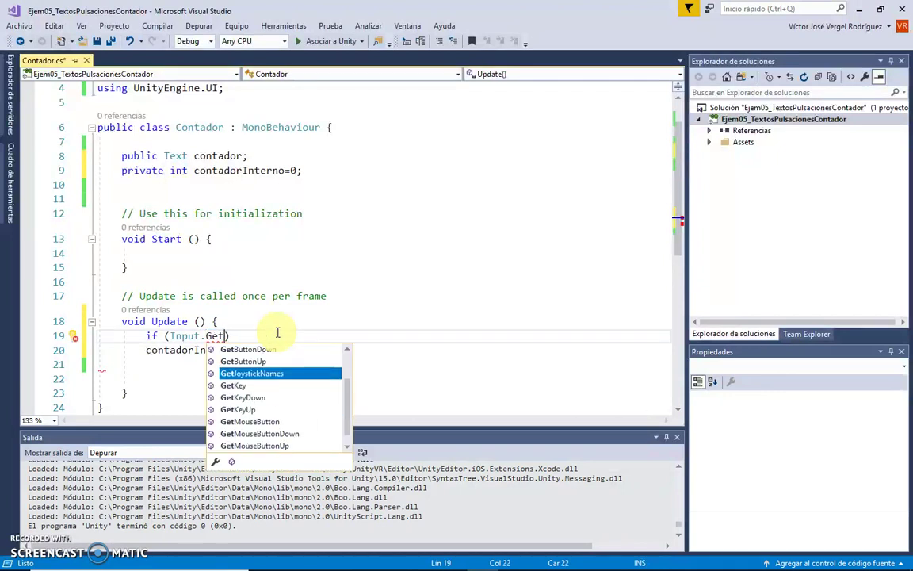
key(Up)
key(Up)
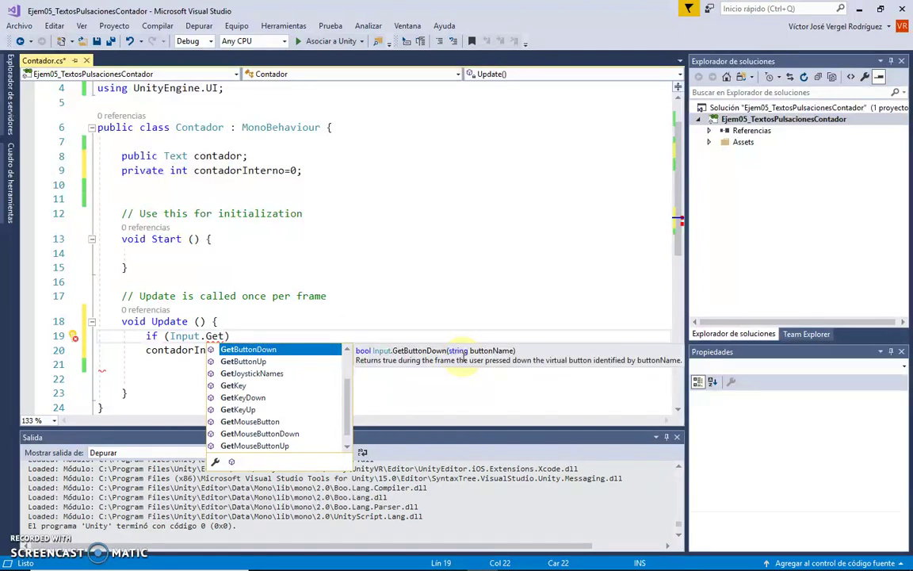
Complete the condition as Input.GetButtonDown with the 0 argument.
click(464, 358)
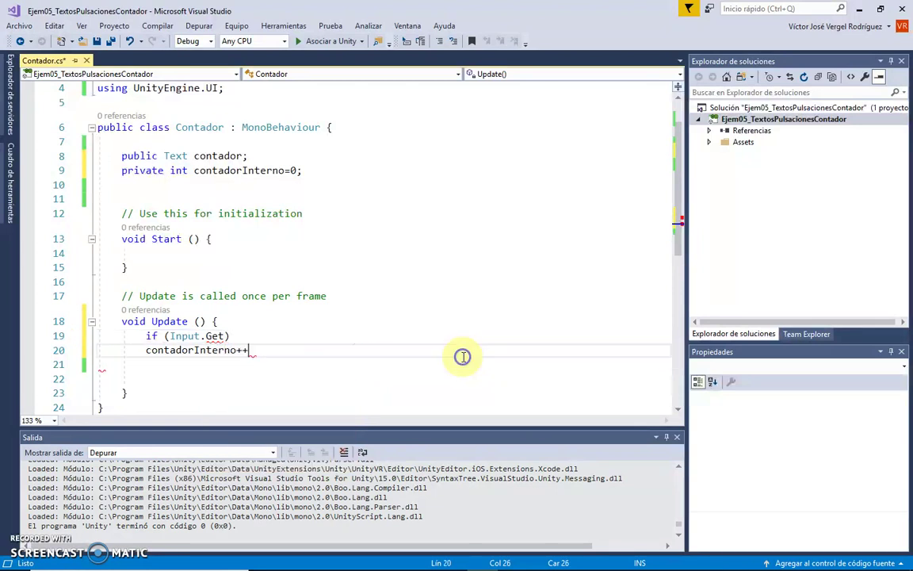
click(229, 335)
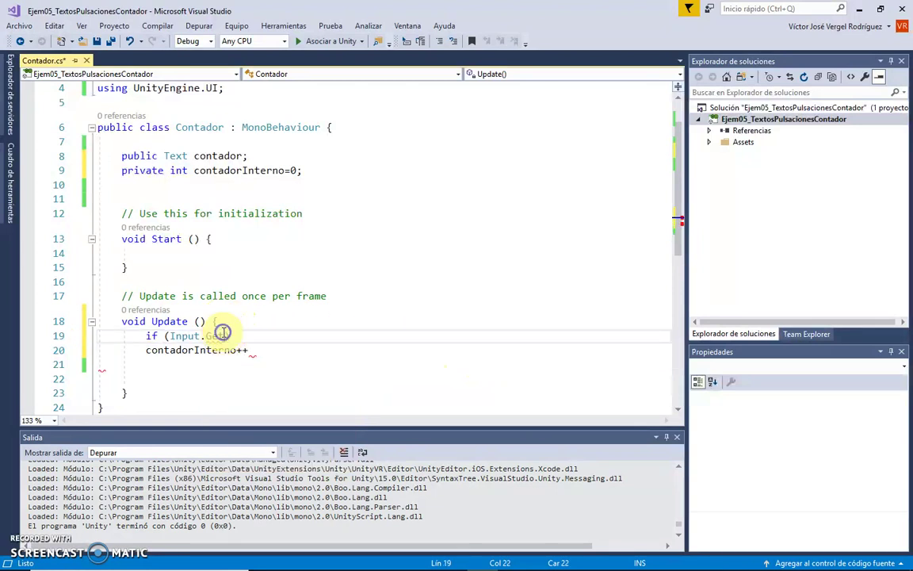
key(ctrl+space)
text(u)
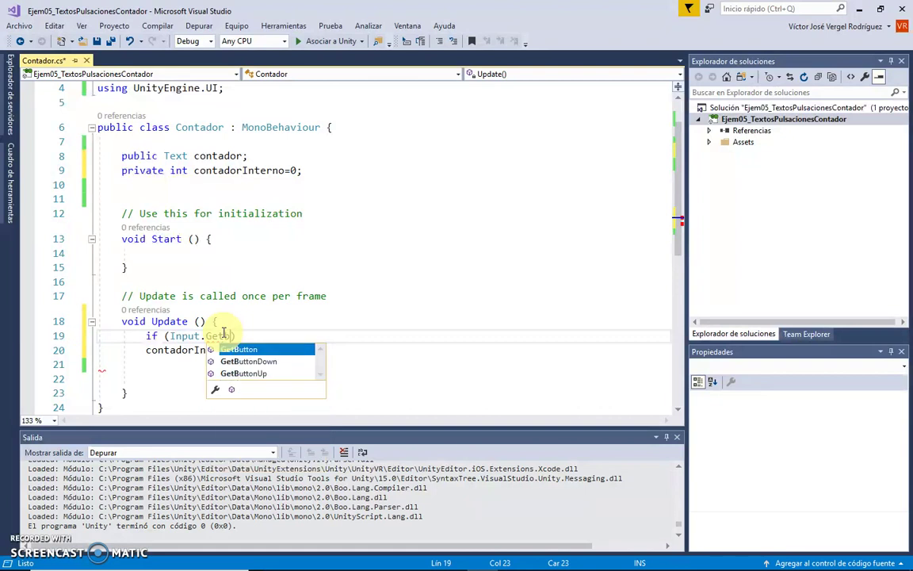
key(Tab)
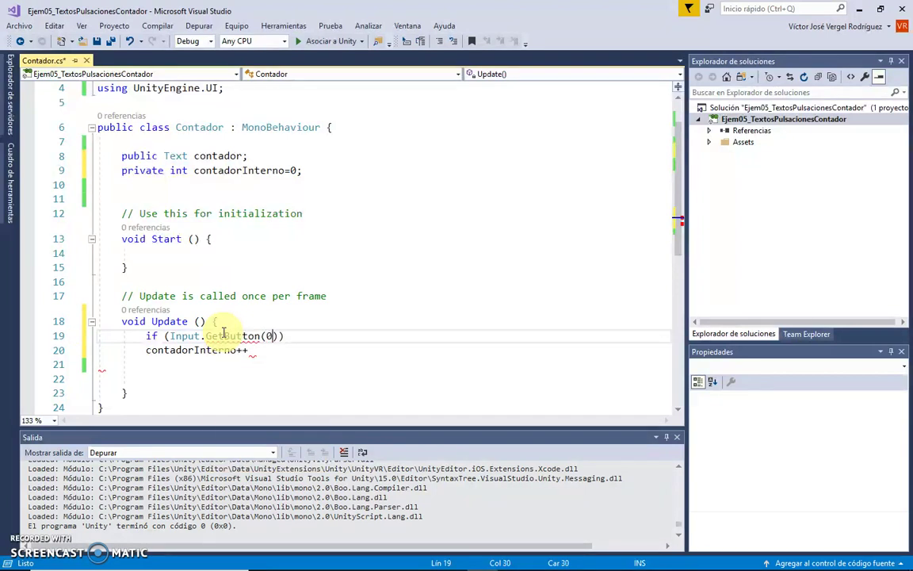
key(Left)
key(Left)
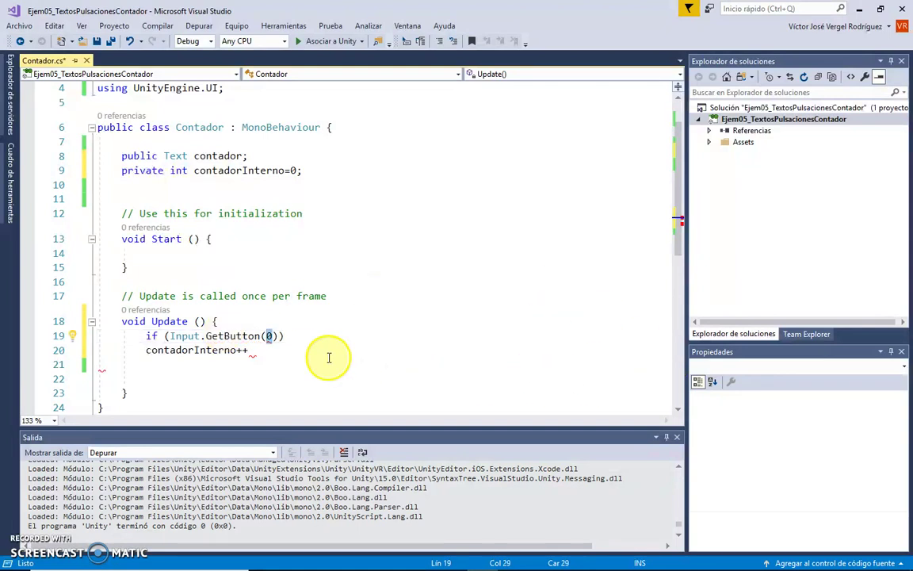
click(261, 336)
key(ctrl+space)
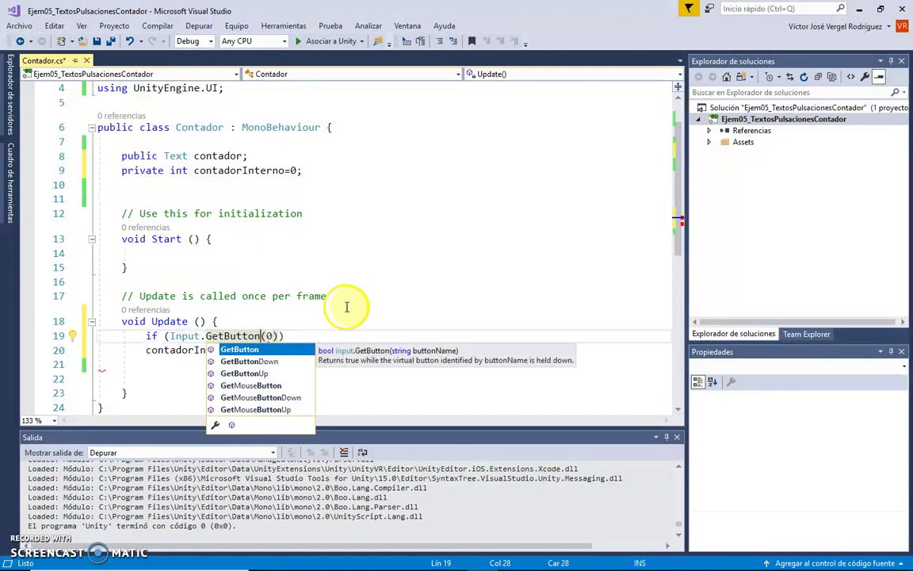
click(270, 361)
double_click(270, 362)
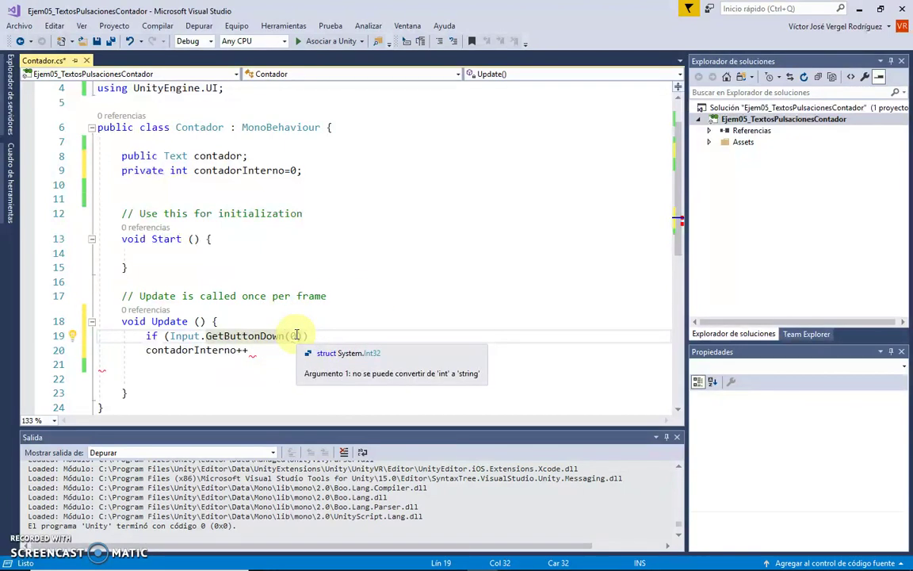
Insert a brace line after the if (Input.GetButtonDown(0)) condition.
click(296, 335)
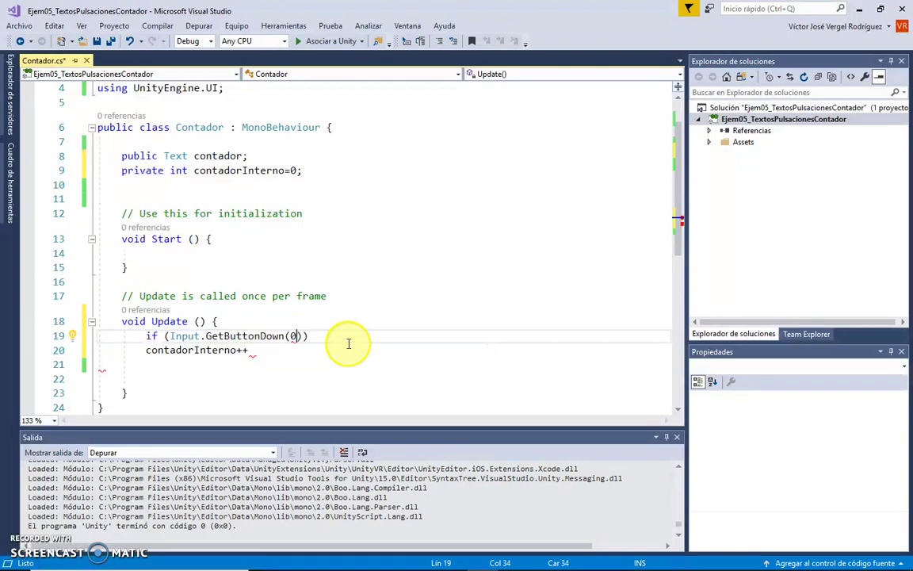
mouse_move(290, 336)
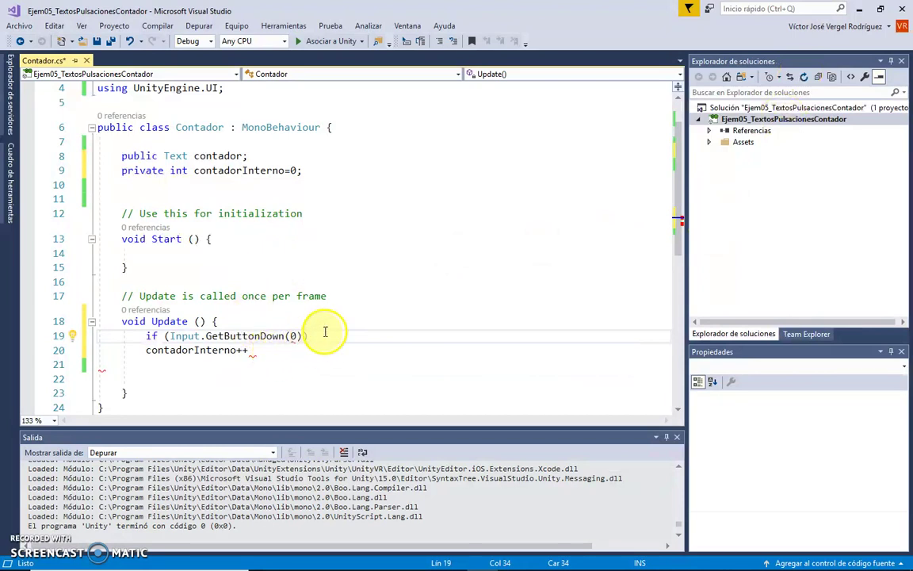
click(337, 334)
click(277, 353)
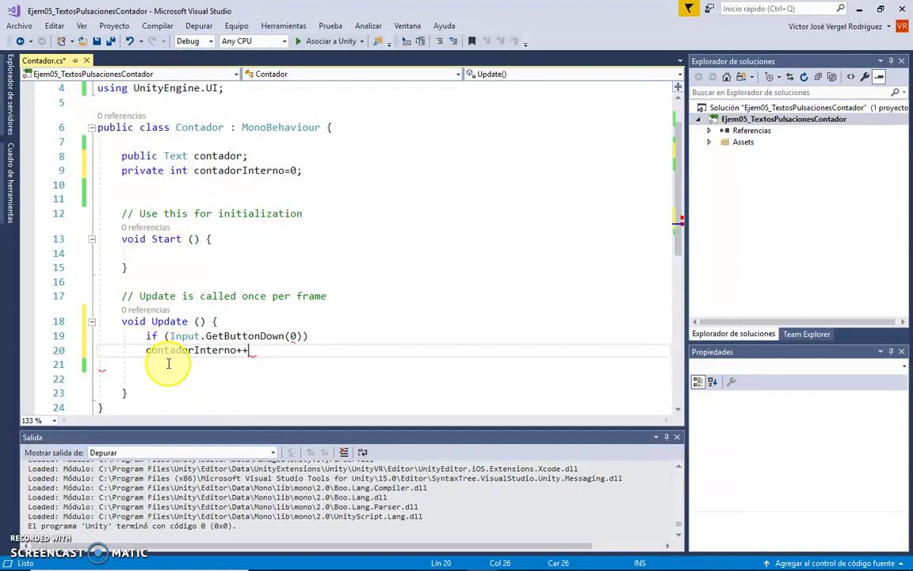
click(326, 337)
key(Return)
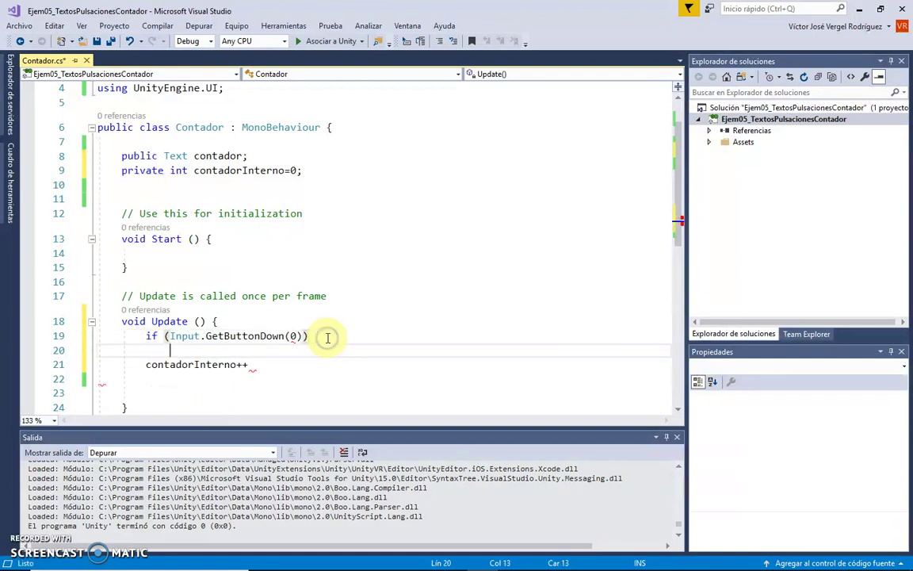
text({ })
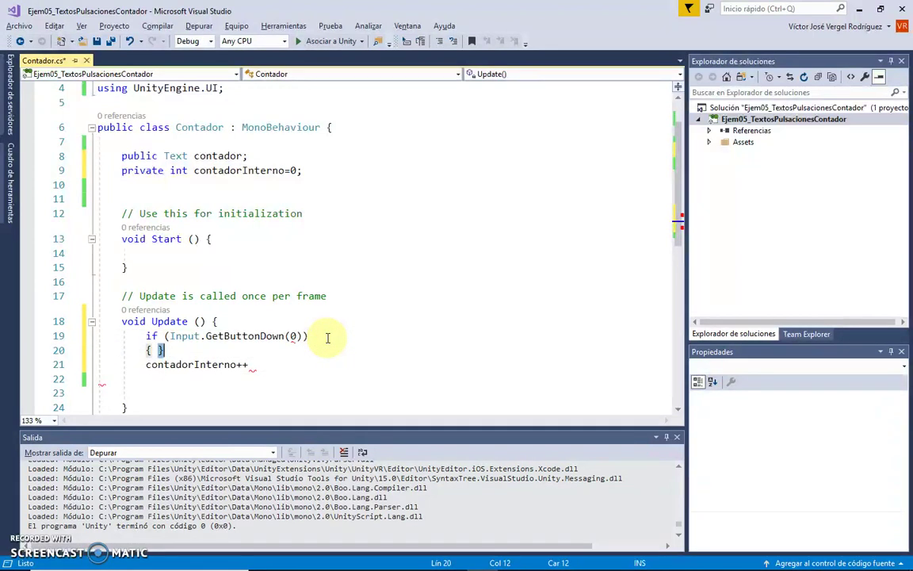
Move the closing brace below contadorInterno++ and fix the block's indentation.
key(Delete)
key(Down)
key(Down)
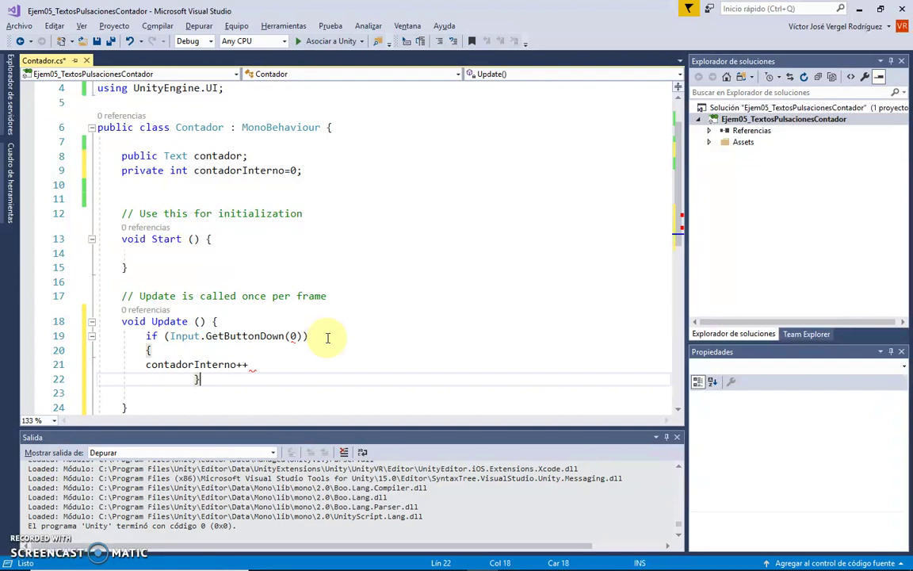
key(shift+Home)
key(Tab)
key(Up)
key(Tab)
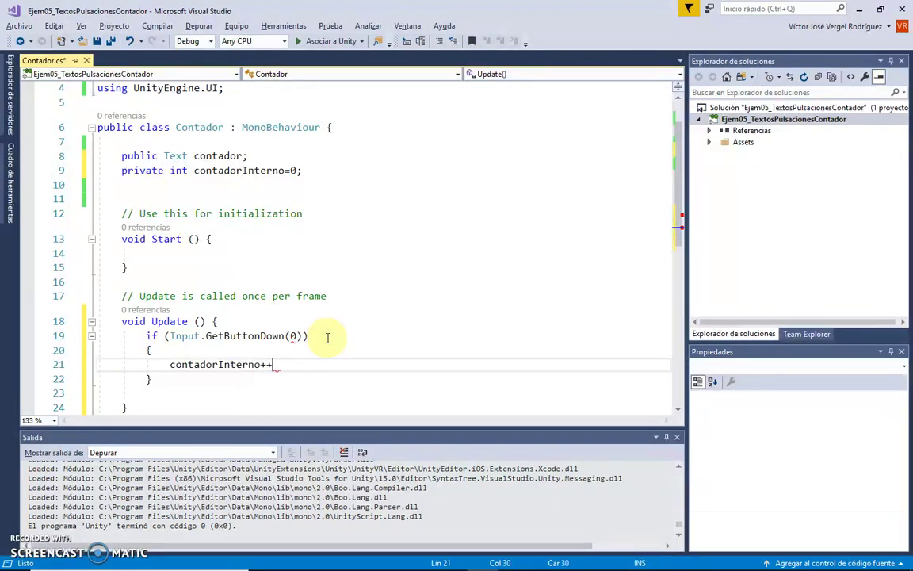
key(Up)
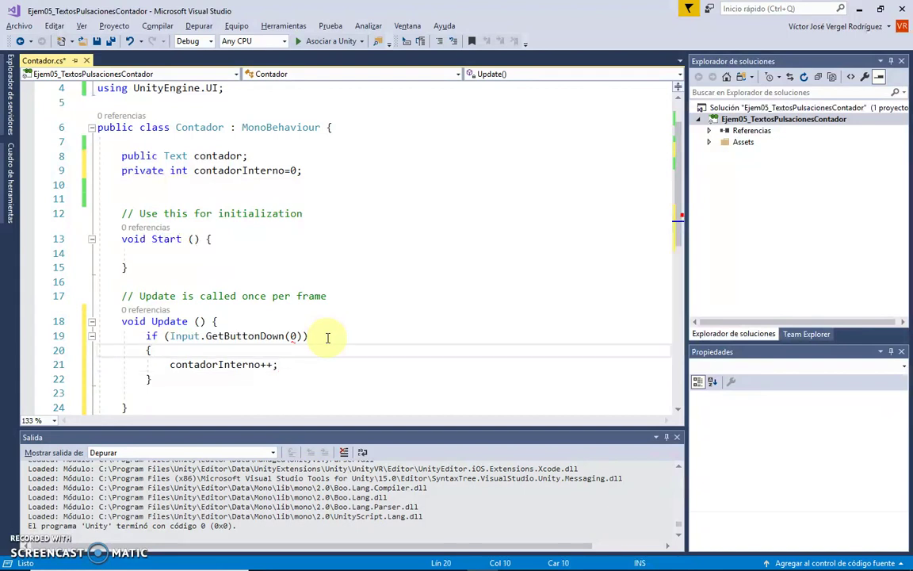
click(294, 335)
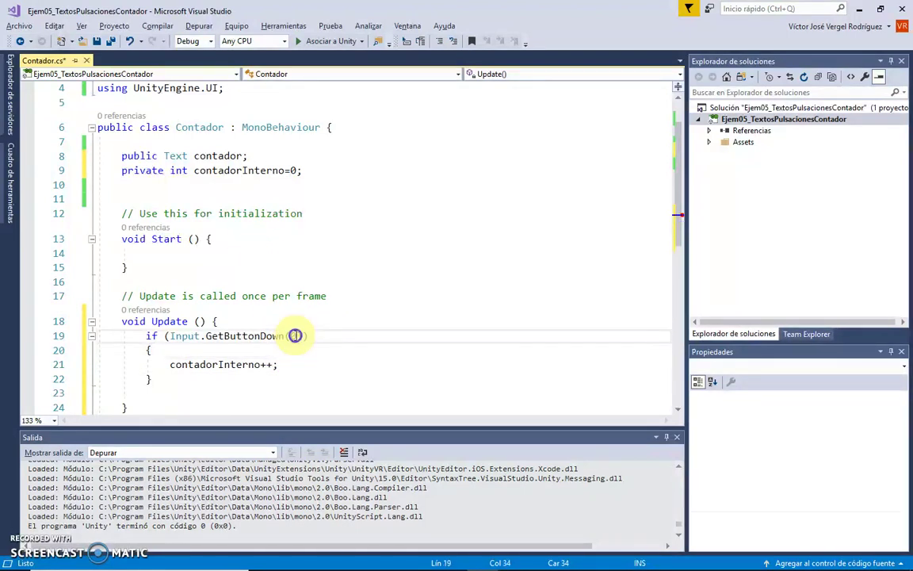
key(shift+Left)
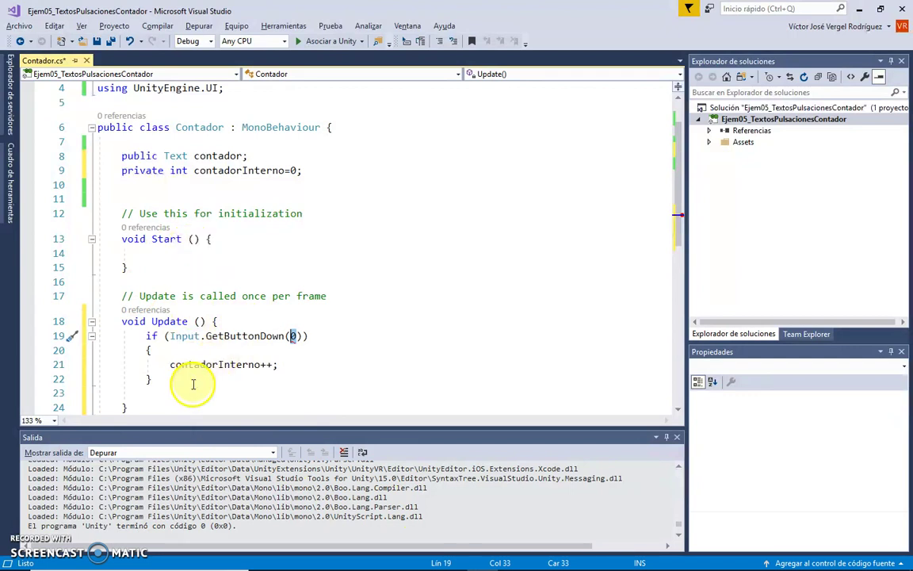
Replace GetButtonDown with GetMouseButtonDown in the if condition.
double_click(261, 336)
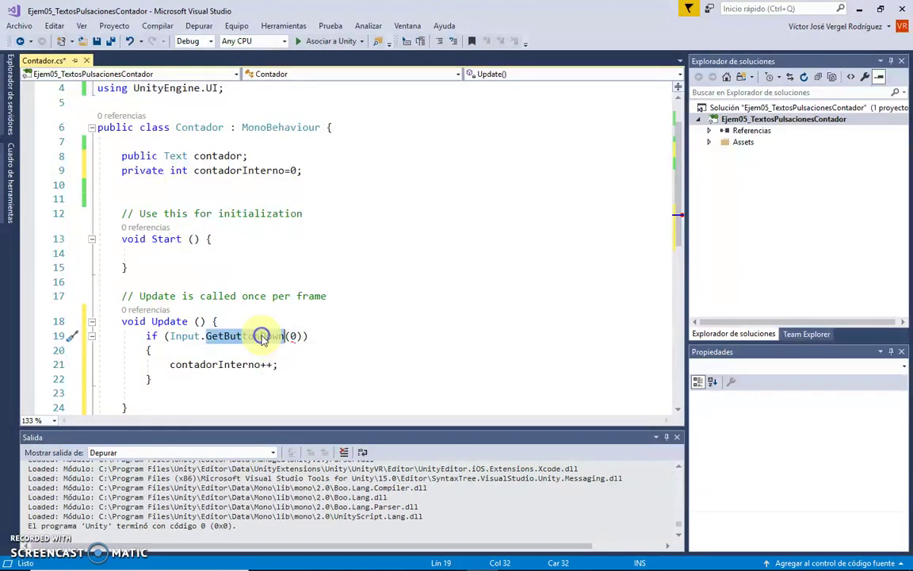
text(Get)
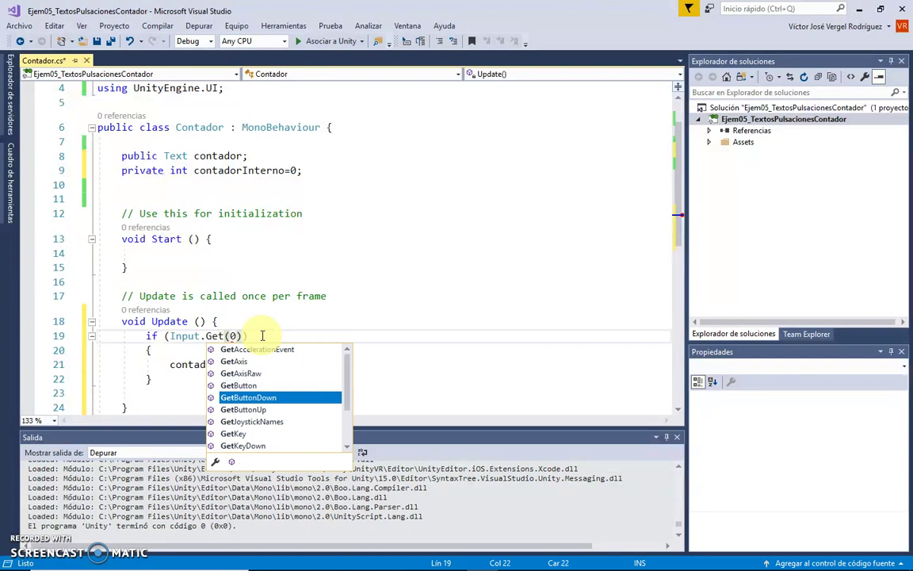
text(Mou)
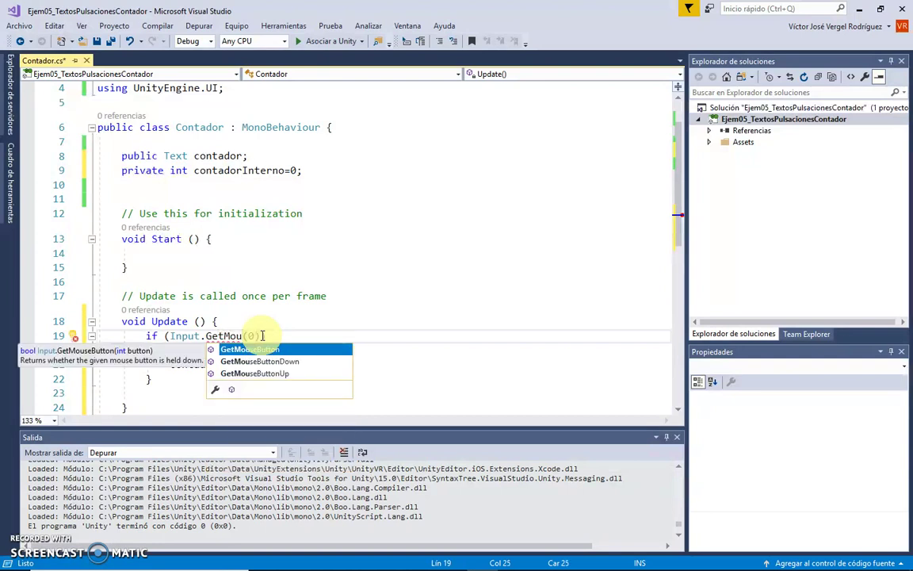
key(Down)
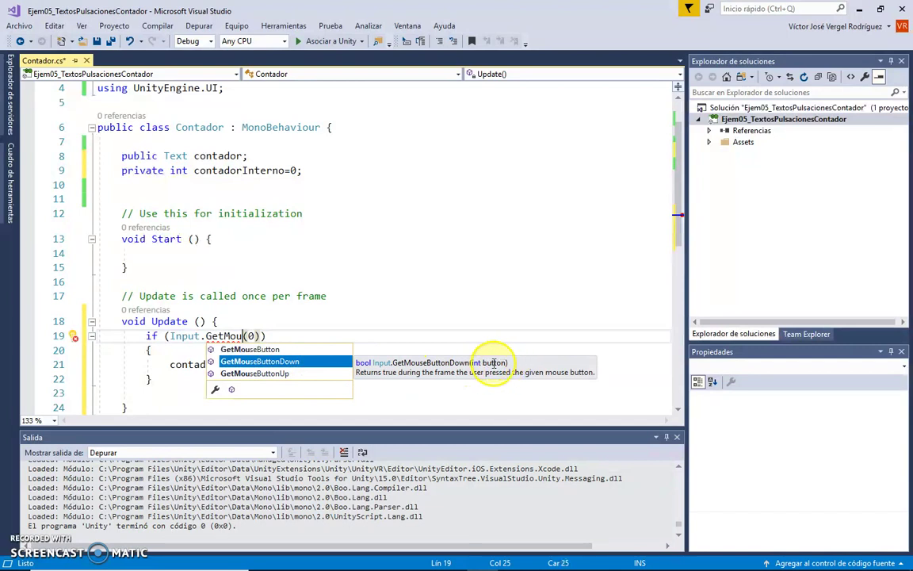
click(493, 363)
click(238, 336)
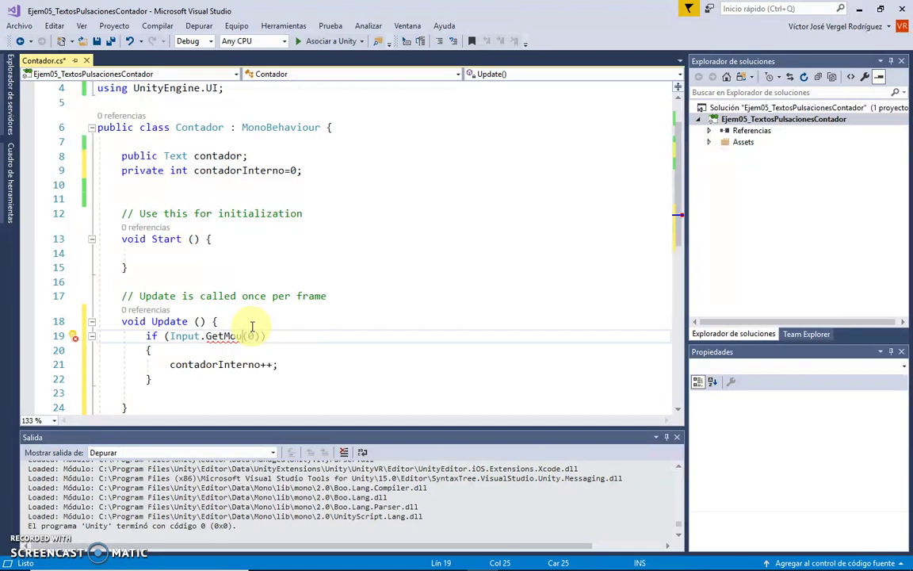
key(ctrl+space)
key(Down)
key(Tab)
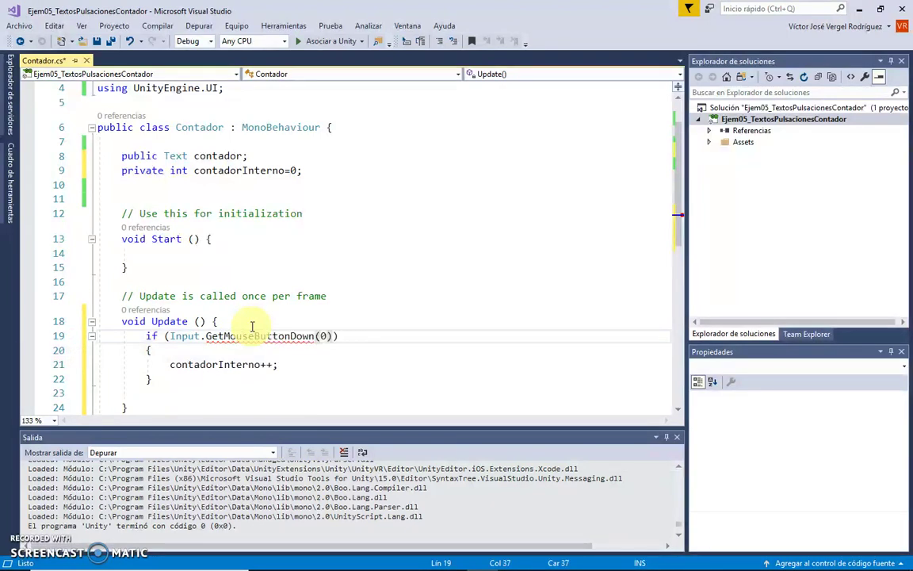
key(Right)
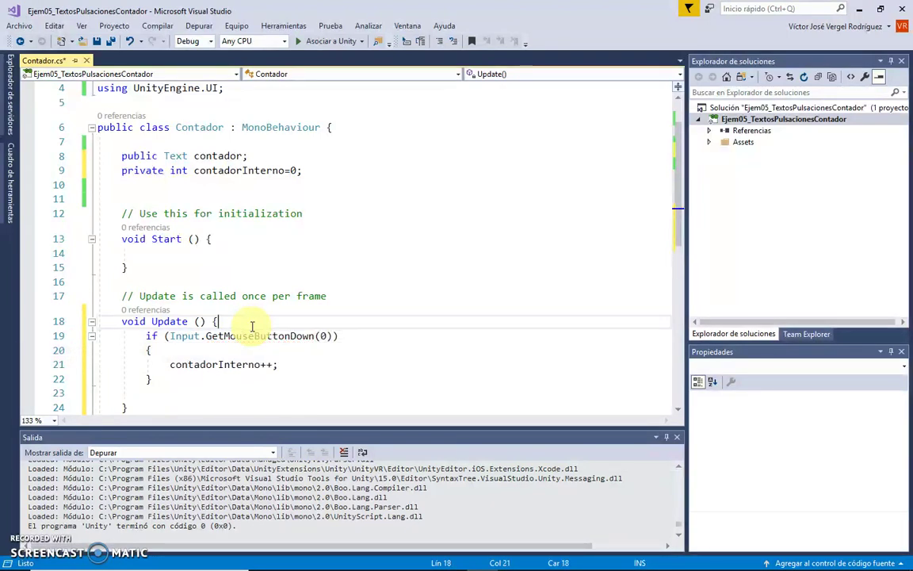
Add a 'Botones del ratón:' comment line above the if statement.
key(ctrl+Return)
text(*)
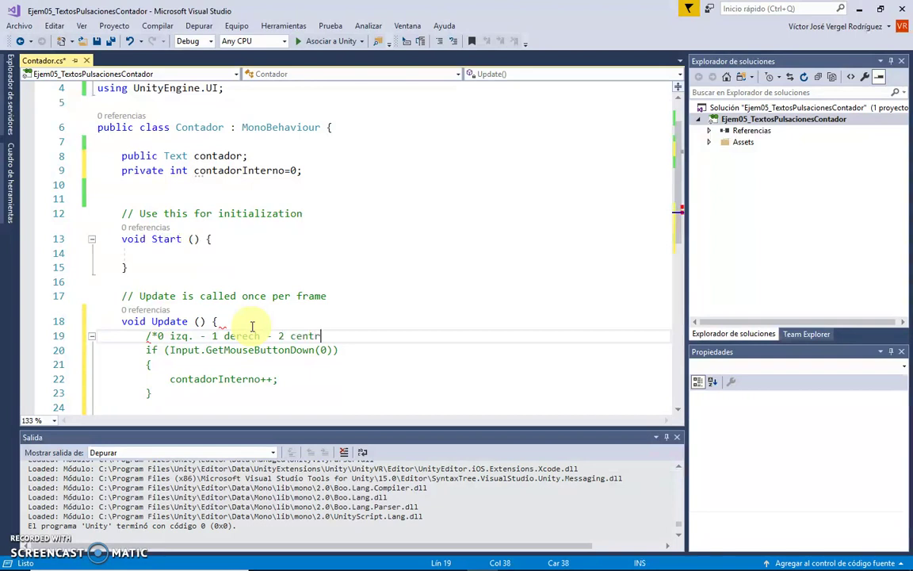
text(/)
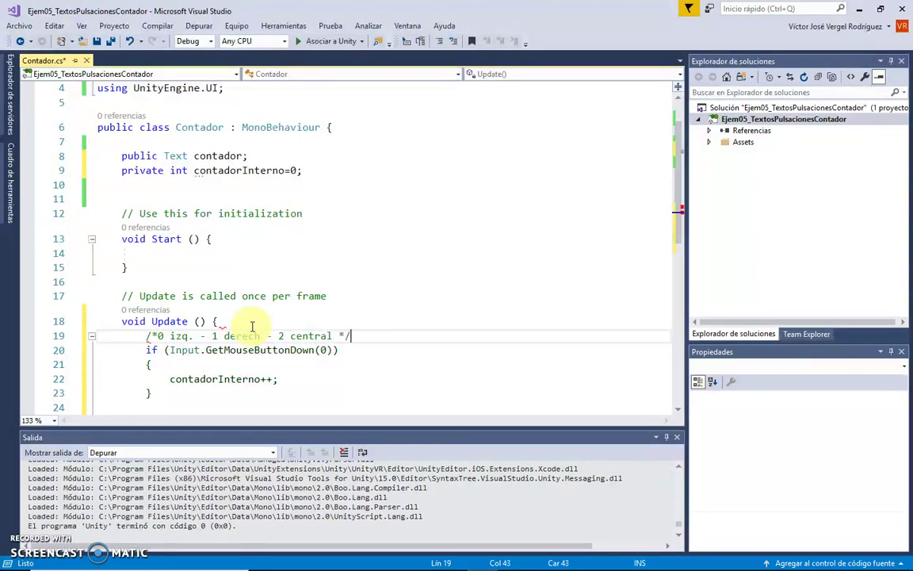
key(ctrl+Left)
key(ctrl+Left)
key(ctrl+Left)
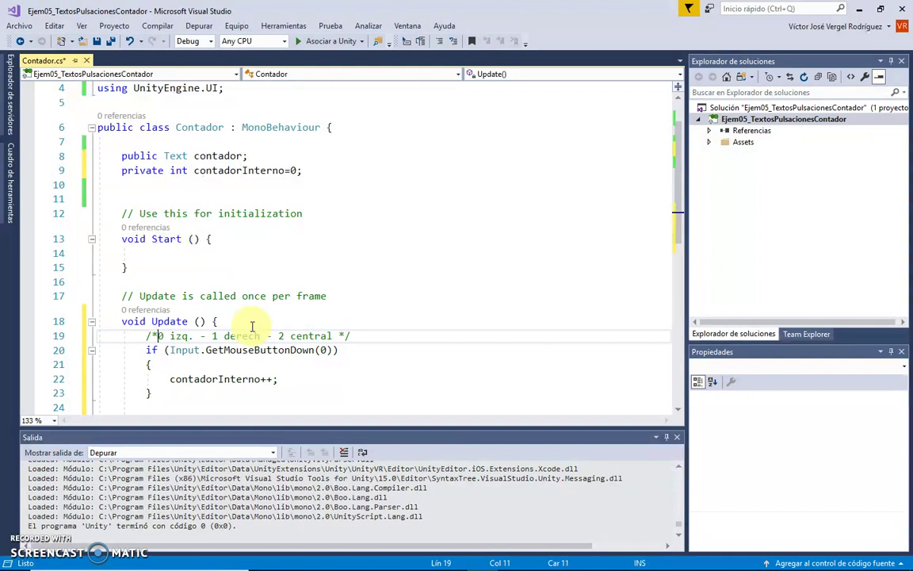
text(Botones del ratón:)
key(Down)
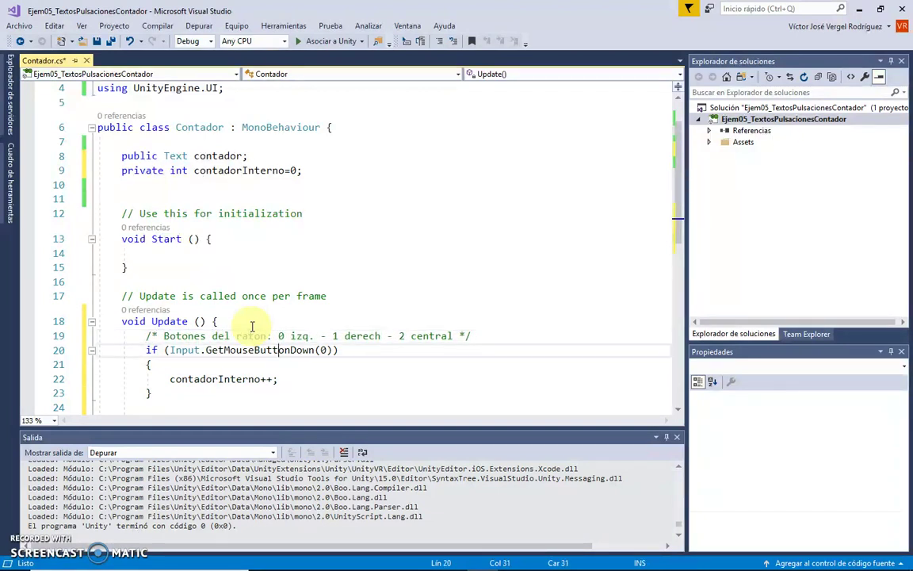
Add a line below the increment assigning contadorInterno to contador.text.
key(Down)
key(Down)
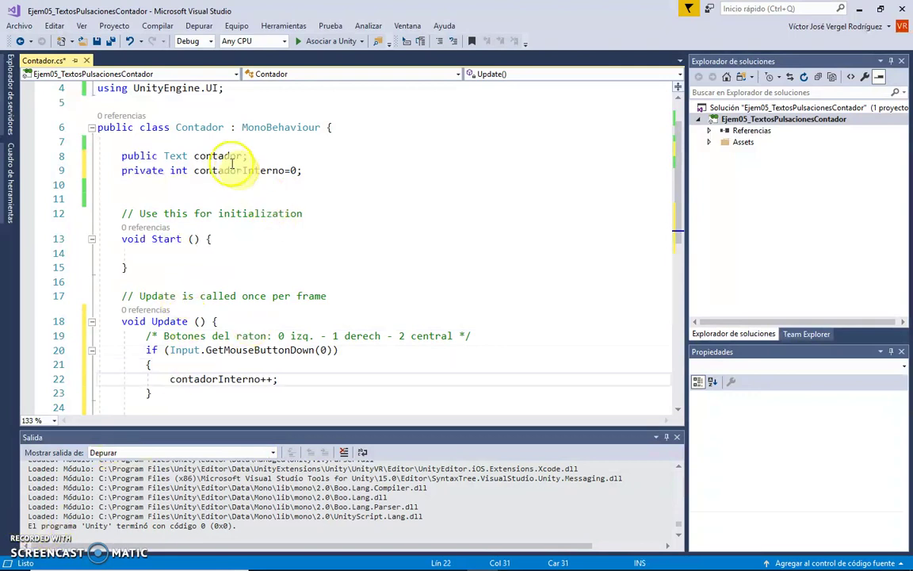
double_click(219, 156)
scroll(339, 373, down, 1)
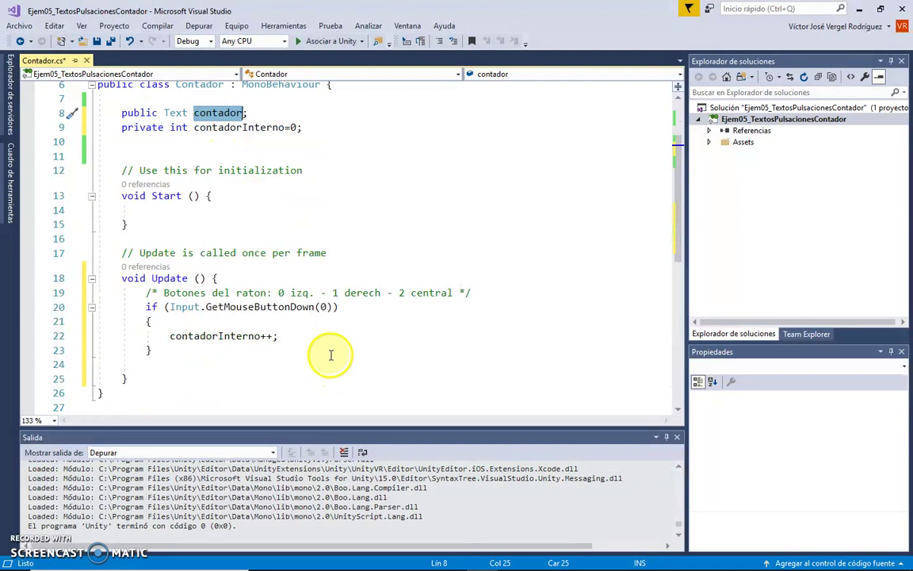
click(283, 336)
key(Return)
text(ontador)
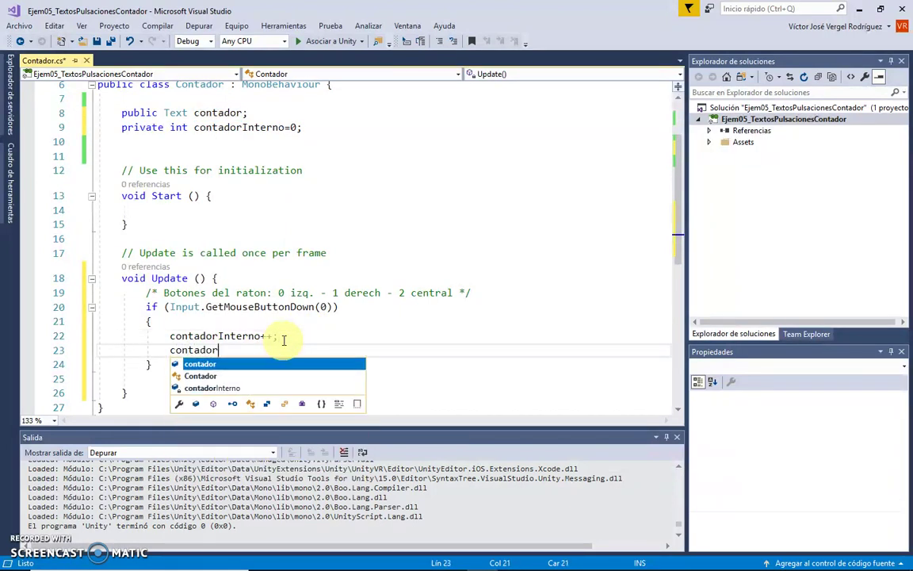
text(.text)
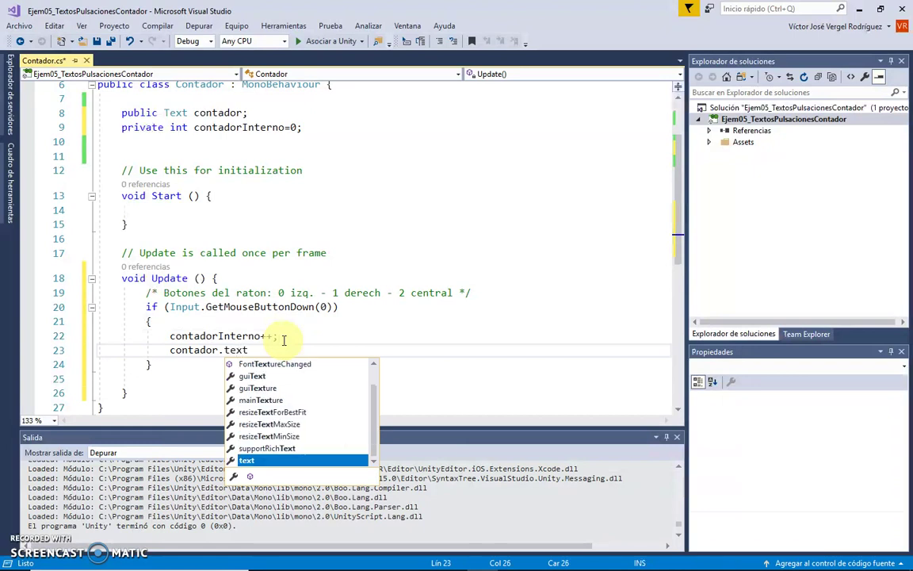
key(Escape)
text(=cont)
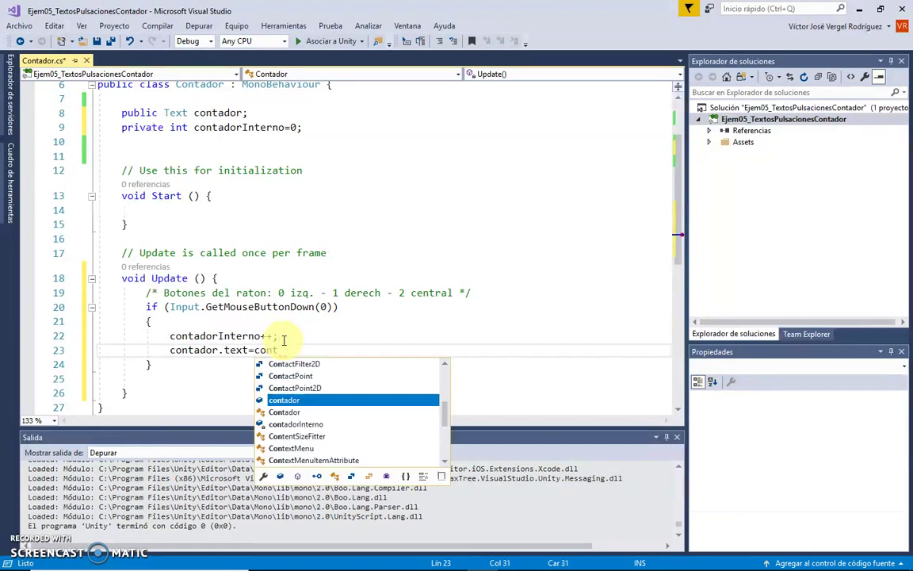
text(adorI)
key(Tab)
text(;)
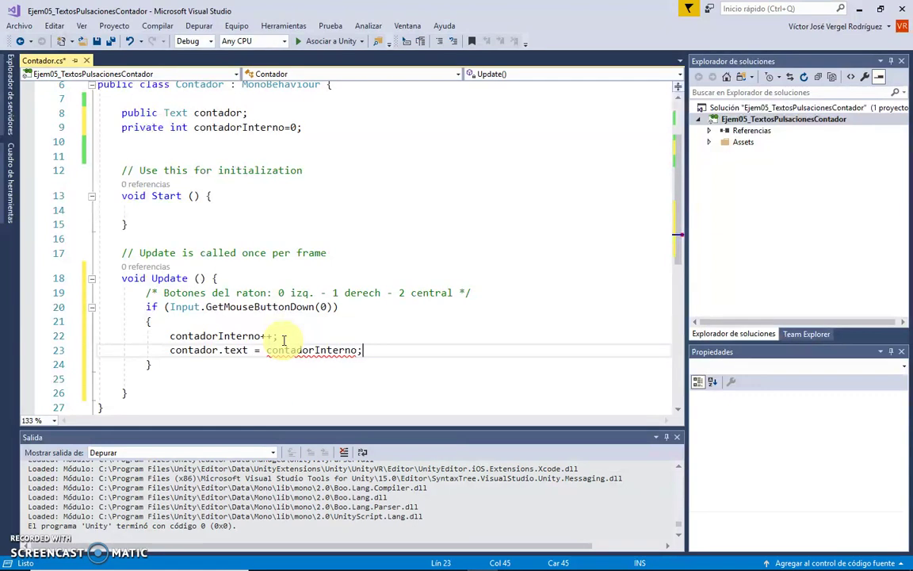
key(Left)
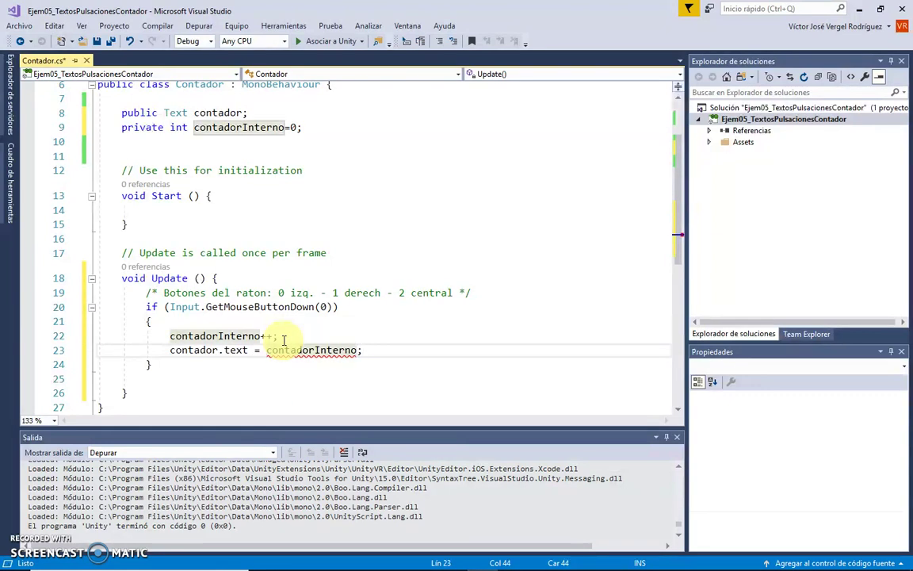
Append .ToString() to contadorInterno on line 23 using the IntelliSense suggestion.
mouse_move(225, 330)
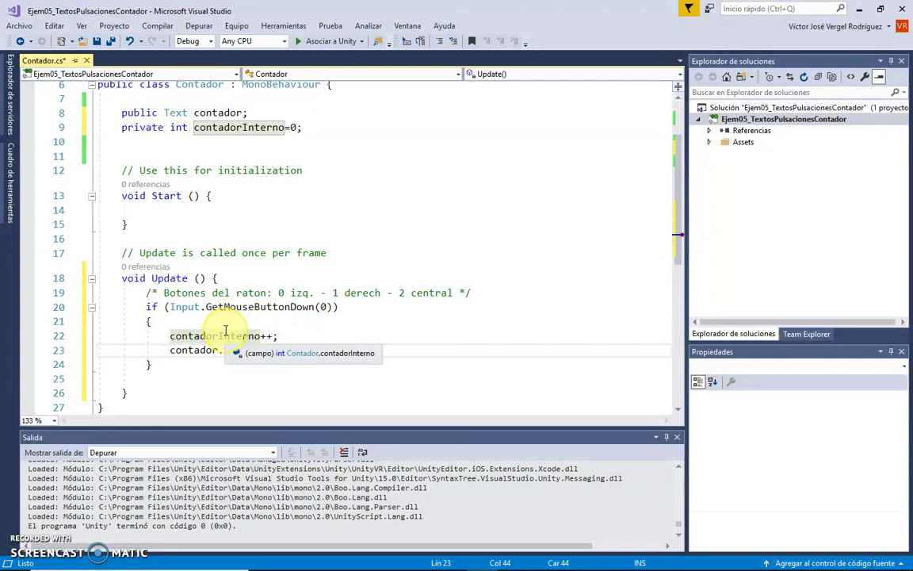
double_click(179, 127)
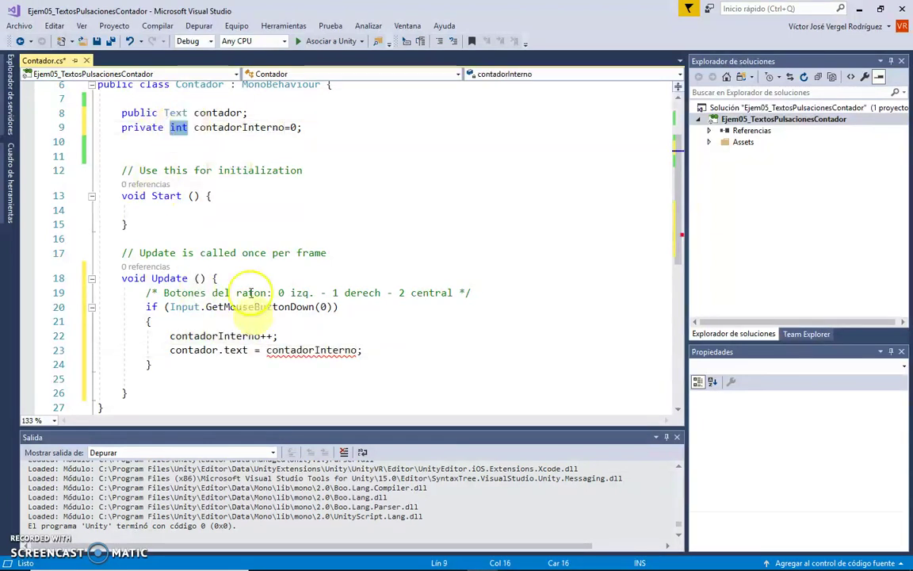
double_click(237, 350)
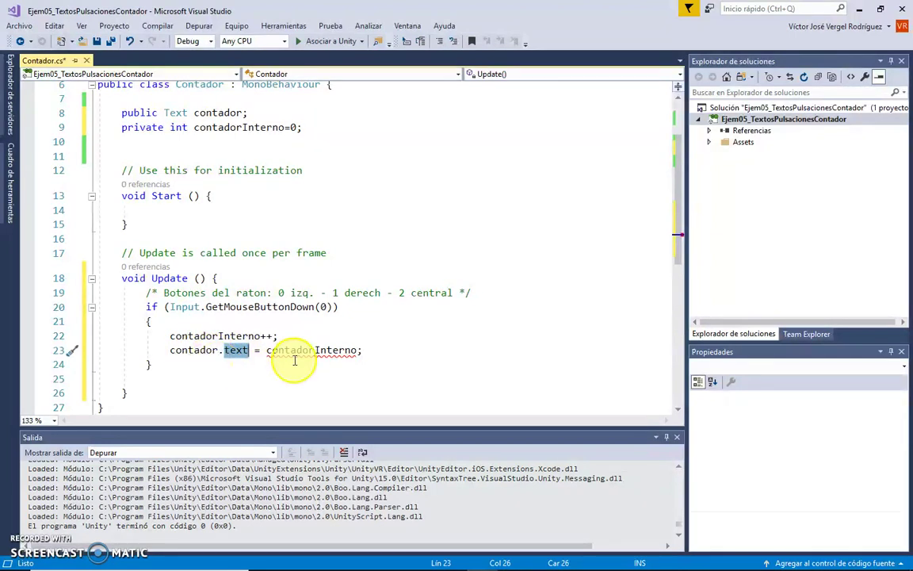
click(357, 350)
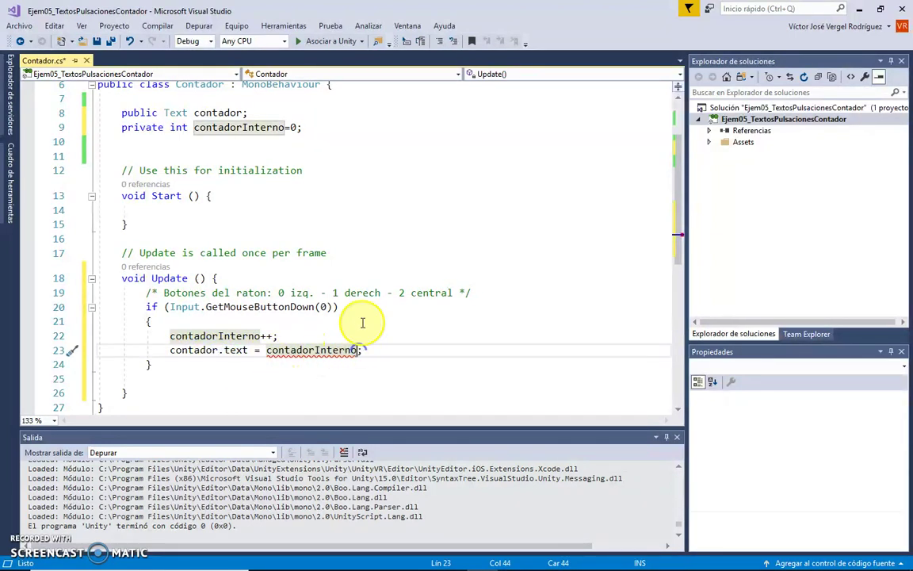
text(.To)
key(Tab)
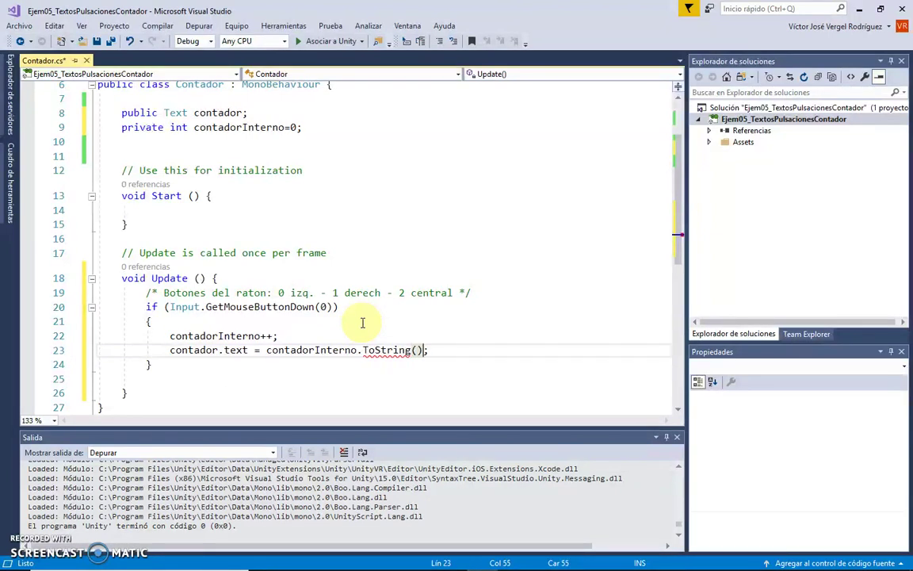
double_click(310, 350)
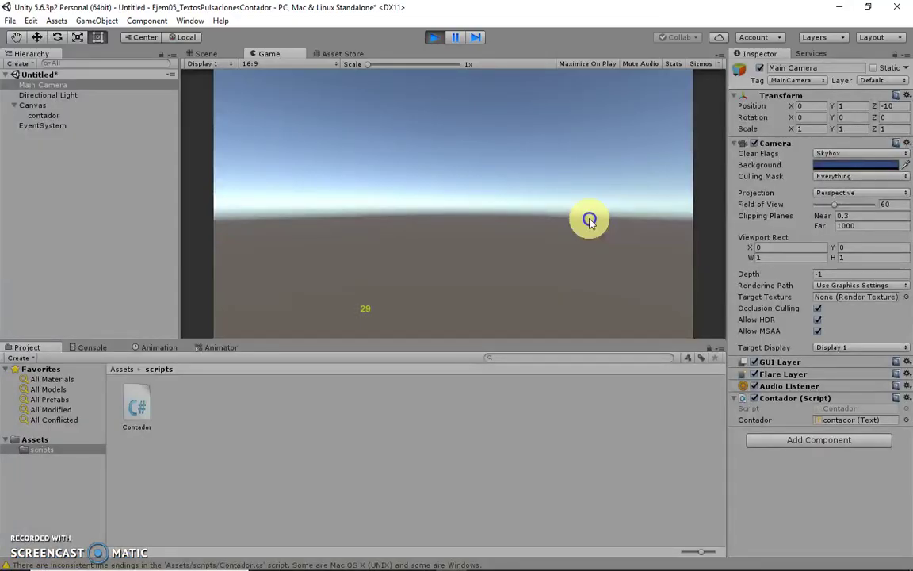
Click repeatedly in the Game view to raise the yellow counter.
click(587, 220)
click(400, 218)
click(320, 218)
click(408, 238)
click(412, 198)
click(398, 208)
click(522, 228)
click(445, 218)
click(480, 212)
click(479, 211)
click(365, 202)
click(465, 199)
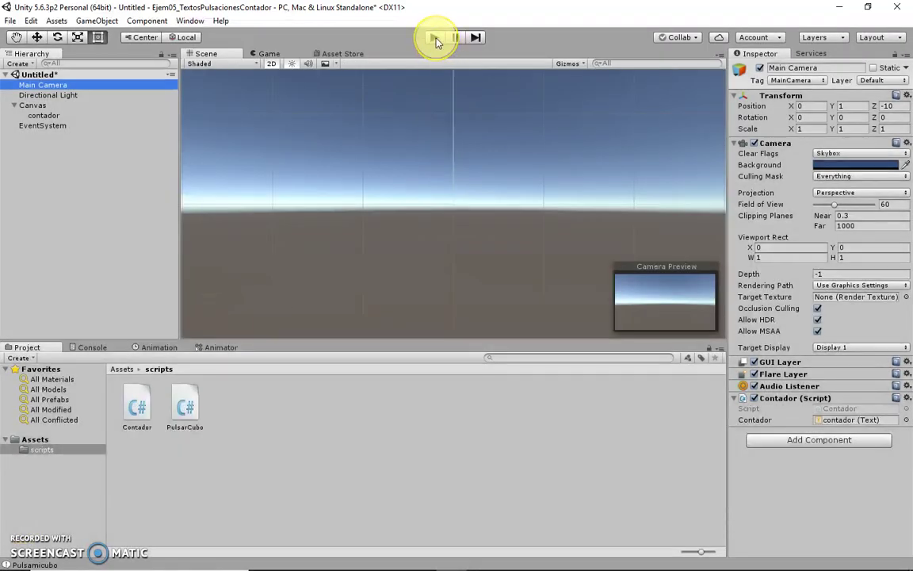
Start the game again and keep clicking to watch the counter climb.
click(435, 40)
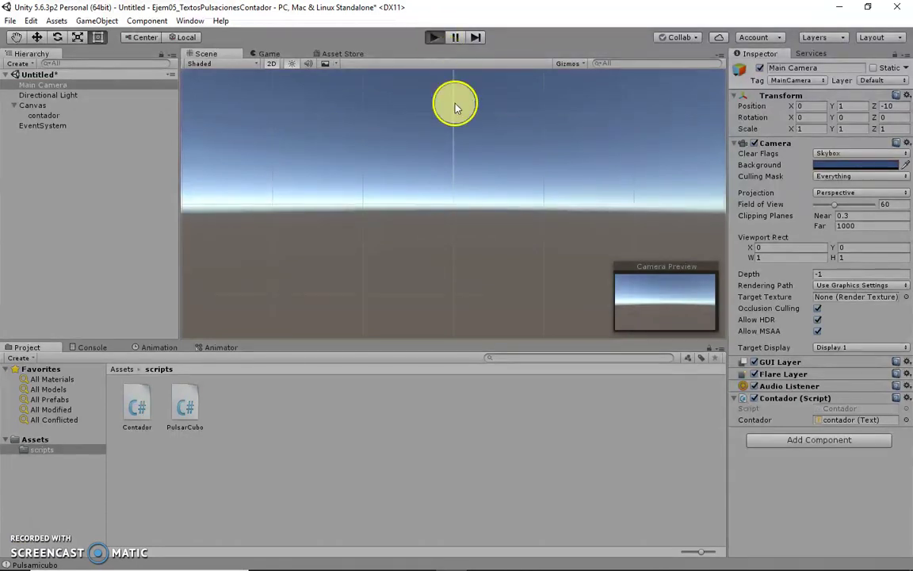
click(455, 213)
click(530, 223)
click(320, 211)
click(571, 245)
click(385, 228)
click(343, 158)
click(411, 149)
click(411, 148)
click(441, 121)
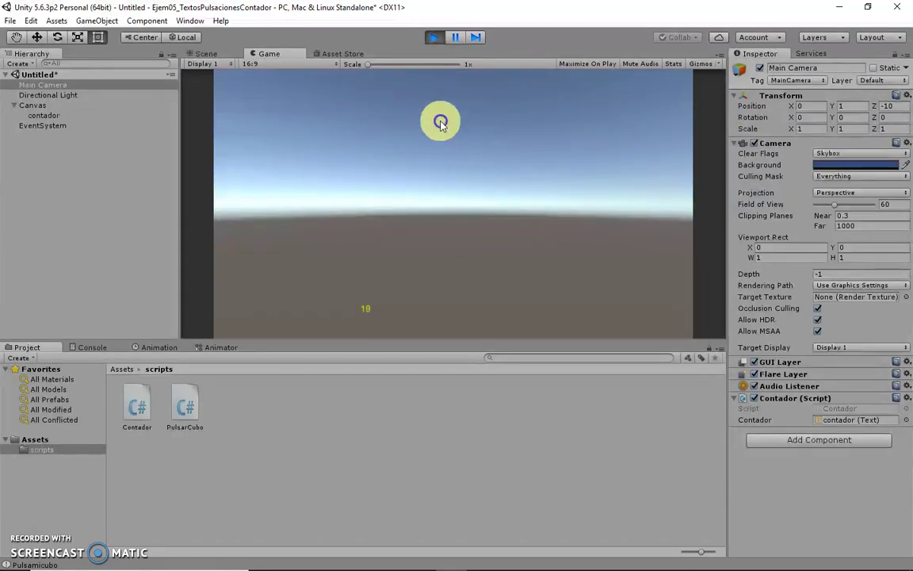
Stop the game, restart it briefly, and leave play mode.
click(435, 40)
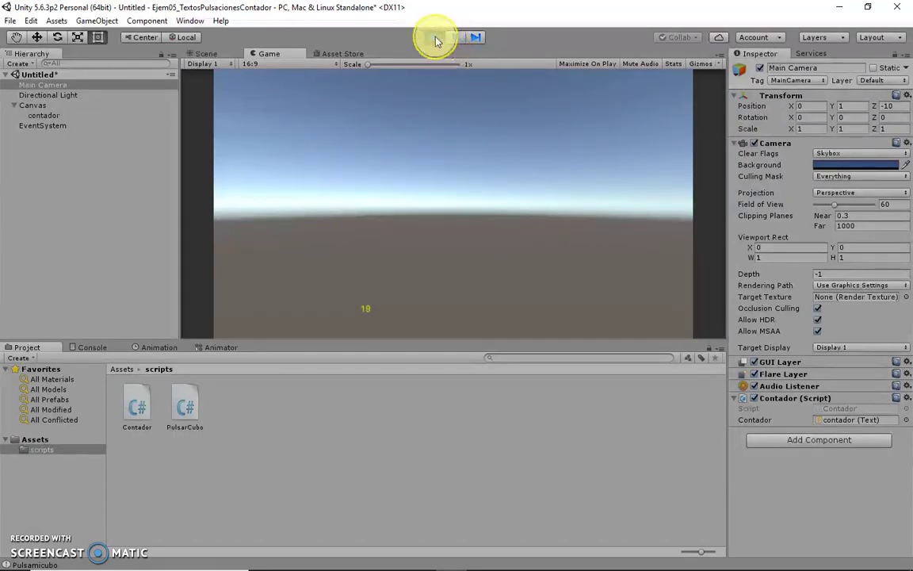
click(435, 40)
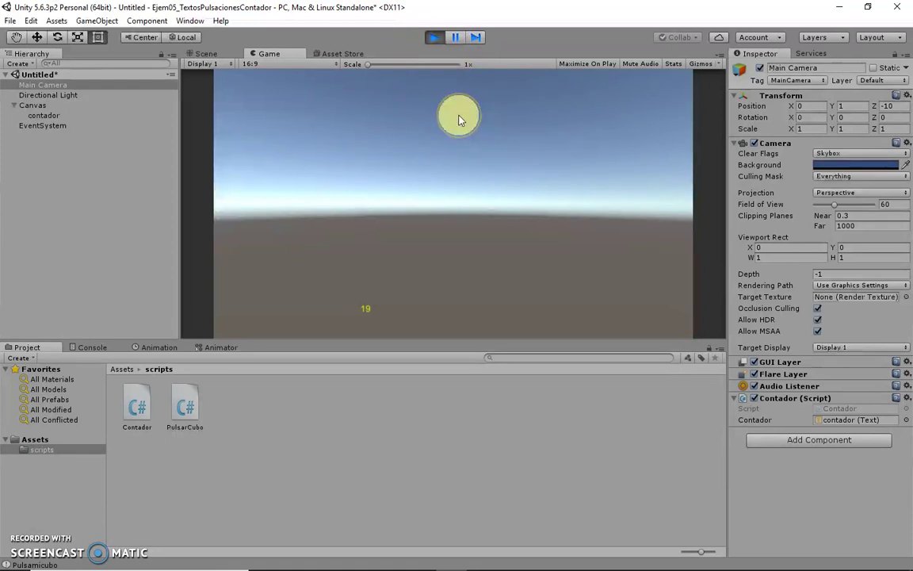
click(435, 40)
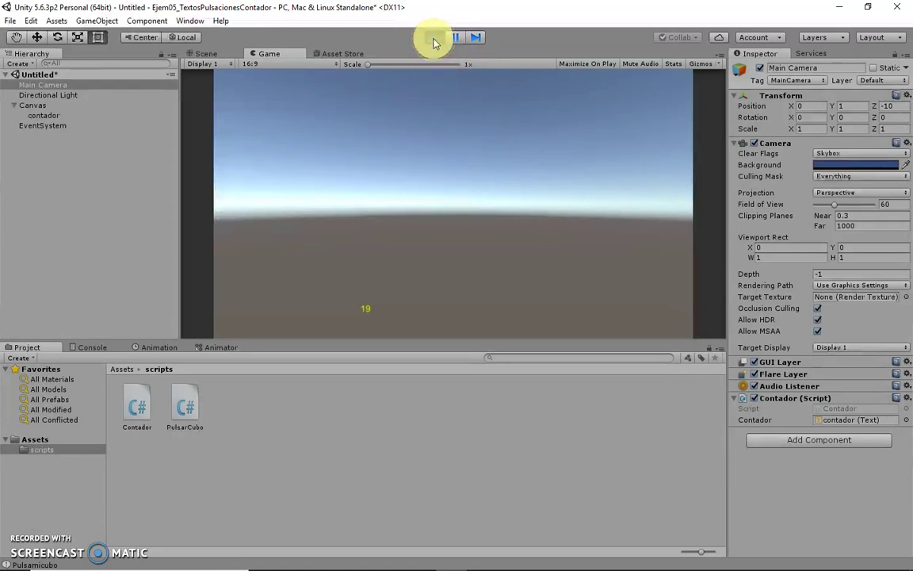
click(435, 39)
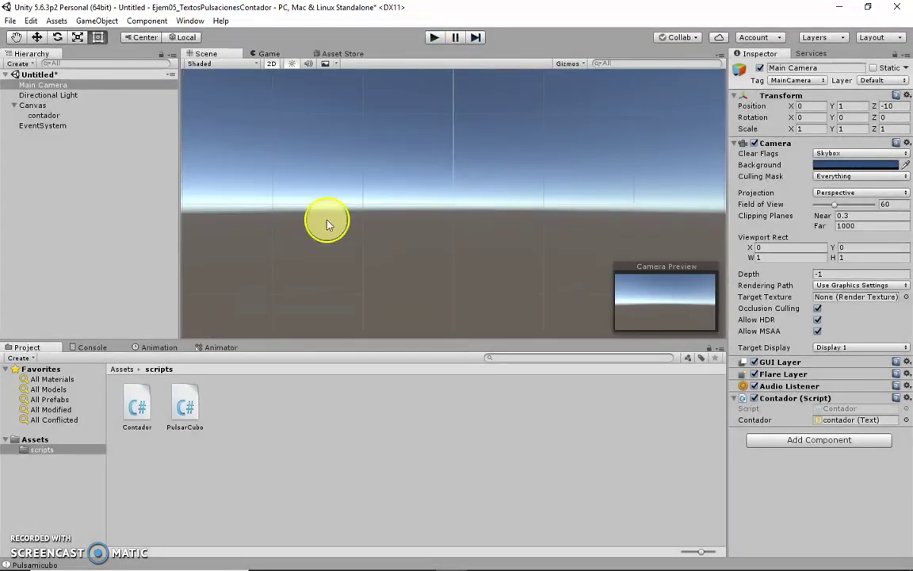
Add a 3D Object > Cube to the Hierarchy, replacing a first cube that was deleted.
right_click(44, 143)
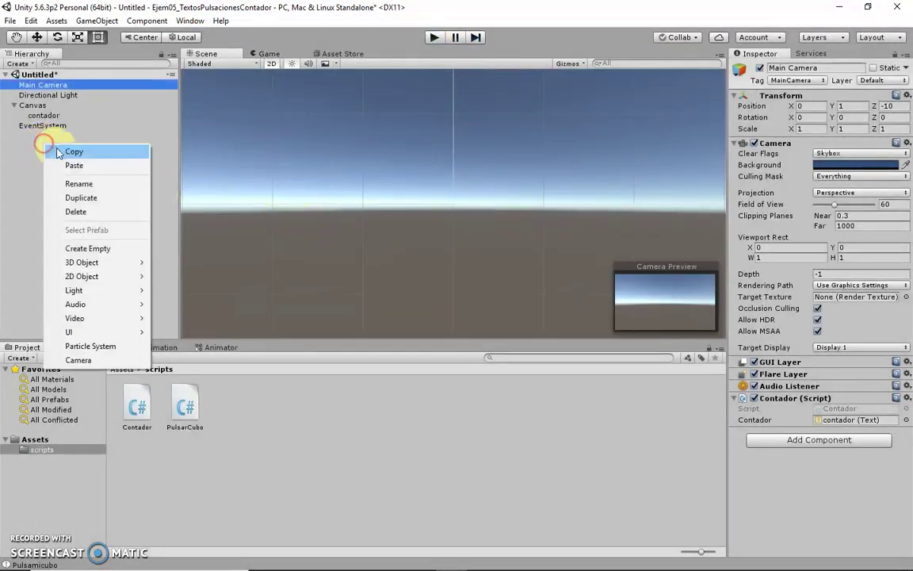
mouse_move(114, 262)
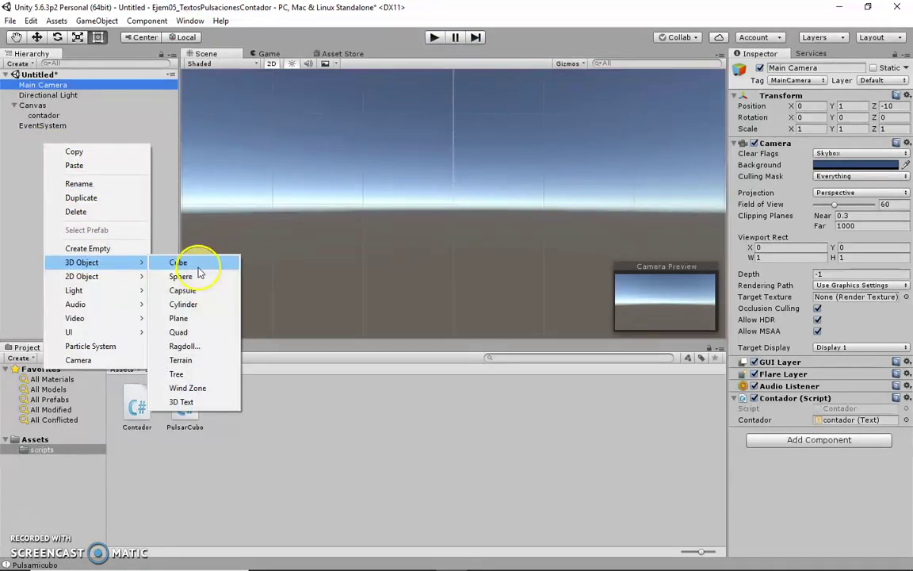
click(197, 263)
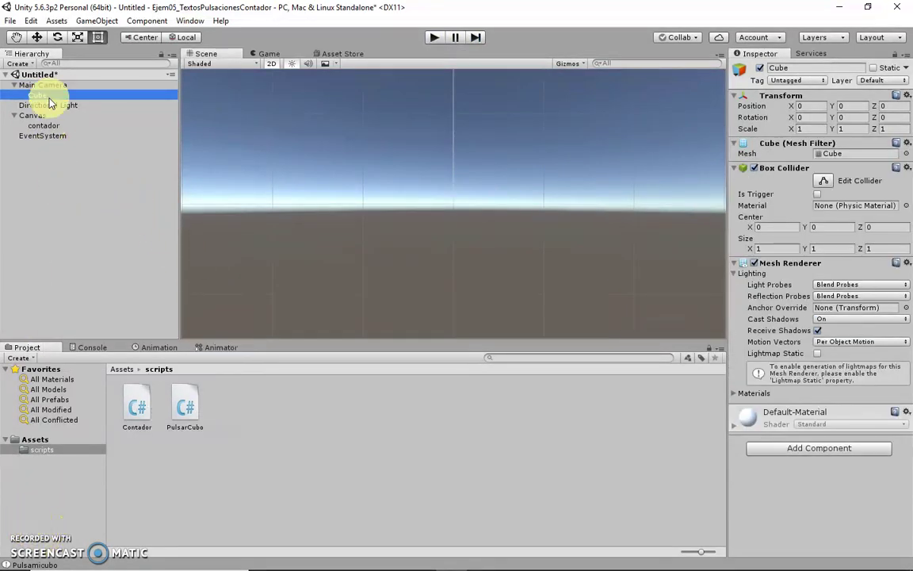
key(Delete)
right_click(41, 148)
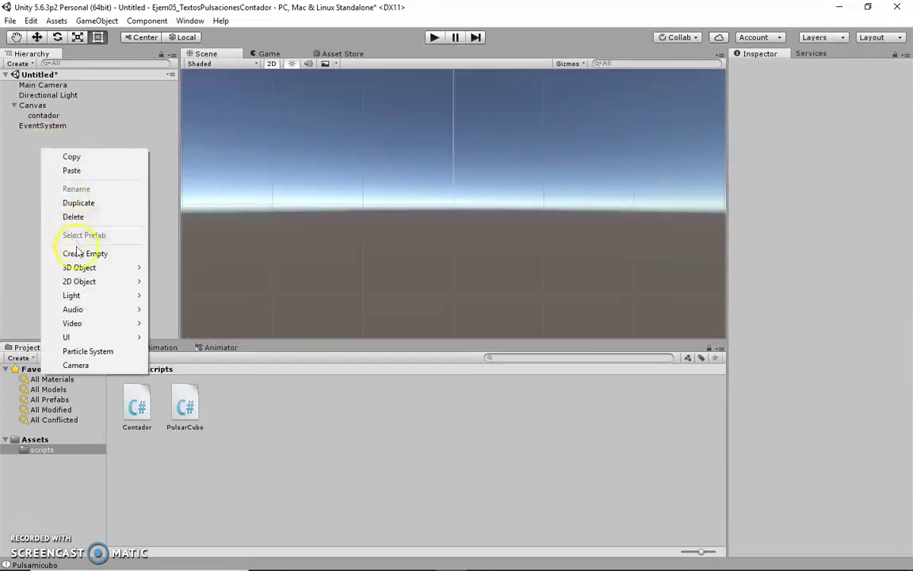
click(18, 157)
right_click(32, 168)
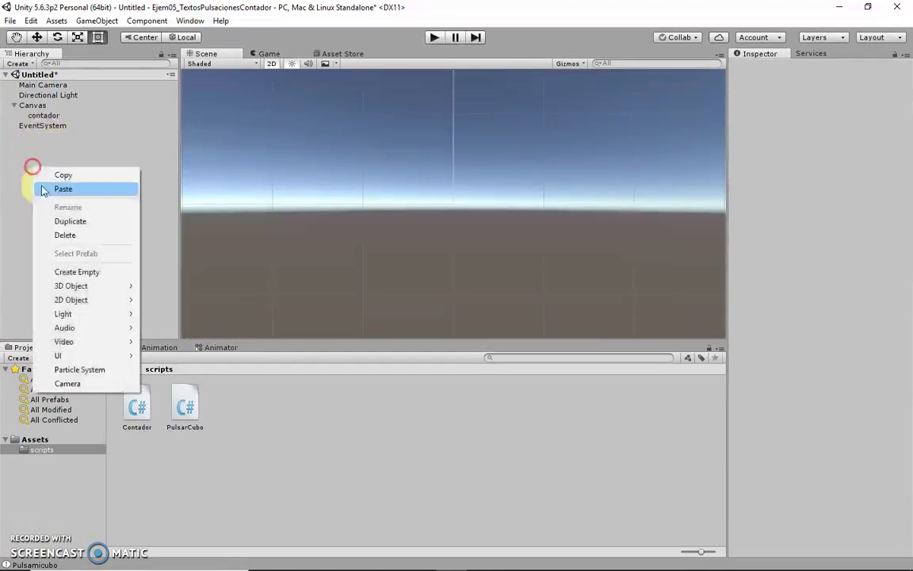
mouse_move(131, 286)
click(167, 285)
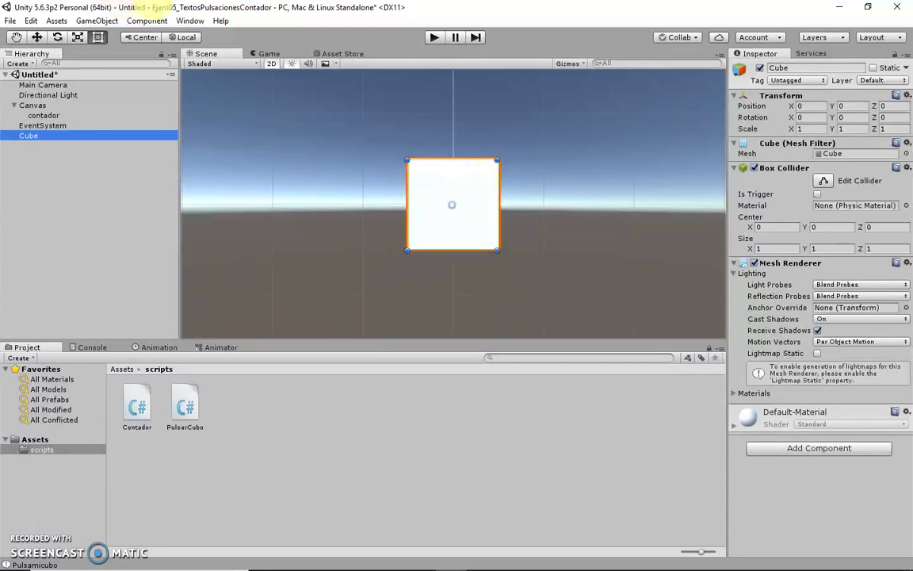
Rename the new Cube to MiCubo.
click(32, 140)
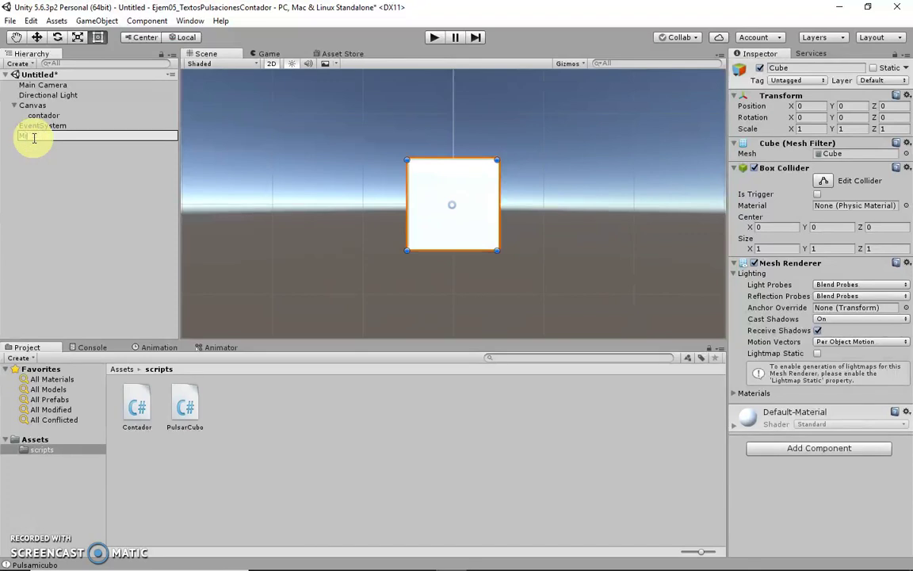
text(Cubo)
key(Return)
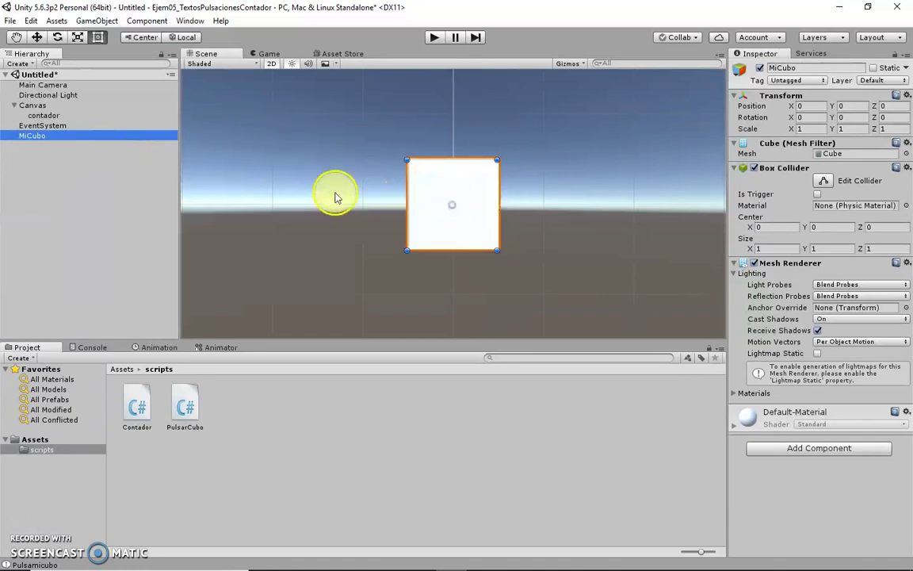
click(823, 81)
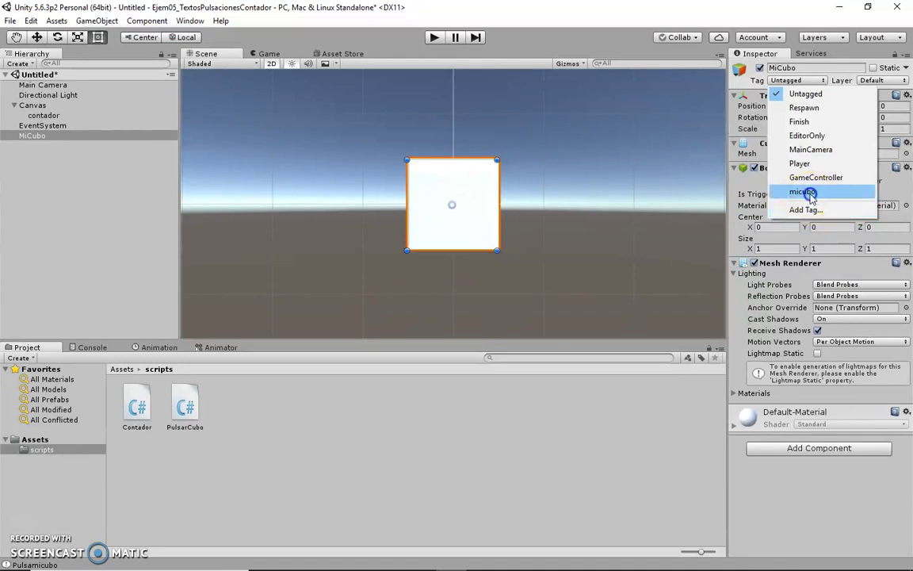
Tag MiCubo as micubo, then try deleting the micubo tag and hit an in-use error.
click(809, 192)
click(820, 80)
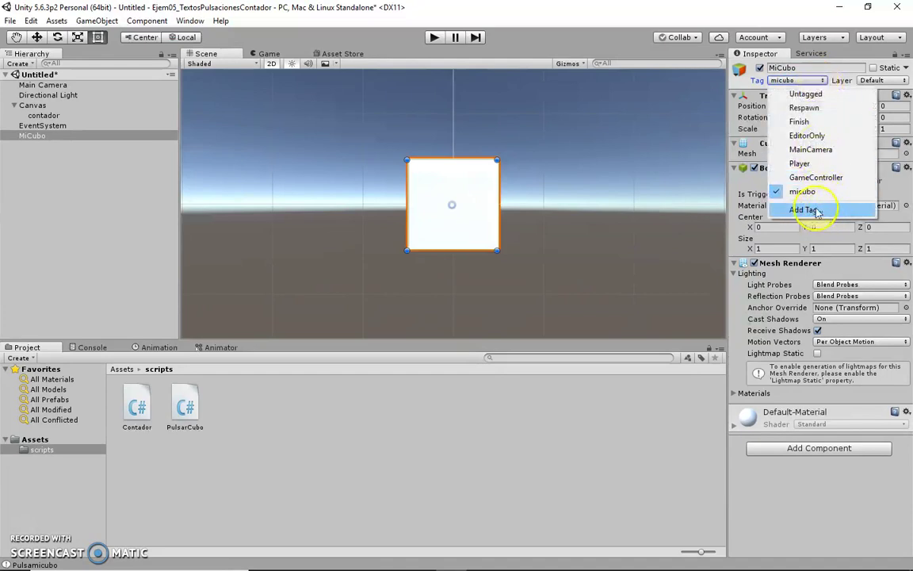
click(819, 211)
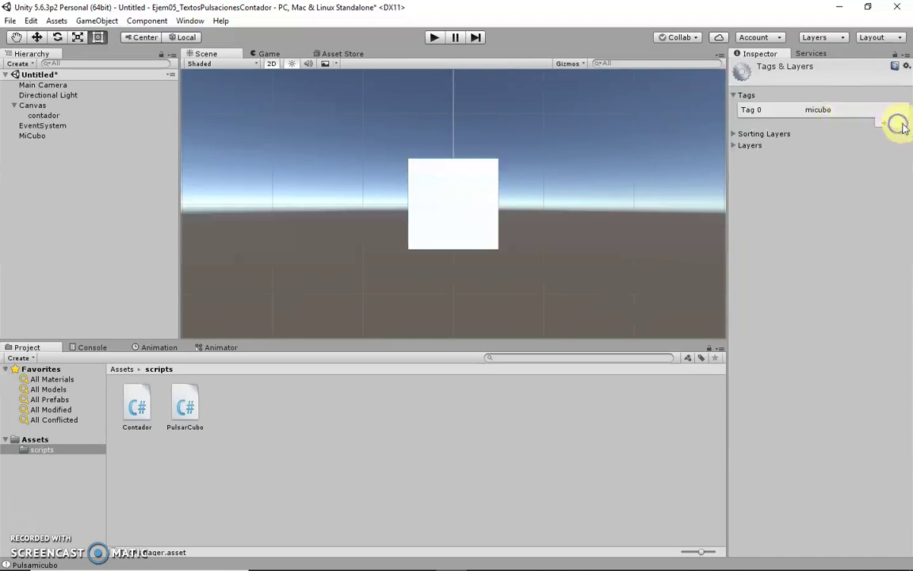
click(853, 112)
click(900, 125)
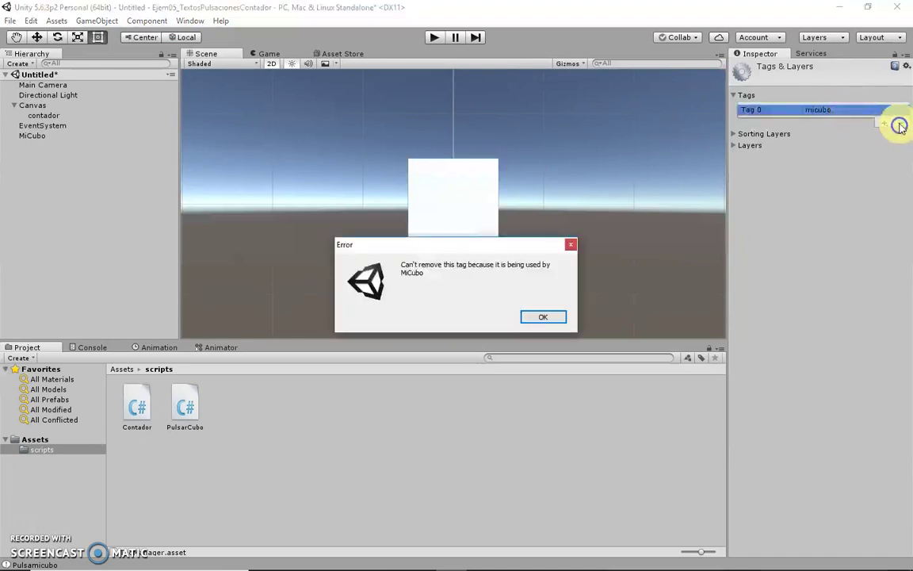
click(542, 317)
Create a new tag named elcubo; removing micubo still fails.
click(885, 123)
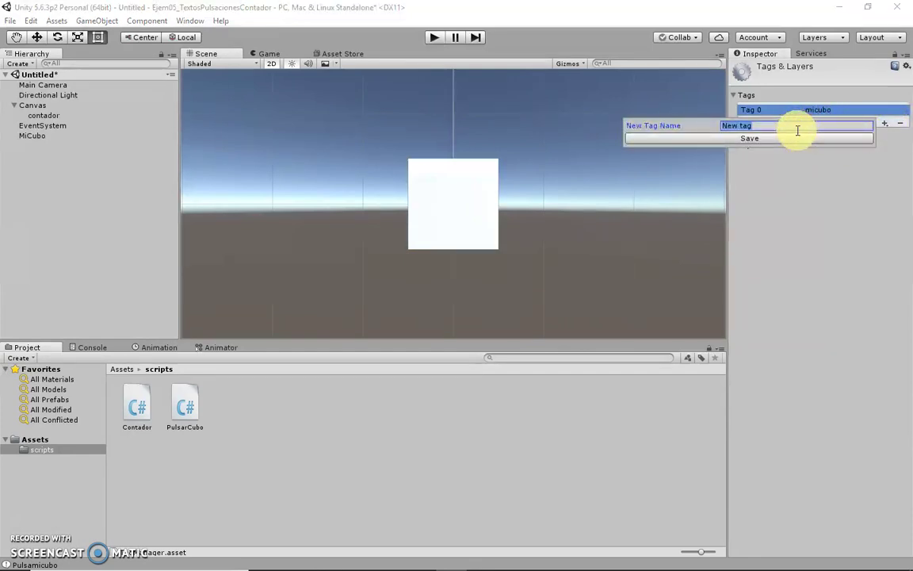
text(l)
text(o)
click(799, 137)
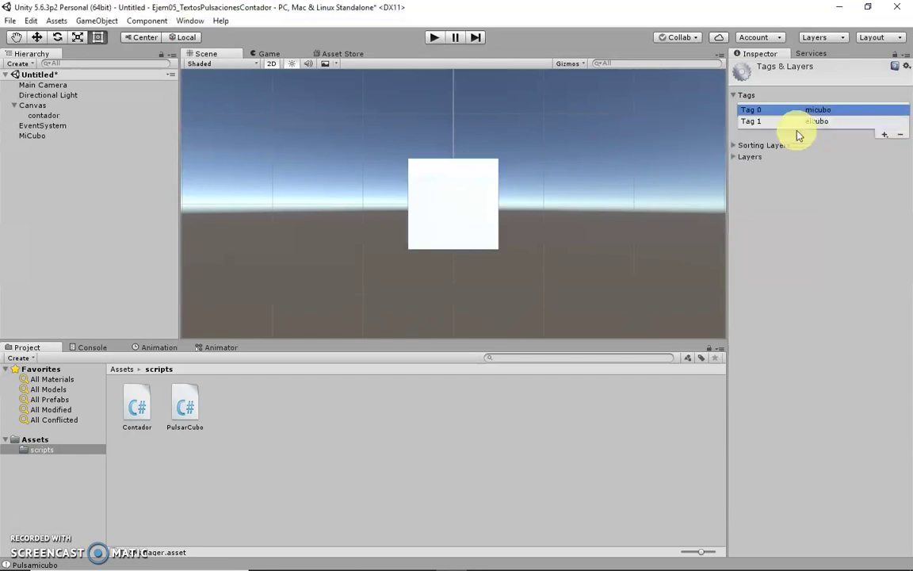
click(839, 112)
click(900, 134)
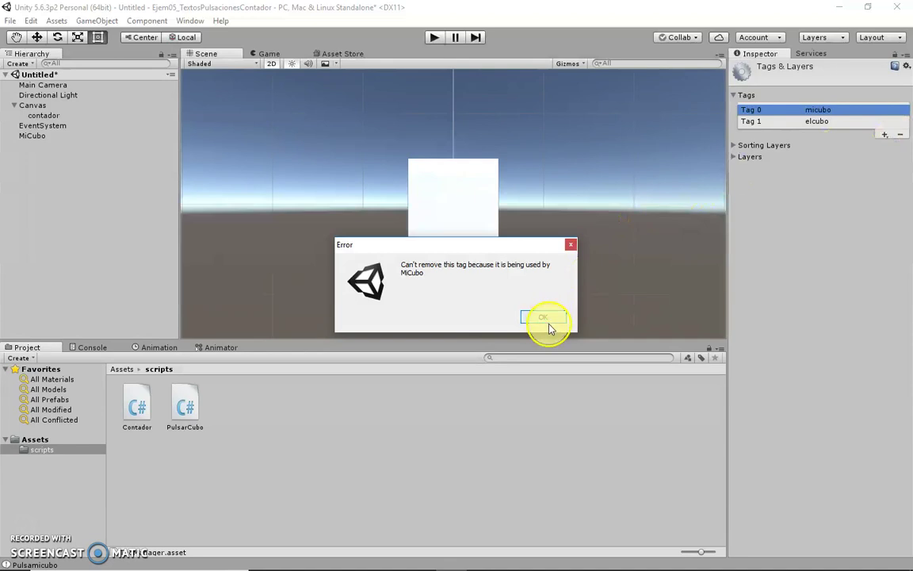
click(547, 318)
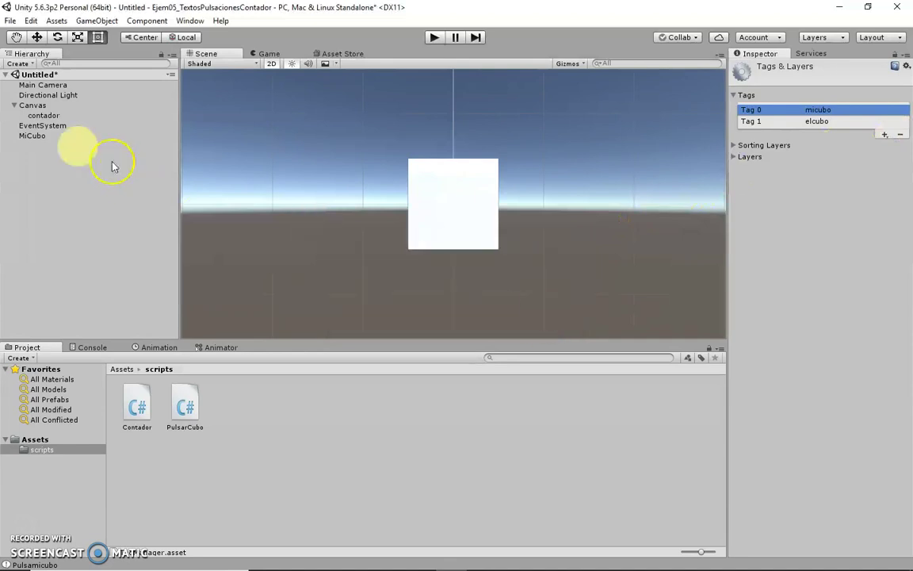
Change MiCubo's tag to elcubo.
click(24, 126)
click(32, 136)
click(785, 79)
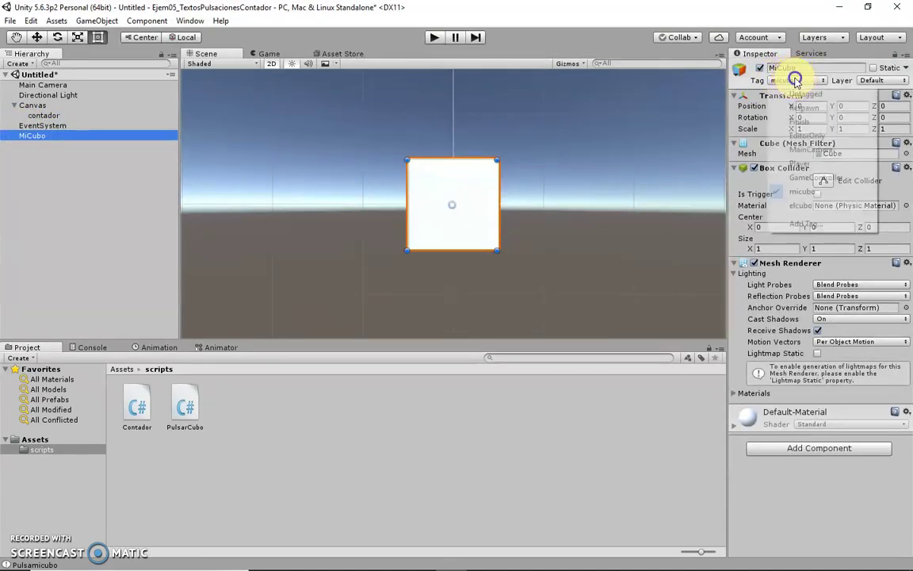
click(832, 208)
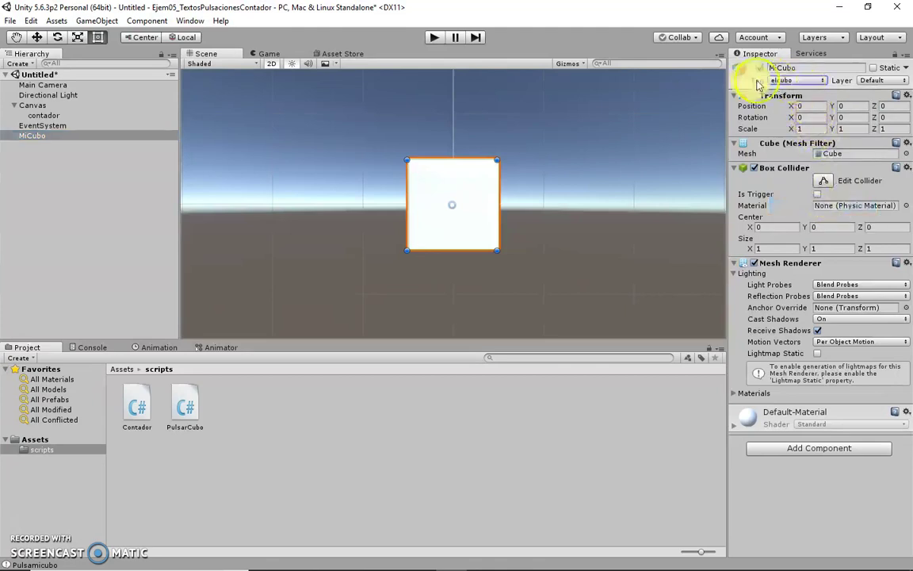
Remove the now-unused micubo tag from the project's tag list.
click(808, 79)
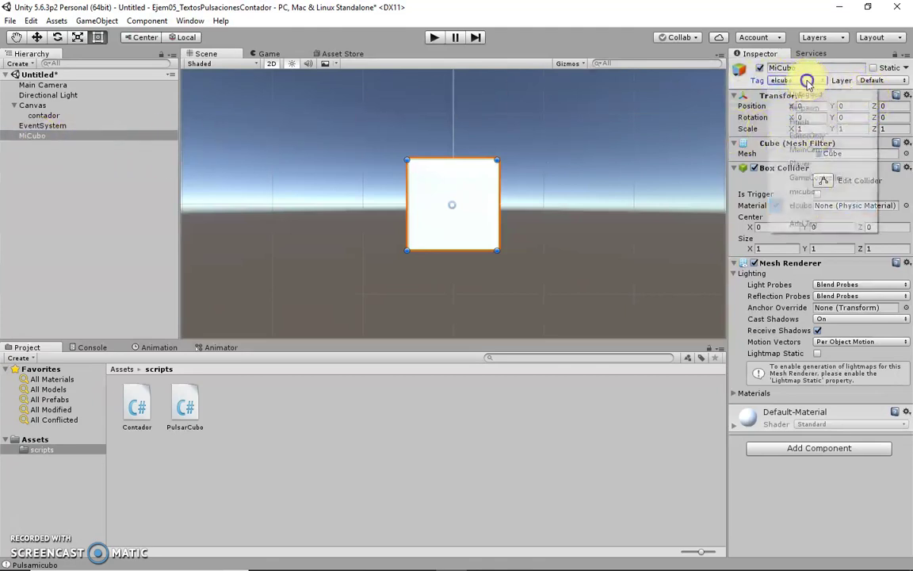
click(824, 224)
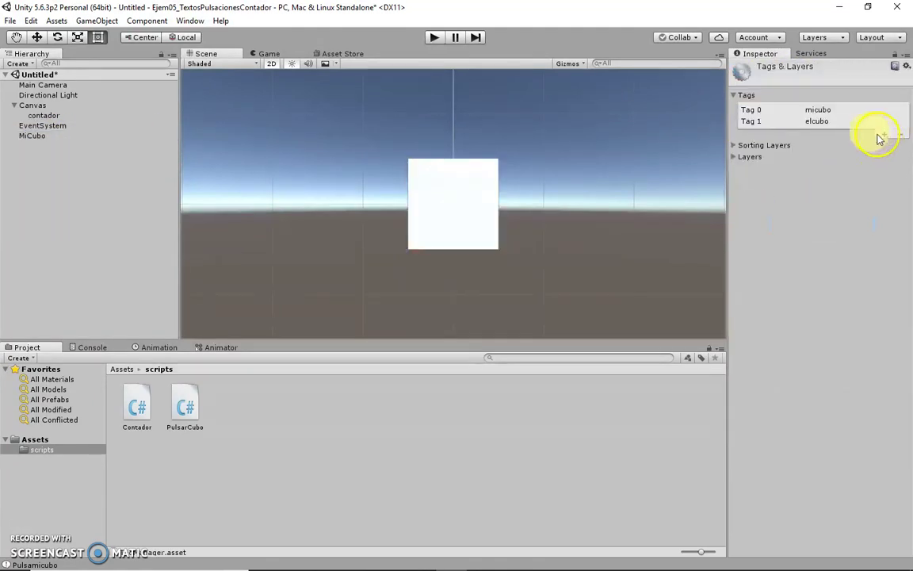
click(822, 111)
click(899, 136)
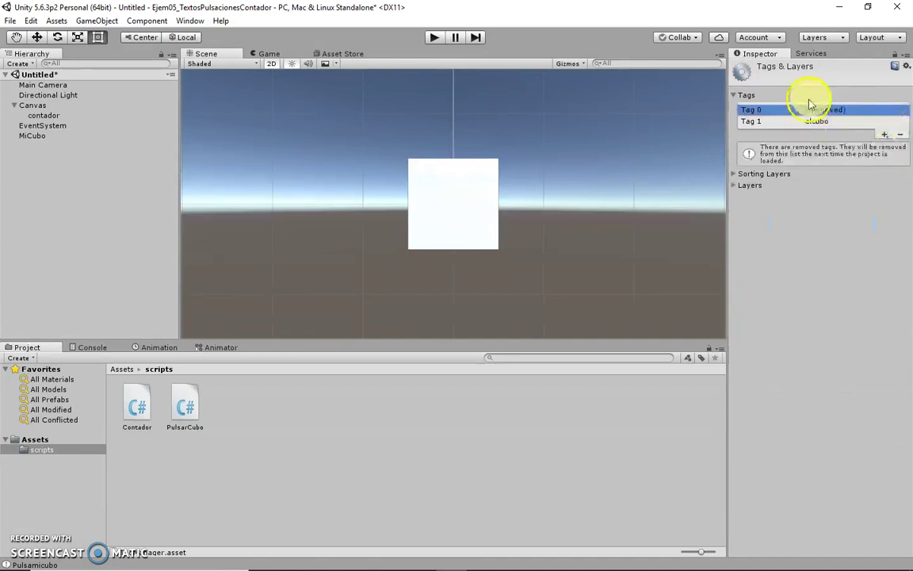
Select MiCubo in the Hierarchy to show its elcubo tag and components in the Inspector.
click(30, 136)
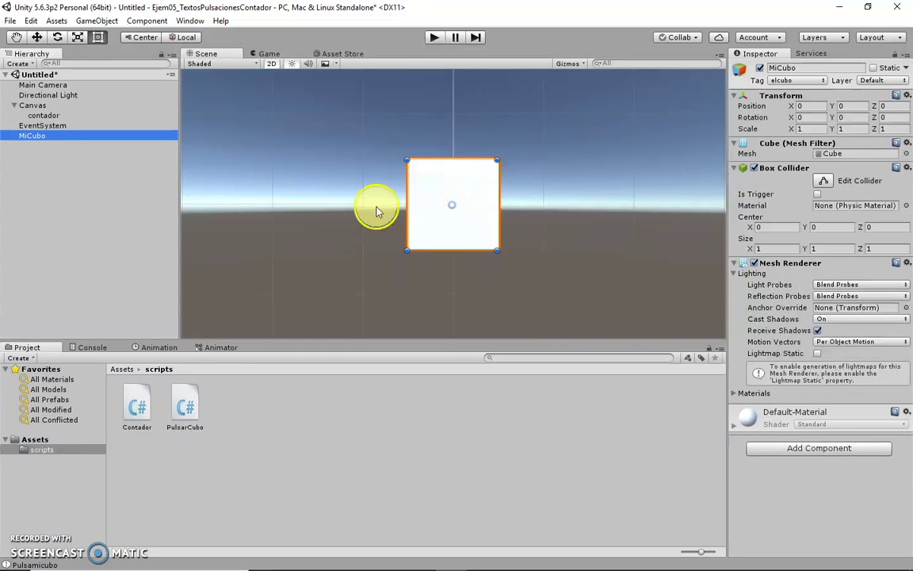
Attach the PulsarCubo script to the Main Camera, then call up its Open action.
click(188, 409)
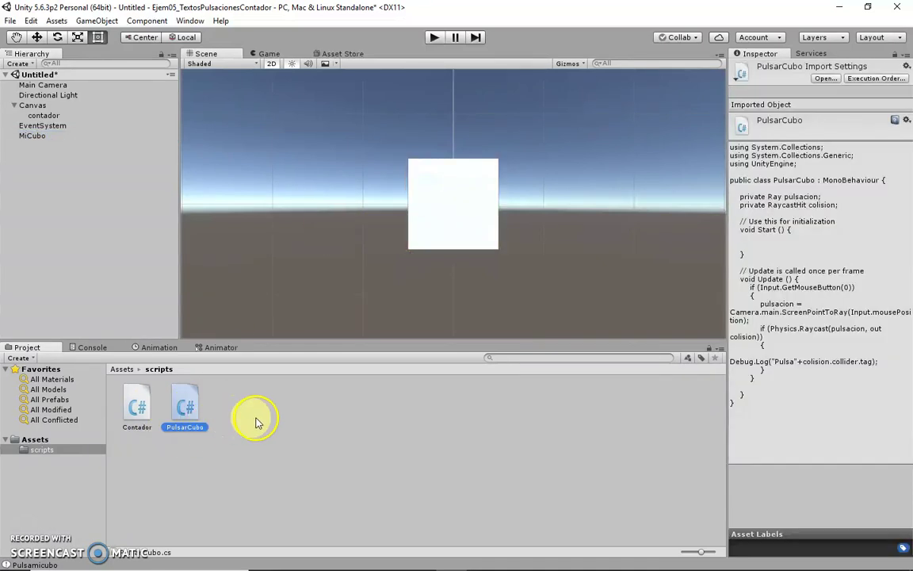
drag(198, 409, 45, 84)
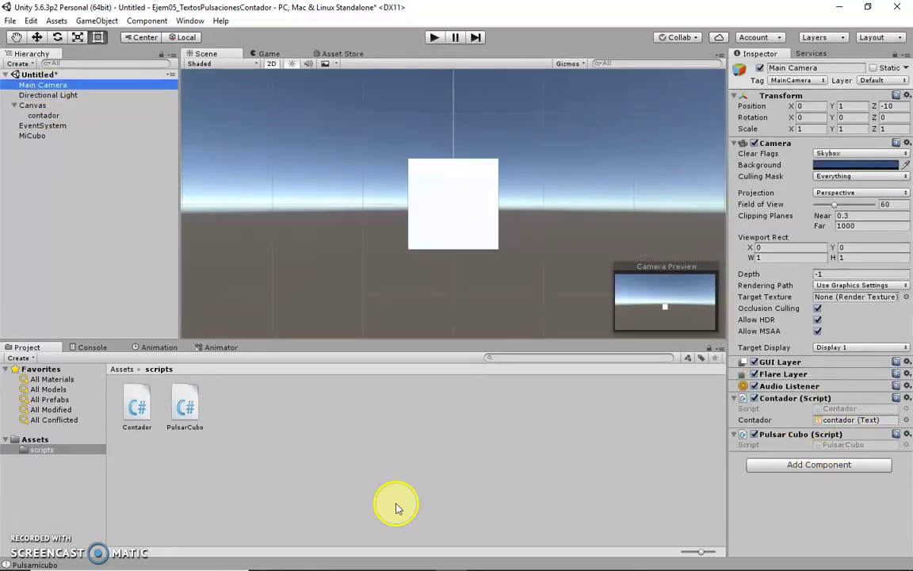
right_click(185, 407)
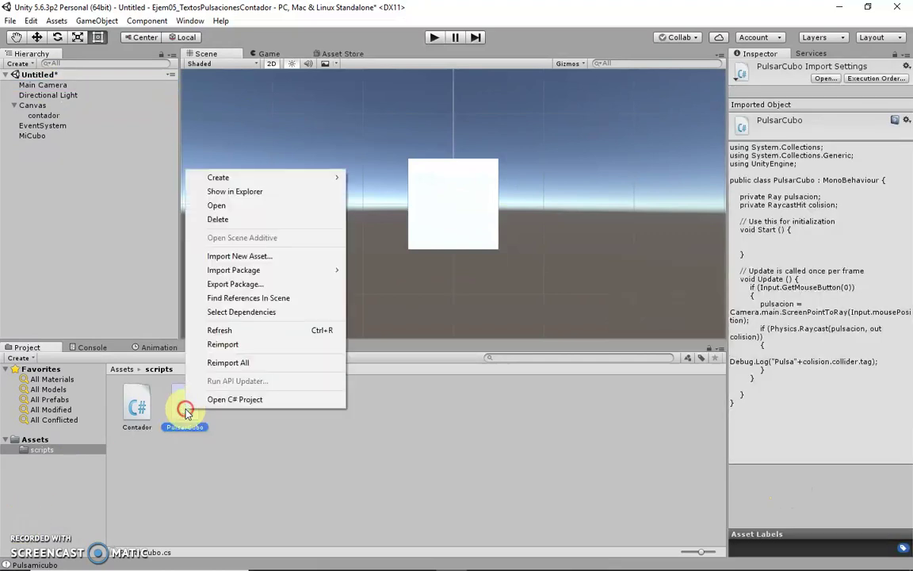
click(240, 204)
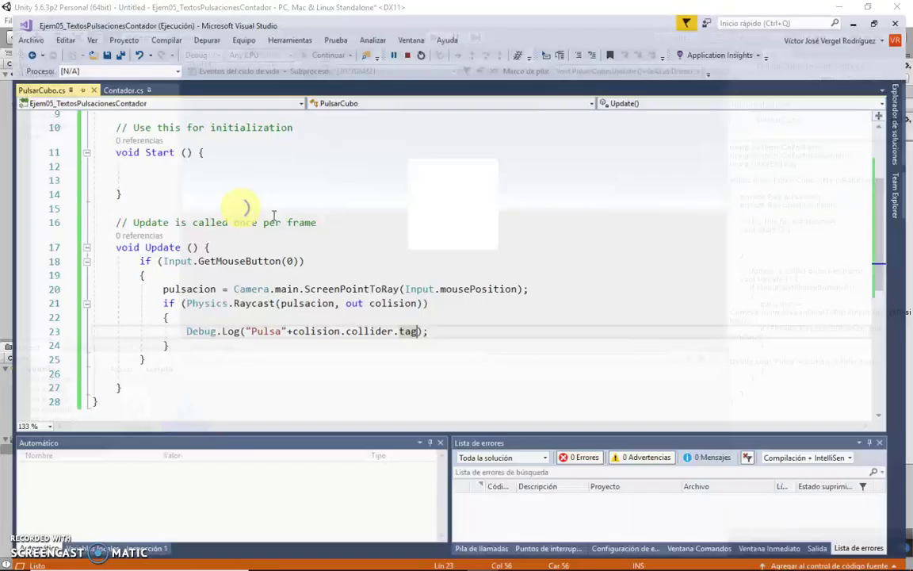
scroll(276, 165, up, 3)
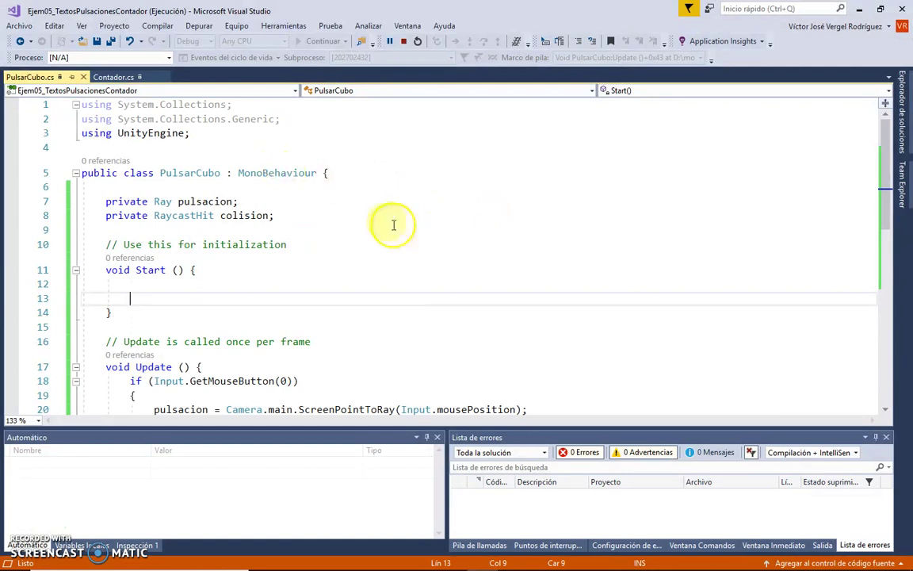
scroll(308, 226, down, 2)
scroll(307, 226, down, 1)
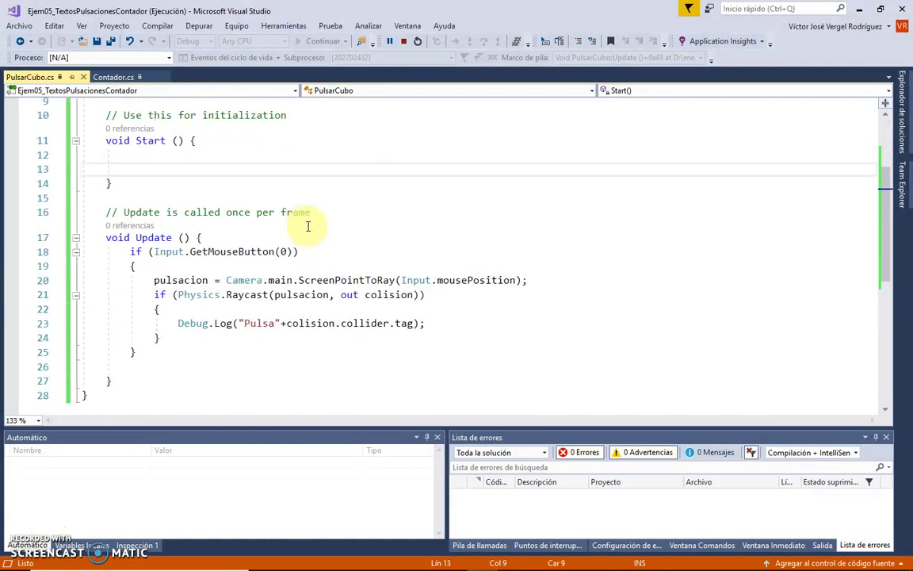
drag(130, 251, 282, 252)
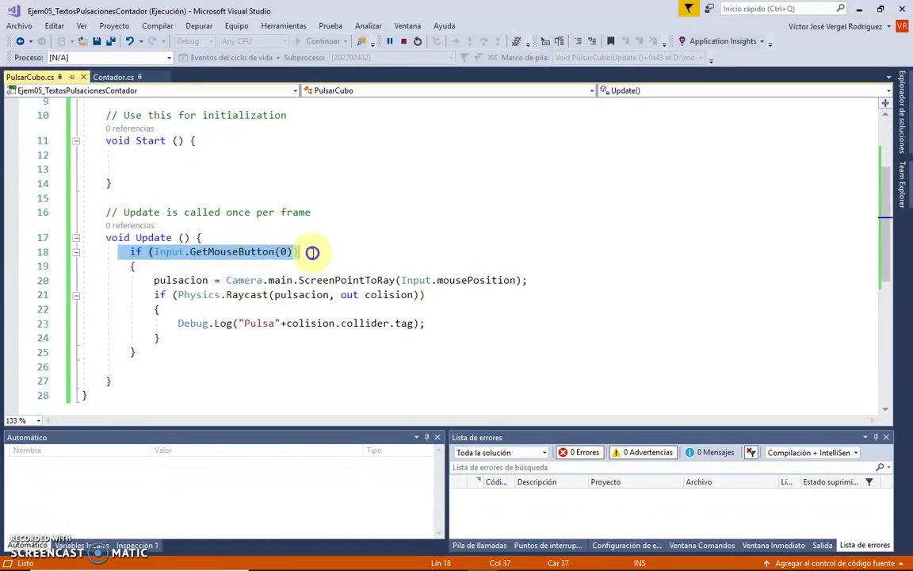
click(251, 252)
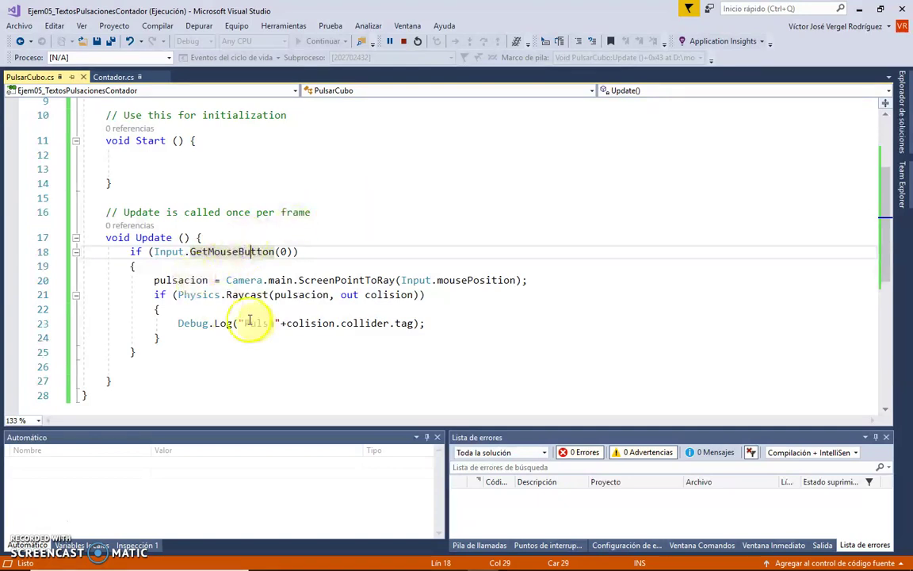
double_click(164, 282)
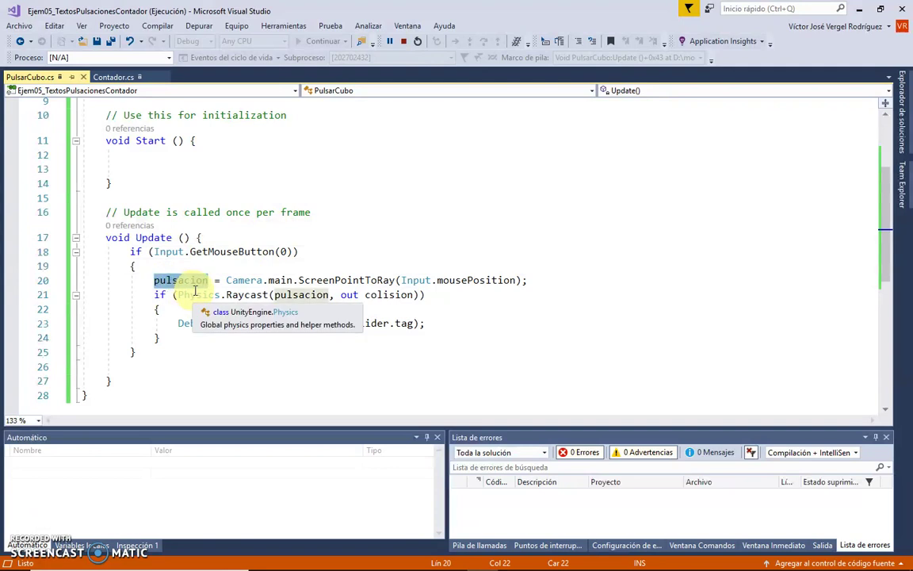
scroll(185, 286, up, 2)
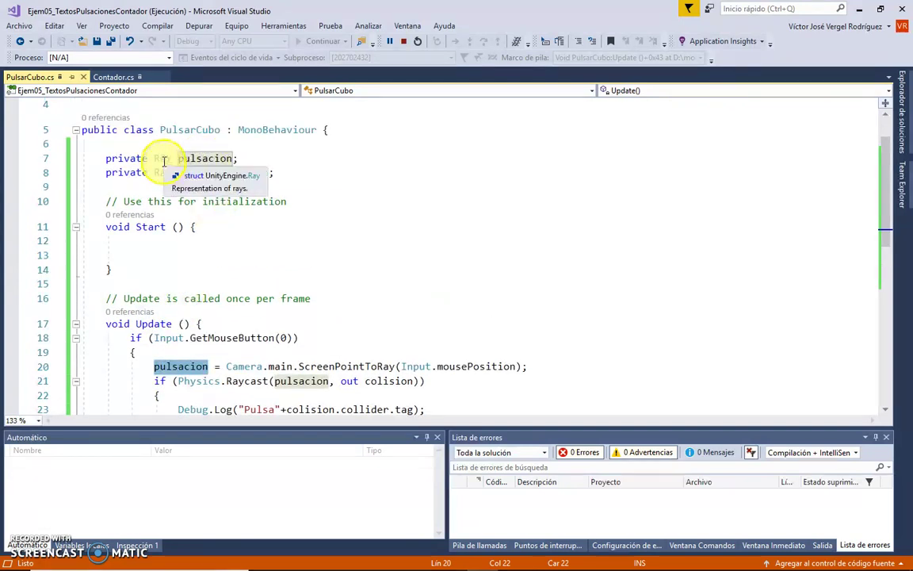
click(163, 159)
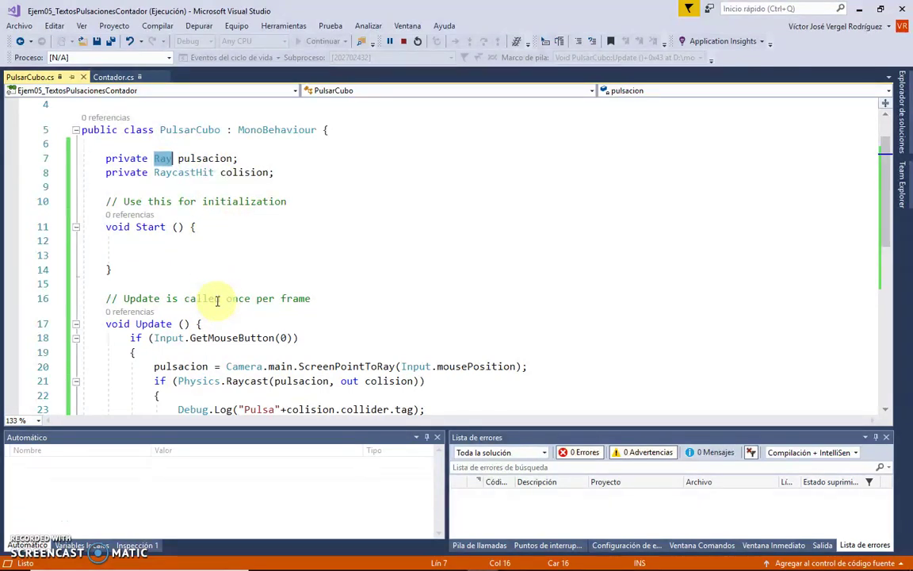
drag(226, 367, 557, 370)
scroll(558, 370, down, 3)
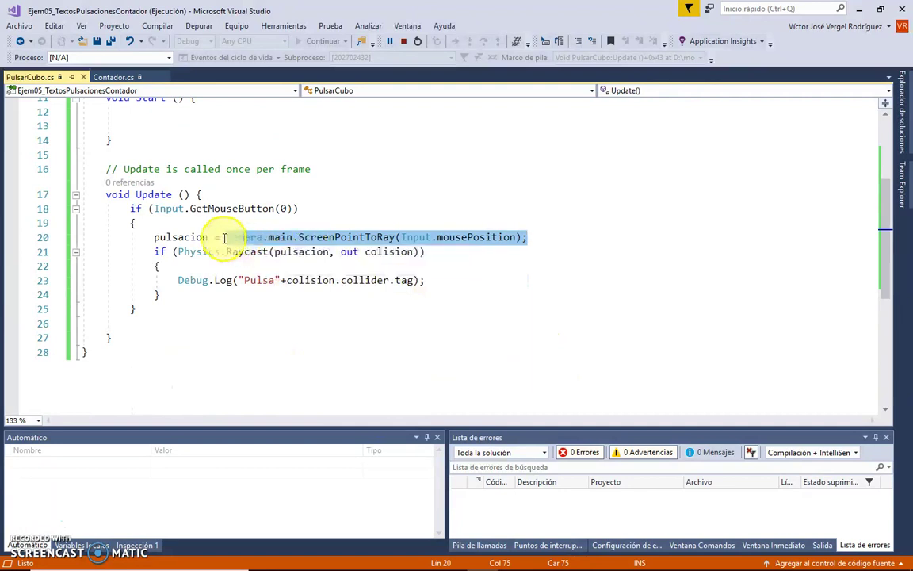
click(226, 232)
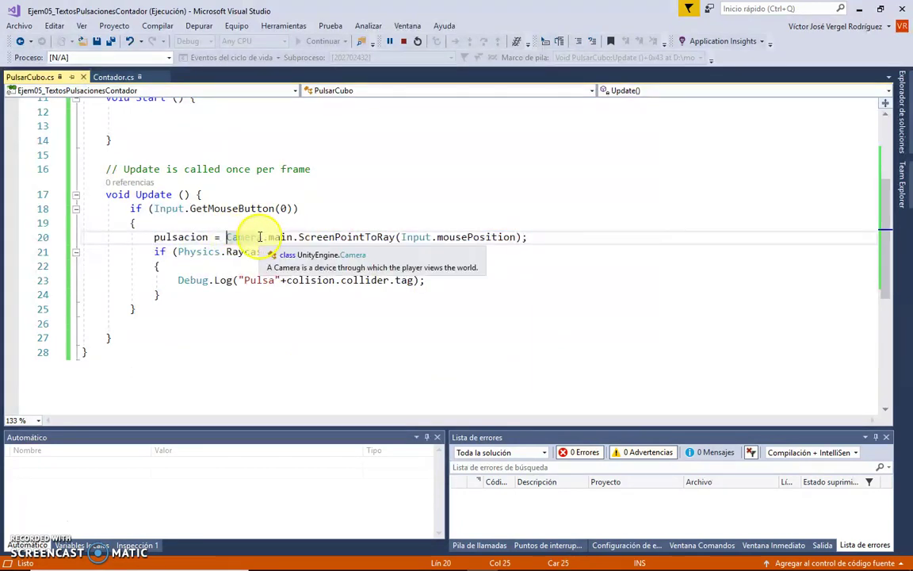
double_click(322, 235)
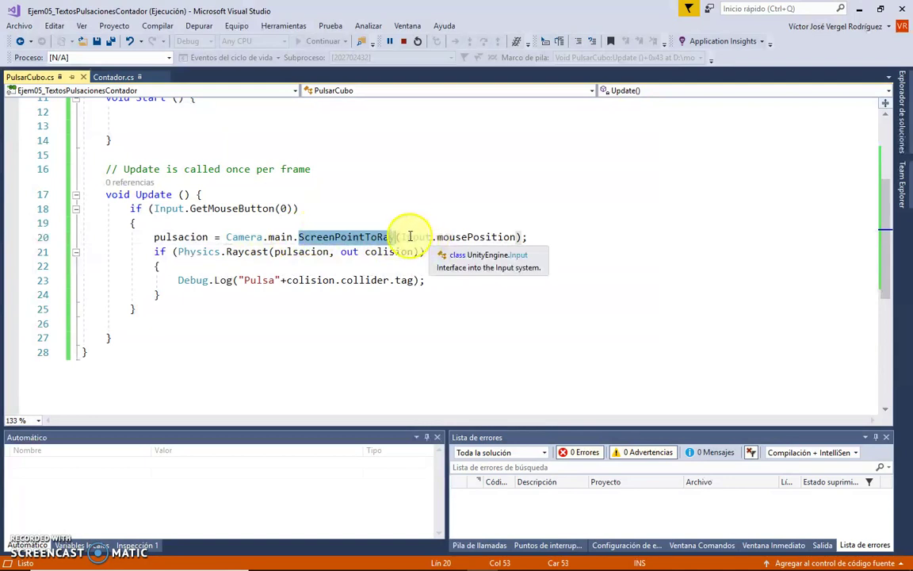
drag(397, 237, 515, 237)
click(544, 237)
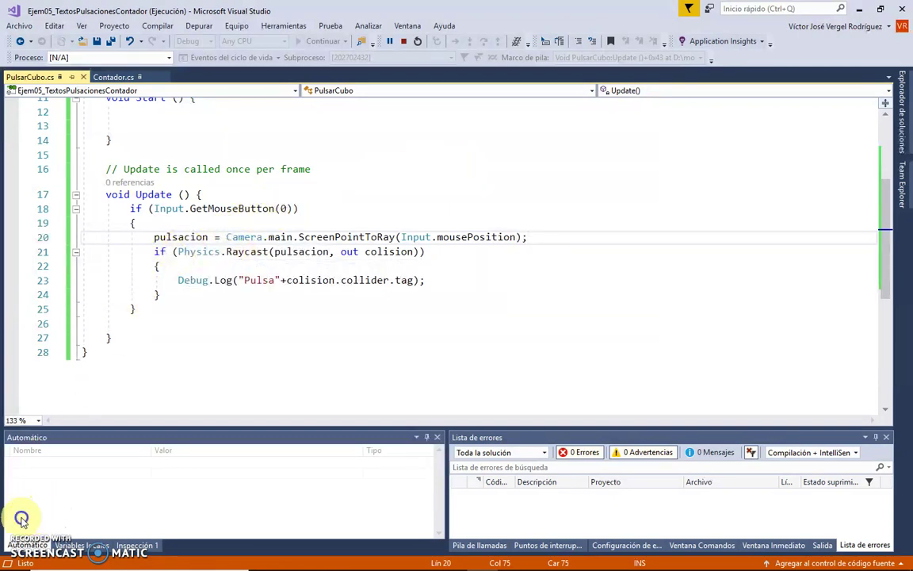
Highlight pulsacion, out and colision in the Raycast line to explain them.
scroll(179, 296, up, 1)
click(158, 280)
drag(158, 280, 557, 278)
click(557, 277)
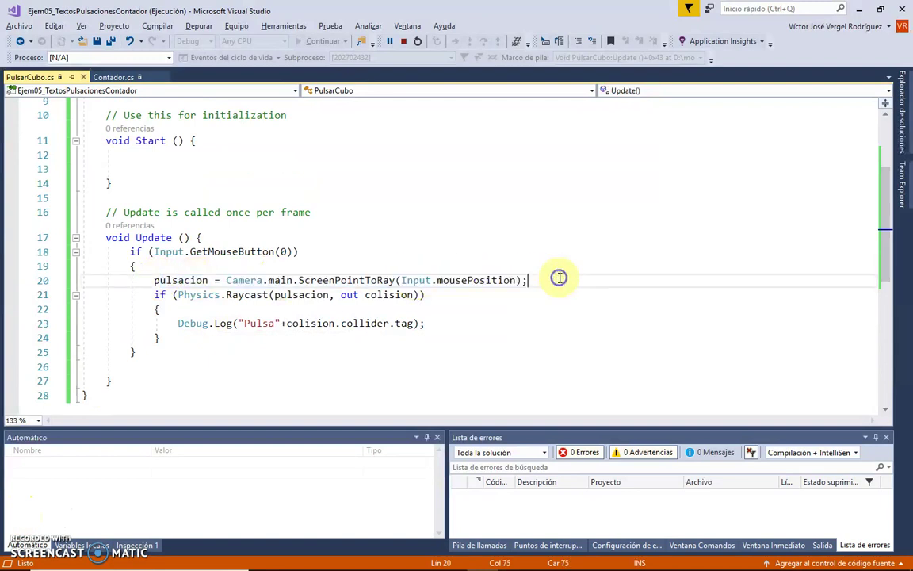
double_click(303, 295)
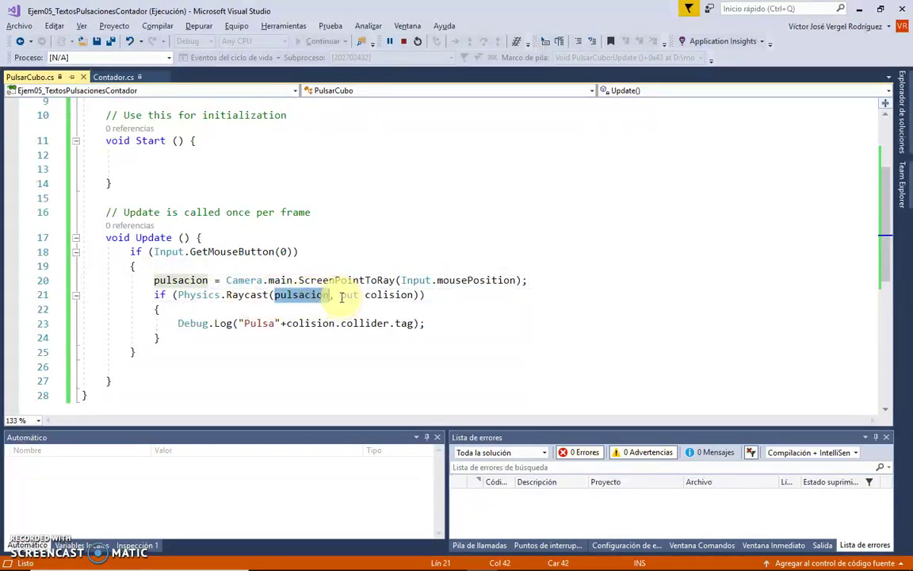
drag(343, 298, 393, 293)
double_click(349, 294)
double_click(389, 295)
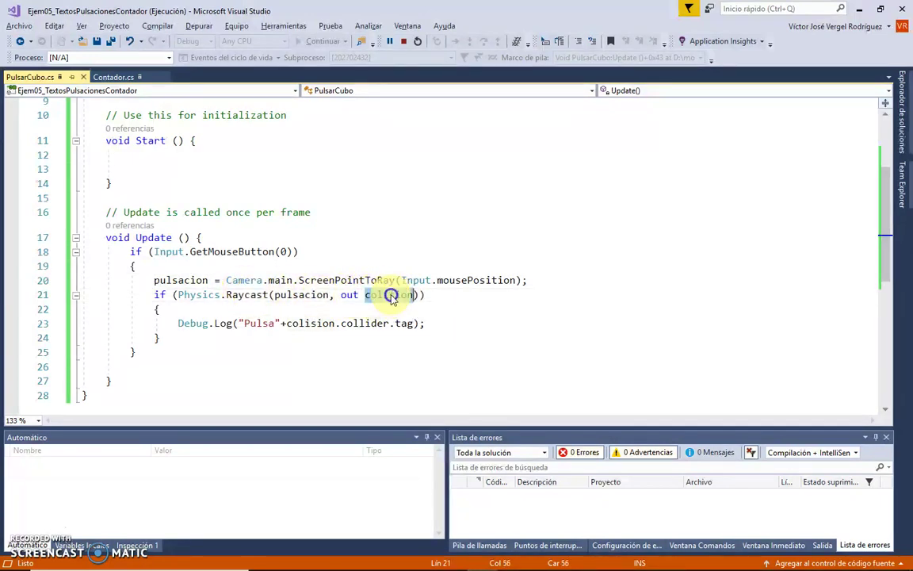
Highlight colision and collider in the Debug.Log line, then switch away from Visual Studio.
scroll(322, 271, up, 2)
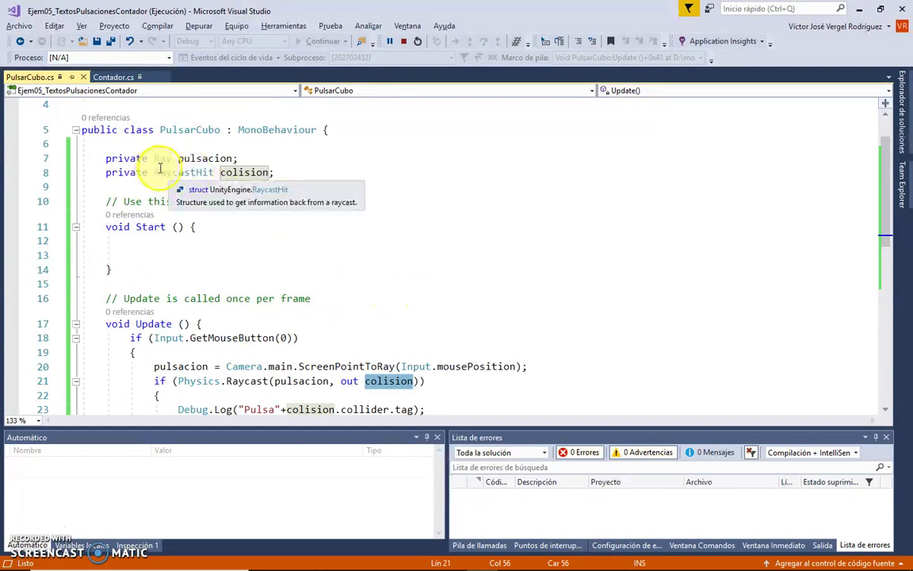
scroll(377, 361, down, 3)
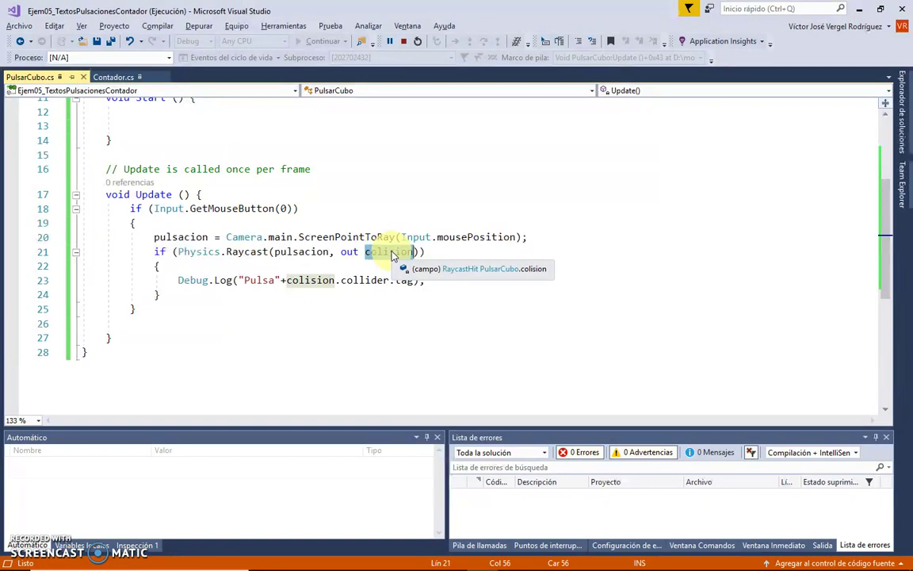
double_click(302, 281)
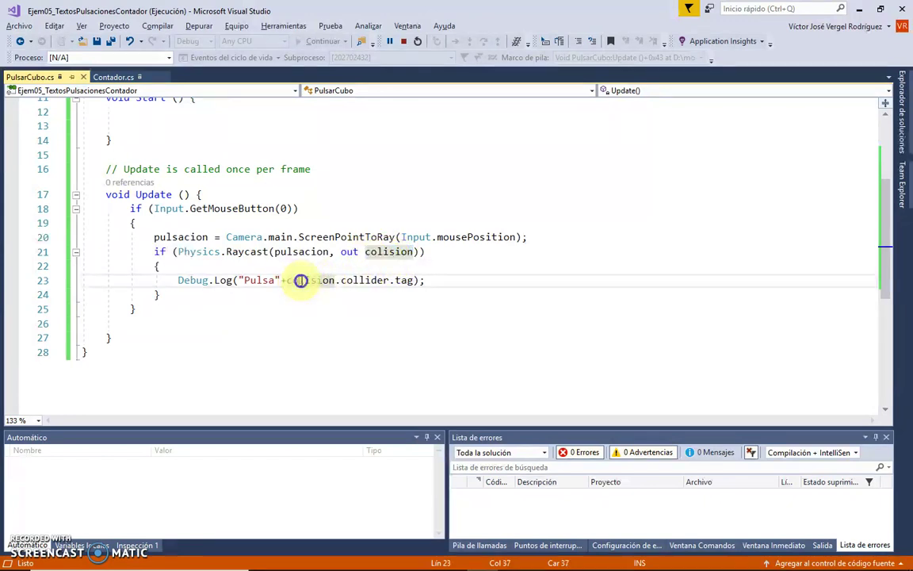
double_click(364, 282)
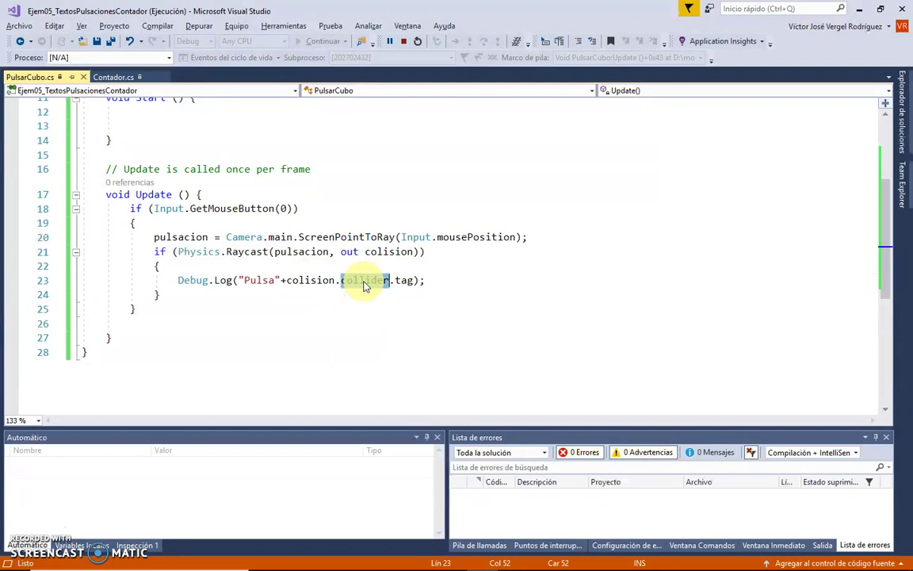
mouse_move(400, 280)
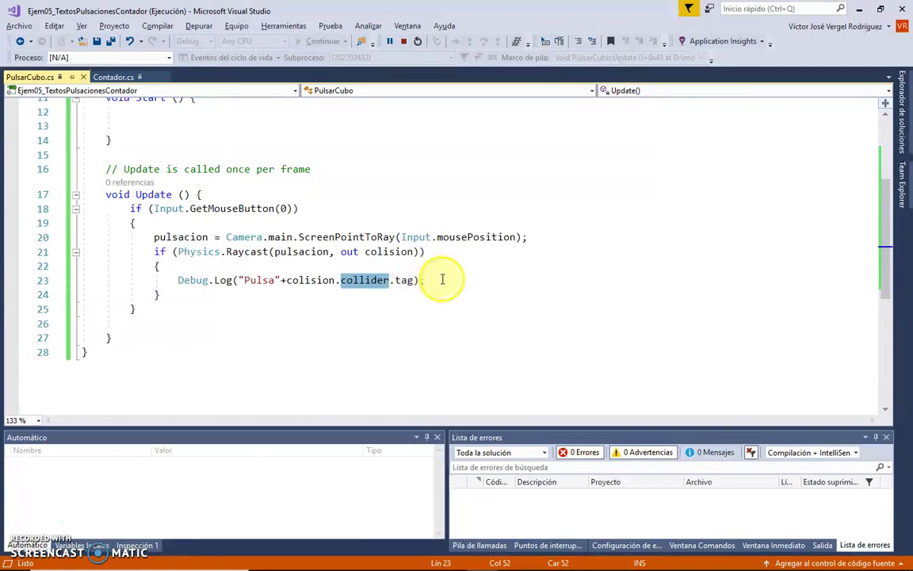
key(alt+Tab)
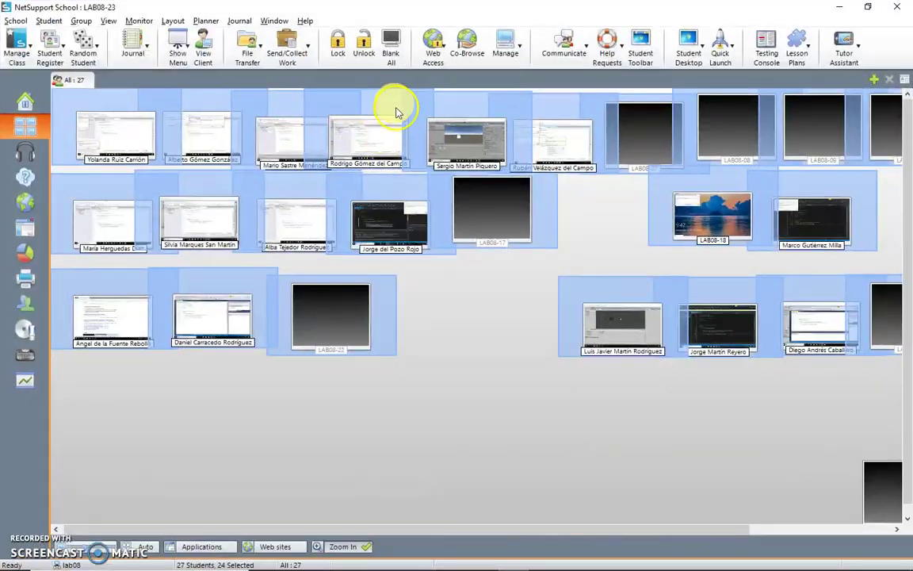
Return to Unity, start play mode, and click the cube to raise the counter.
key(alt+Tab)
key(alt+Tab)
key(alt+Tab)
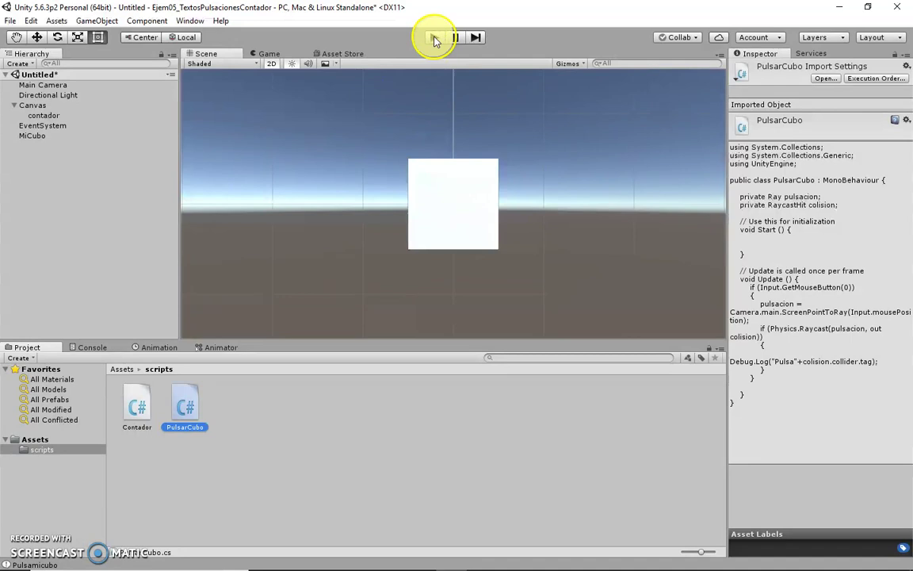
click(434, 37)
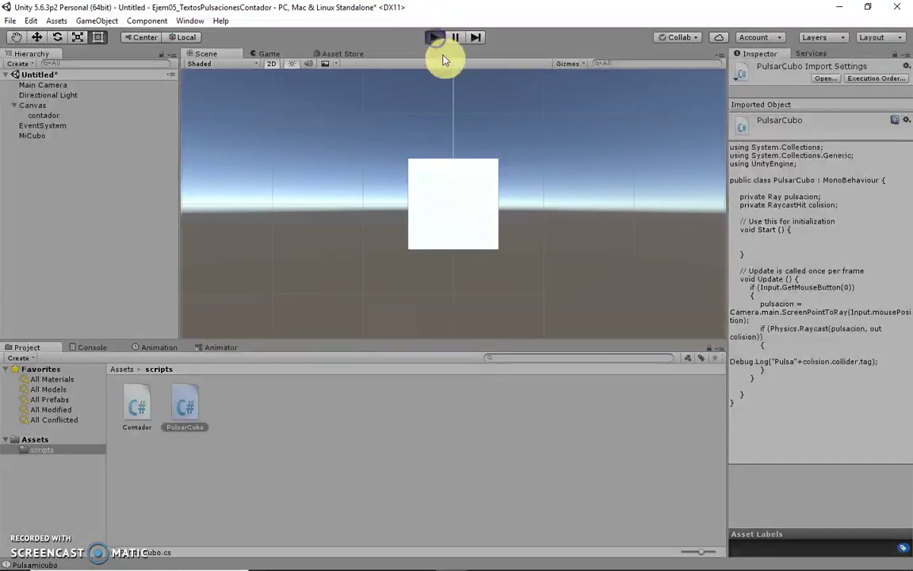
click(538, 218)
click(557, 204)
click(386, 188)
click(475, 290)
click(551, 193)
click(341, 184)
click(262, 261)
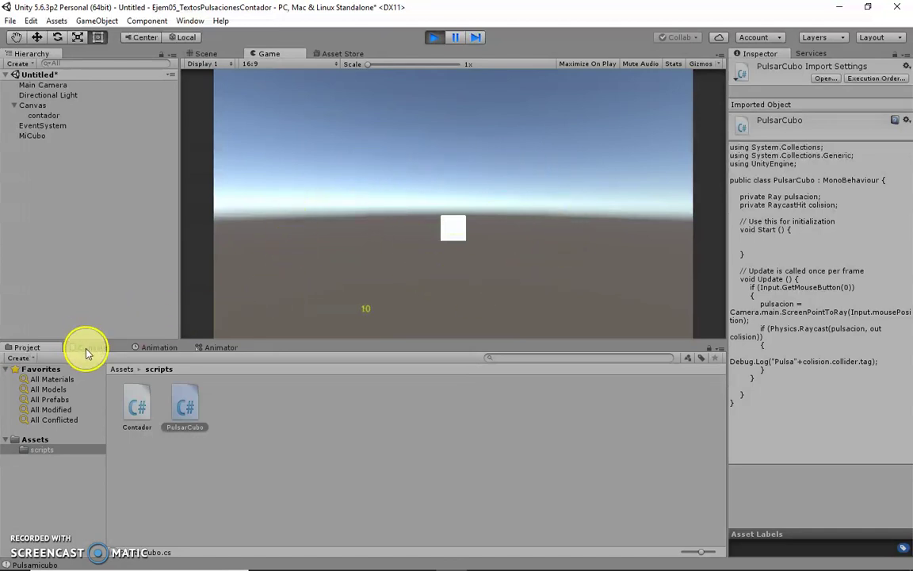
Show and clear the Console, then click the cube to log Pulsaelcubo.
click(87, 350)
click(15, 357)
click(465, 230)
click(551, 184)
click(481, 167)
click(379, 240)
click(532, 278)
click(453, 228)
click(453, 227)
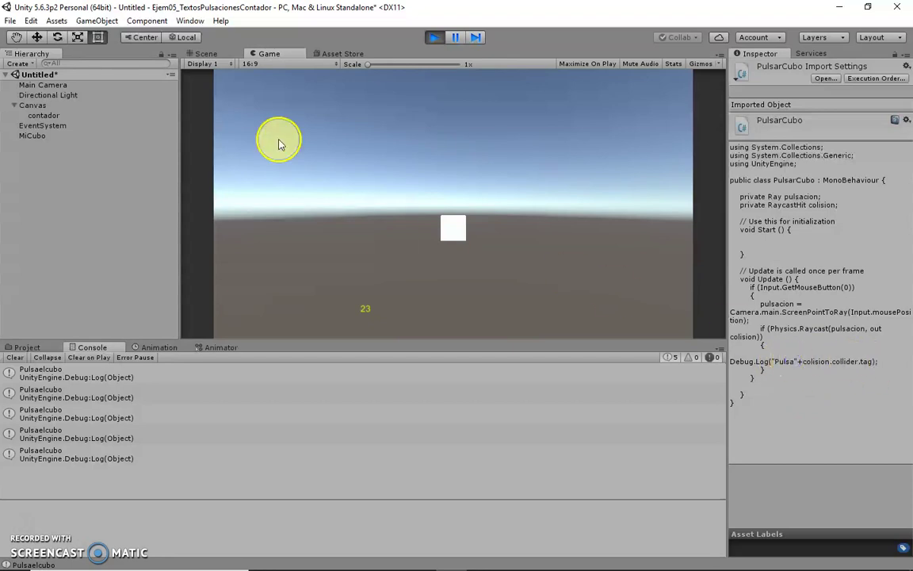
Confirm MiCubo carries the elcubo tag, click the cube a few more times, and stop playing.
click(25, 138)
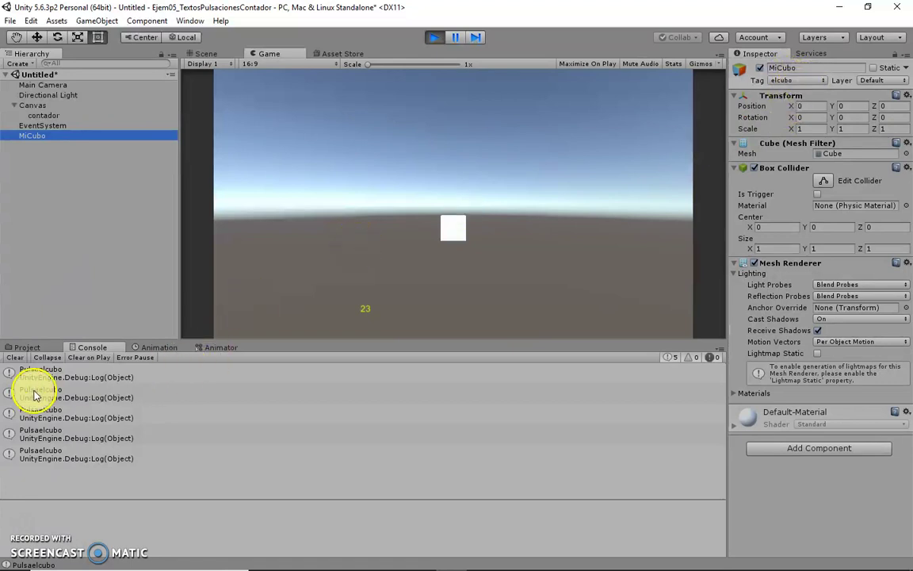
double_click(449, 234)
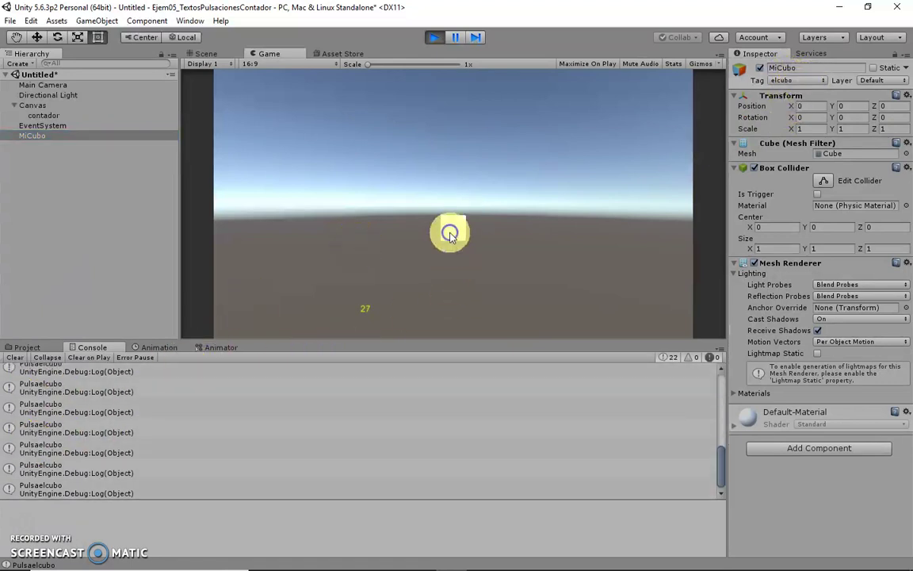
click(450, 237)
click(433, 39)
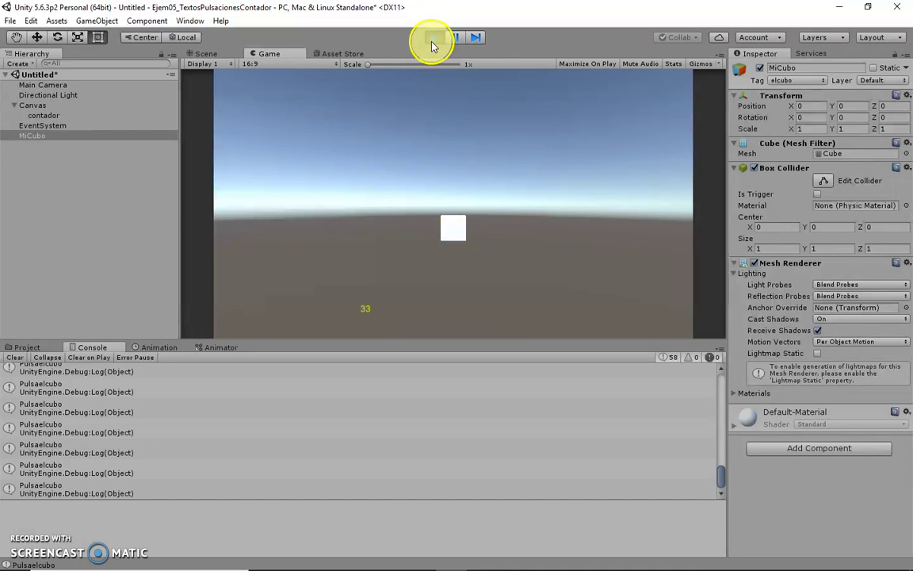